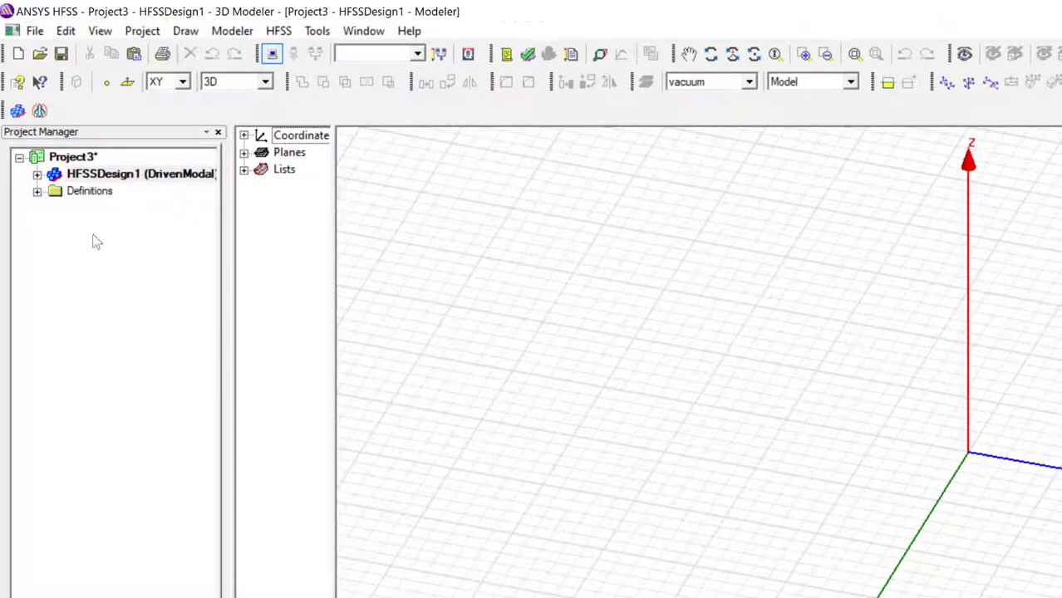
# Save the project to the Desktop as CPW_Fed_Bowtie_Antenna.
pyautogui.click(35, 31)
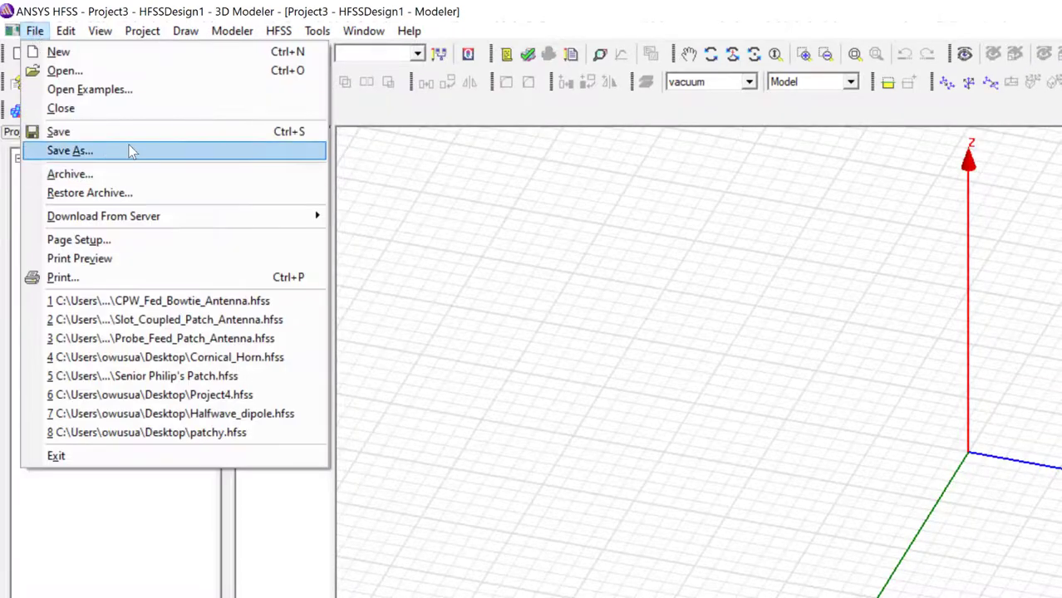
pyautogui.click(132, 151)
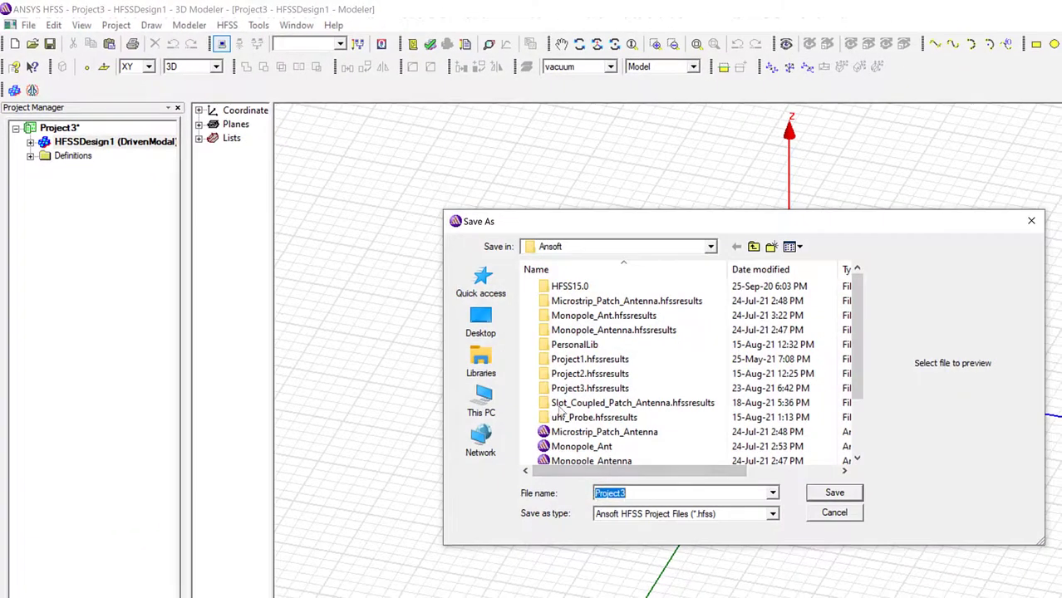
pyautogui.click(481, 322)
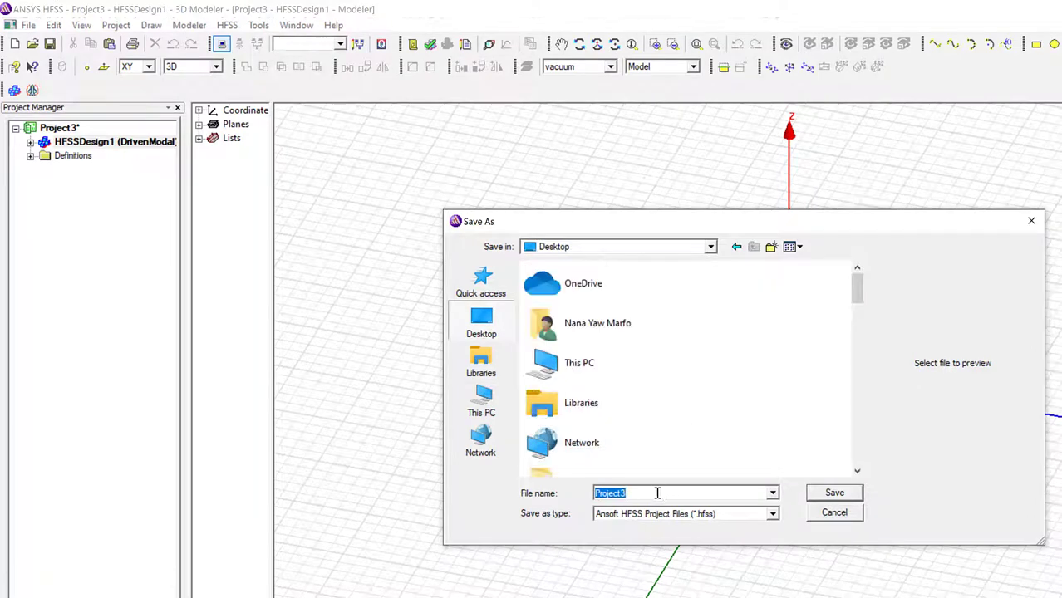
pyautogui.click(660, 494)
pyautogui.press('BackSpace')
pyautogui.press('BackSpace')
pyautogui.press('BackSpace')
pyautogui.press('BackSpace')
pyautogui.press('BackSpace')
pyautogui.press('BackSpace')
pyautogui.press('BackSpace')
pyautogui.press('BackSpace')
pyautogui.write('CPW')
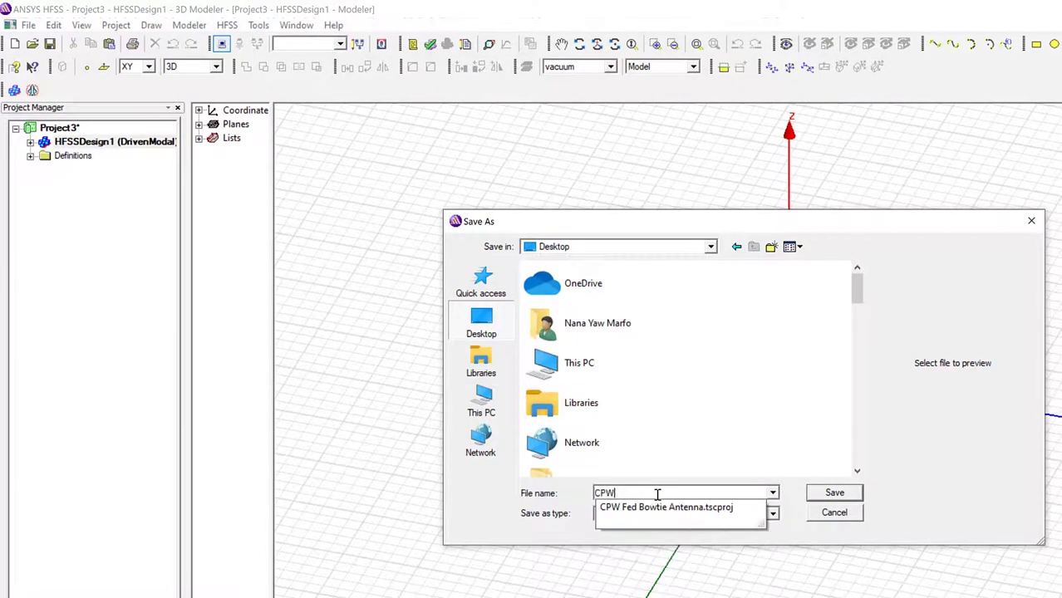
pyautogui.write('_Fed_Bowtie_An')
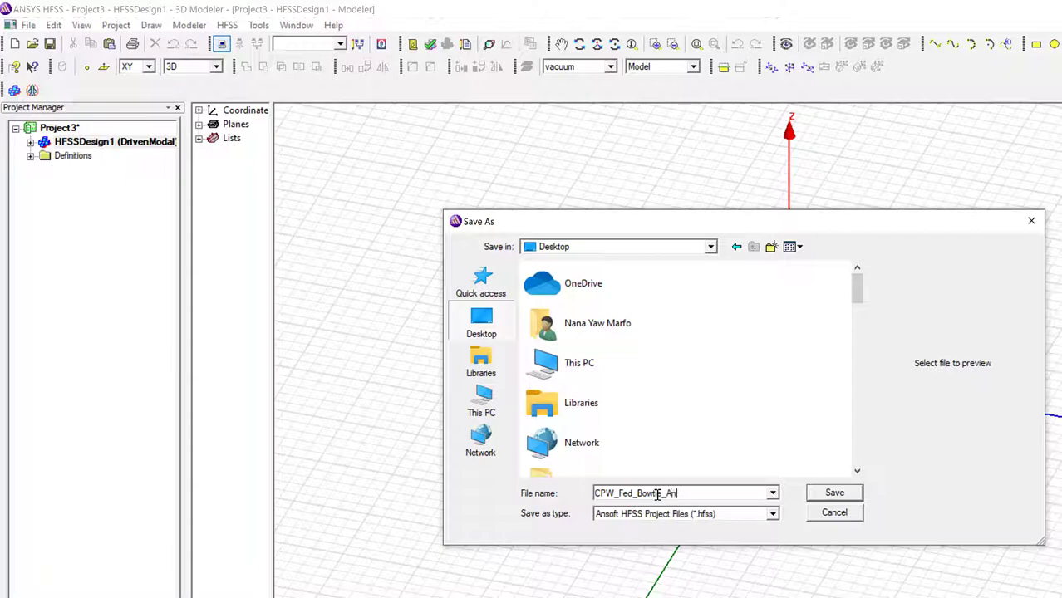
pyautogui.write('a')
pyautogui.click(834, 492)
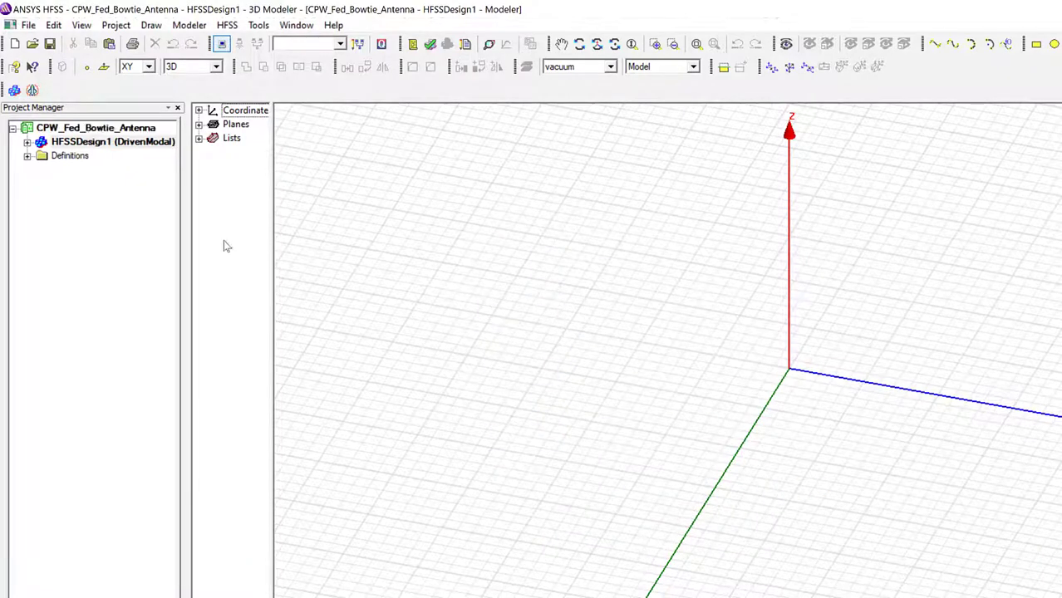
# Set the model units to mm, without rescaling to new units.
pyautogui.click(193, 25)
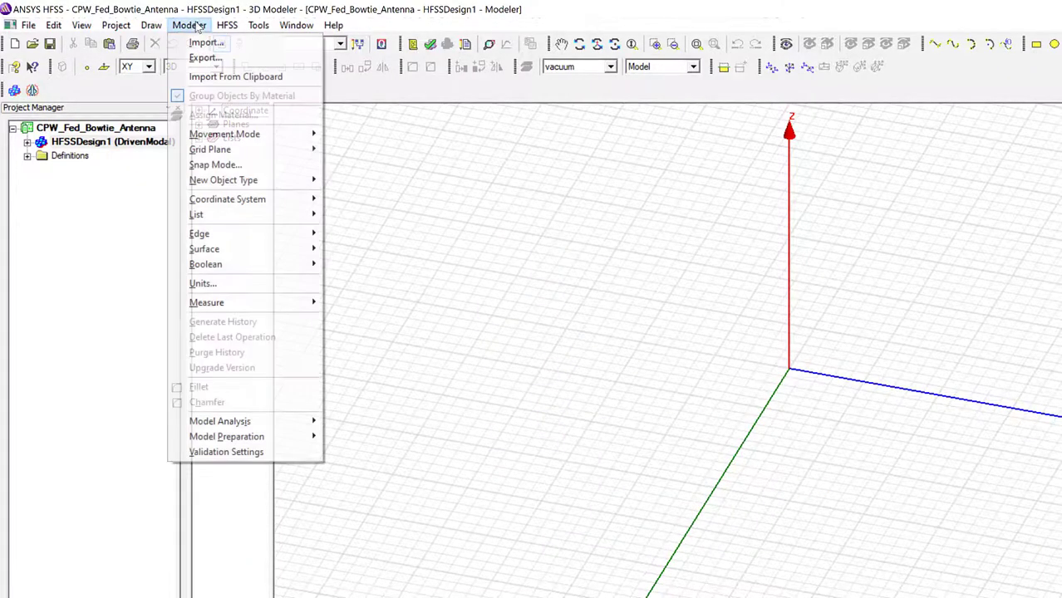
pyautogui.click(294, 289)
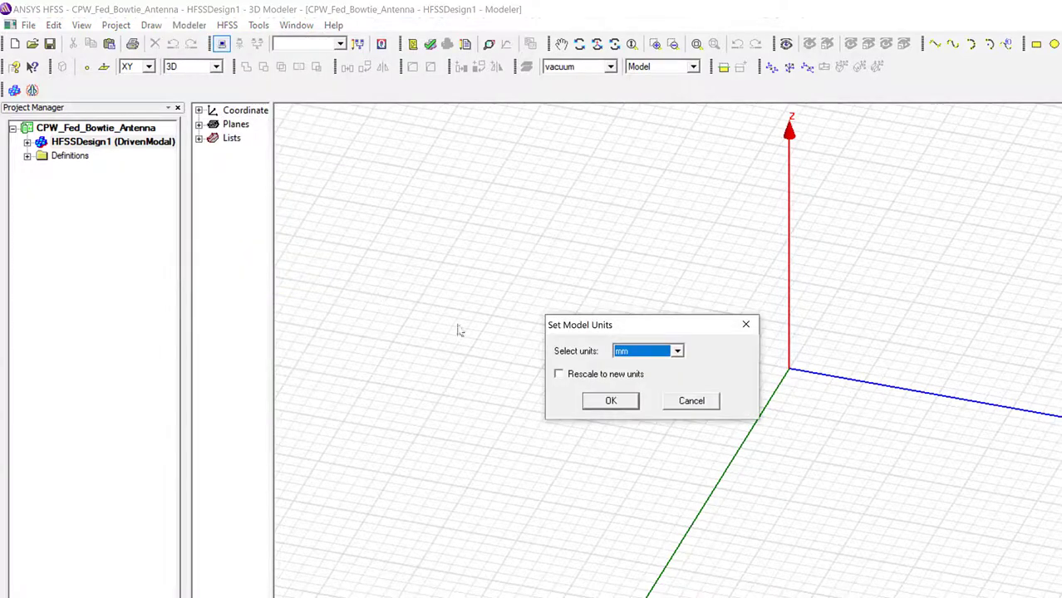
pyautogui.click(609, 402)
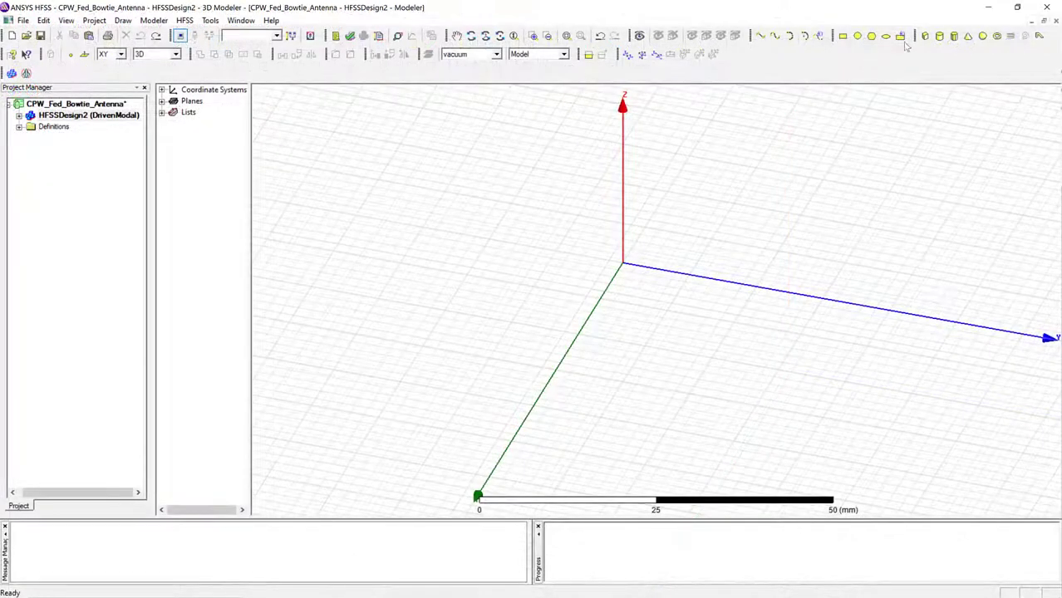
# Draw a box about 44 by 56 by 8 mm around the origin, starting at about -16, -26, 0.
pyautogui.click(924, 37)
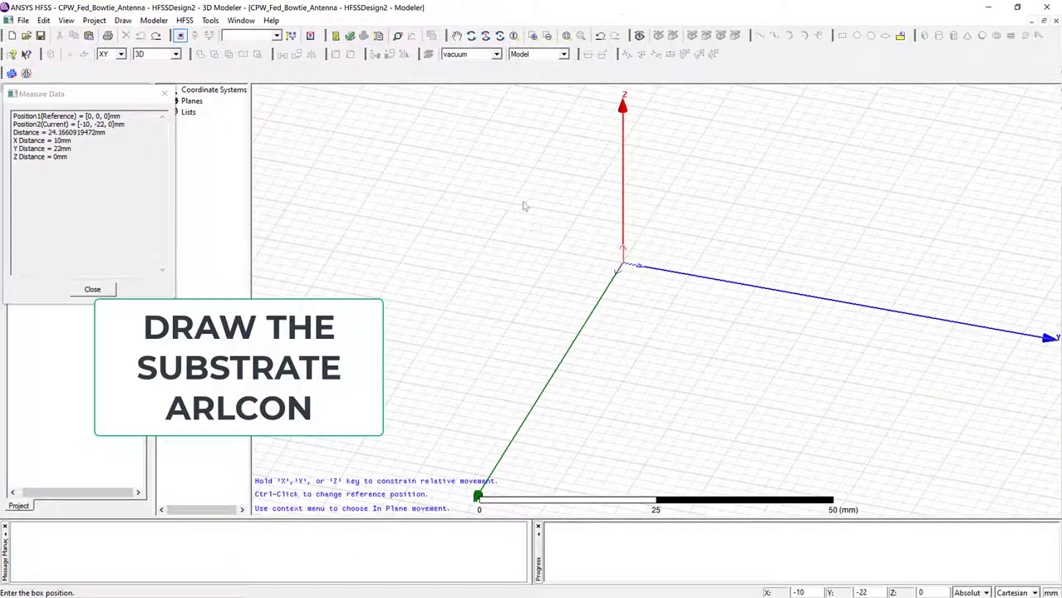
pyautogui.click(488, 179)
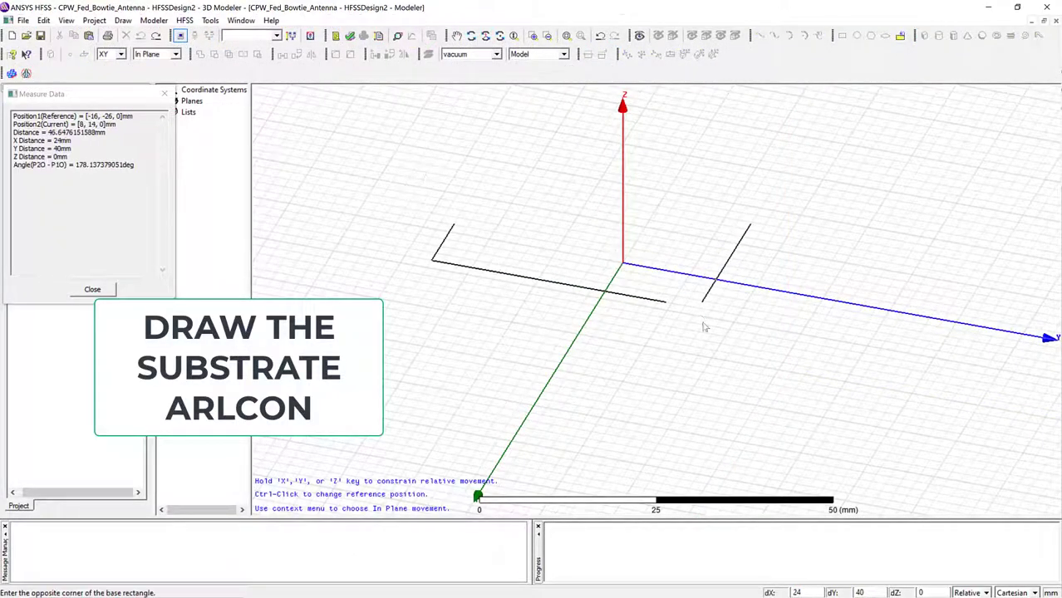
pyautogui.click(758, 401)
pyautogui.click(754, 363)
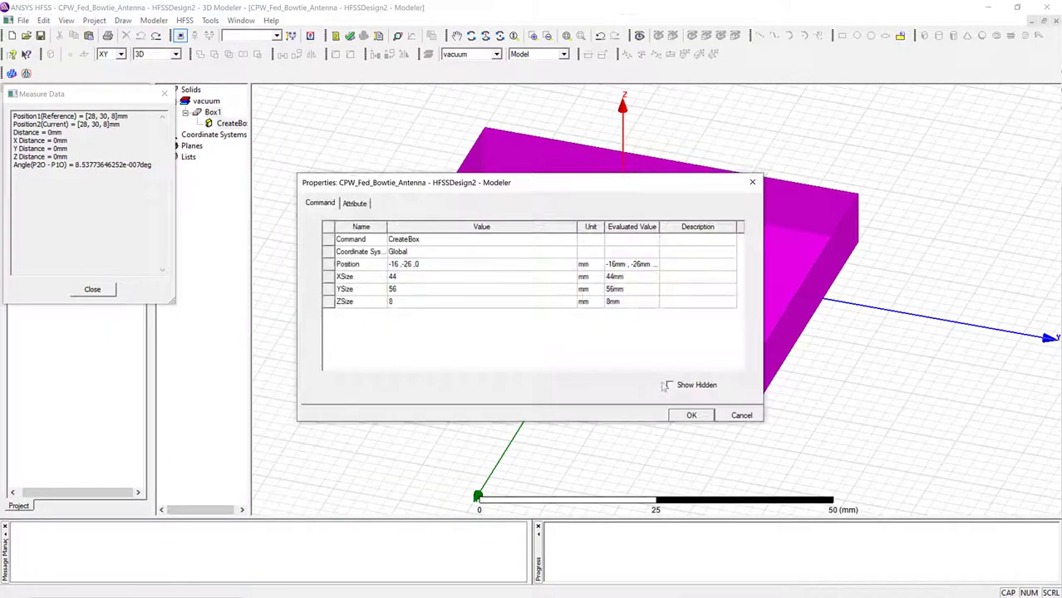
pyautogui.click(691, 415)
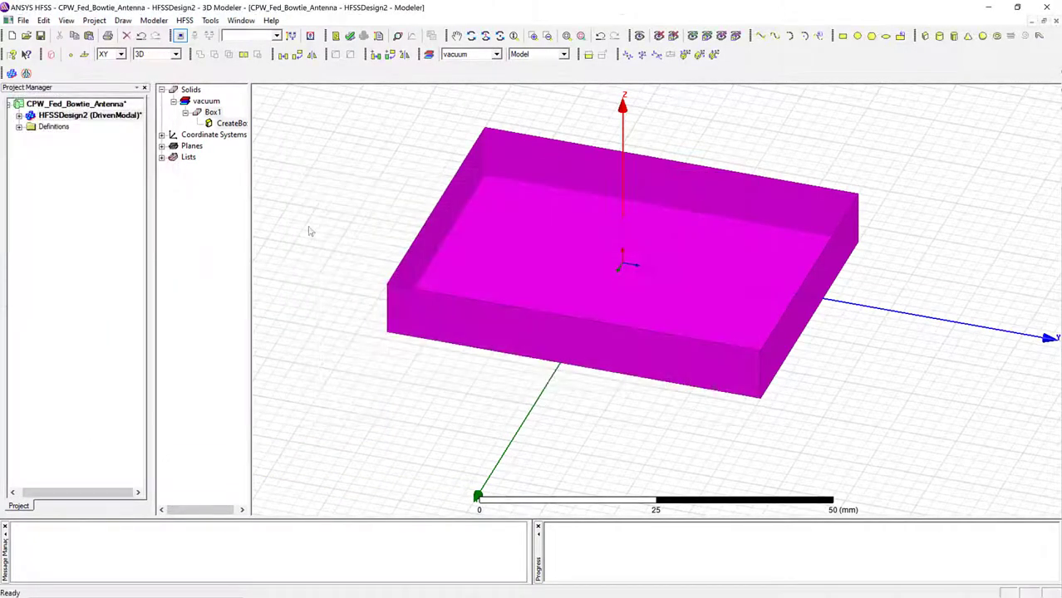
# Set the box's position to -17, -32, 0 mm and its sizes to X 34, Y 64 and Z -2.0 mm.
pyautogui.moveTo(251, 294); pyautogui.dragTo(264, 293)
pyautogui.doubleClick(228, 124)
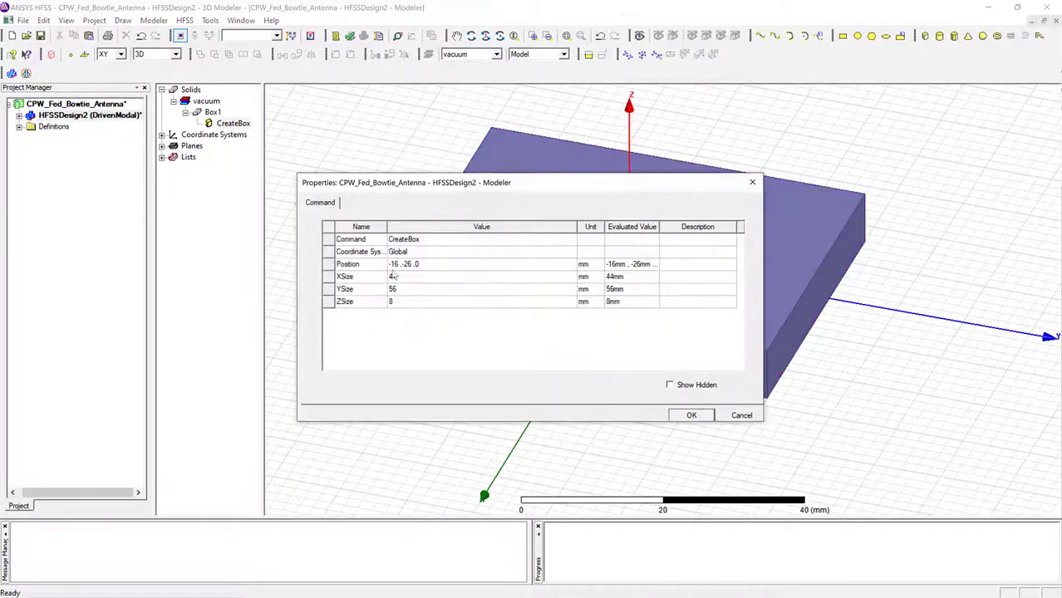
pyautogui.click(398, 264)
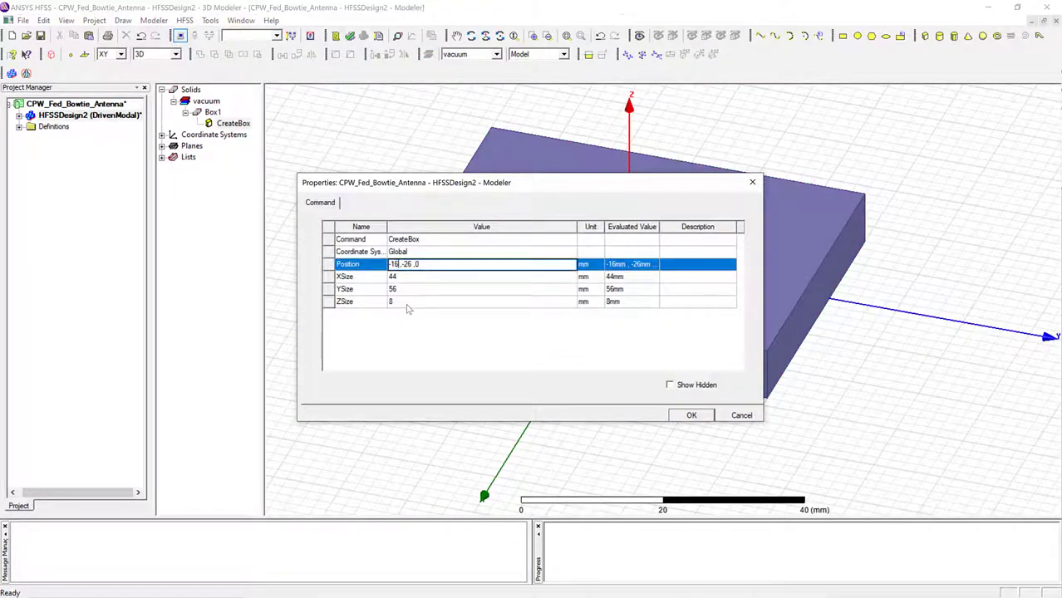
pyautogui.press('BackSpace')
pyautogui.write('7 ,-32')
pyautogui.press('Tab')
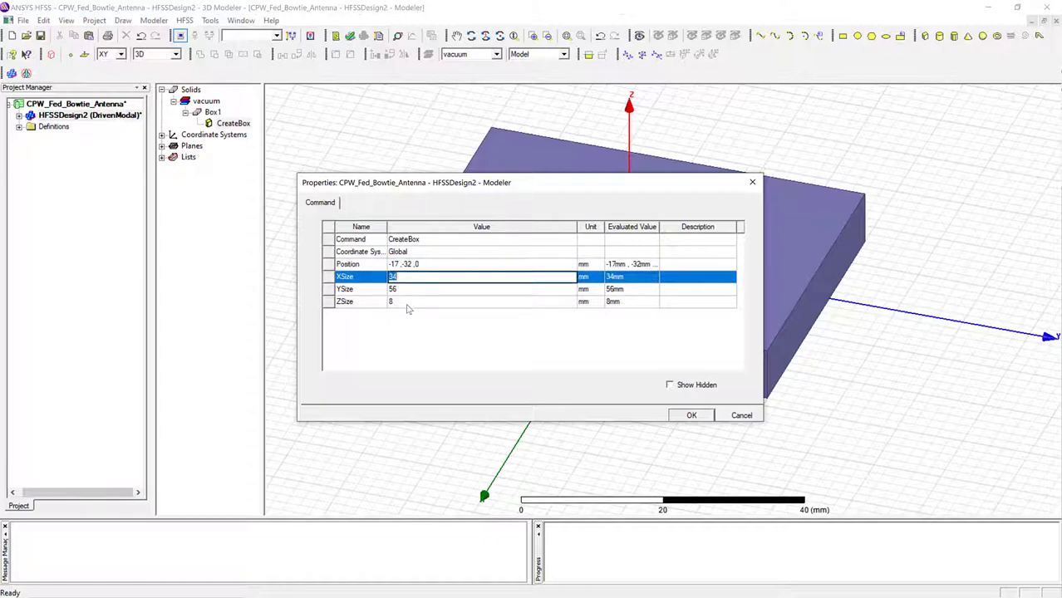
pyautogui.press('Tab')
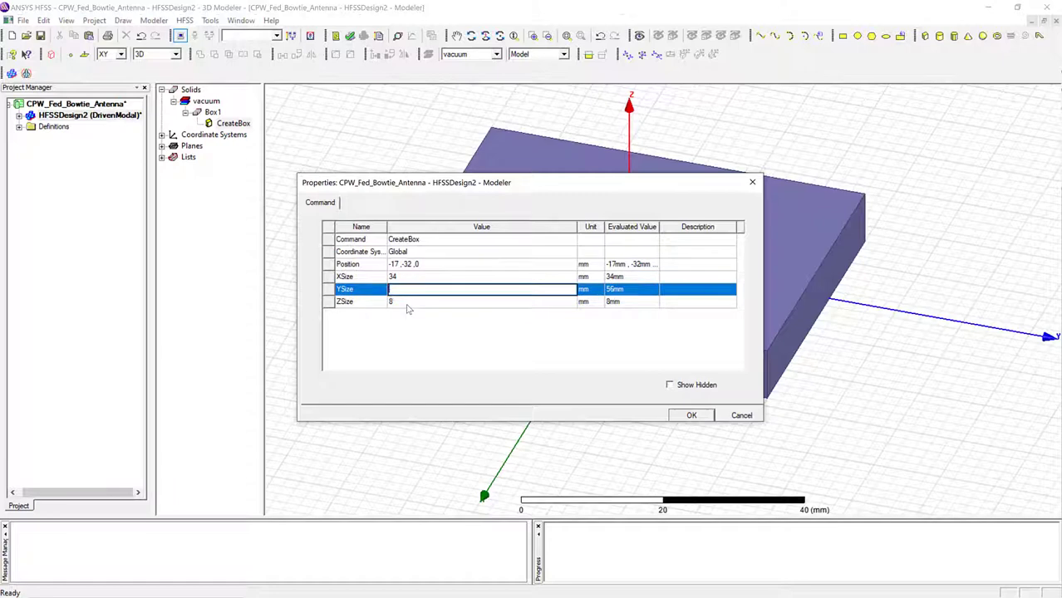
pyautogui.write('54')
pyautogui.press('Tab')
pyautogui.press('BackSpace')
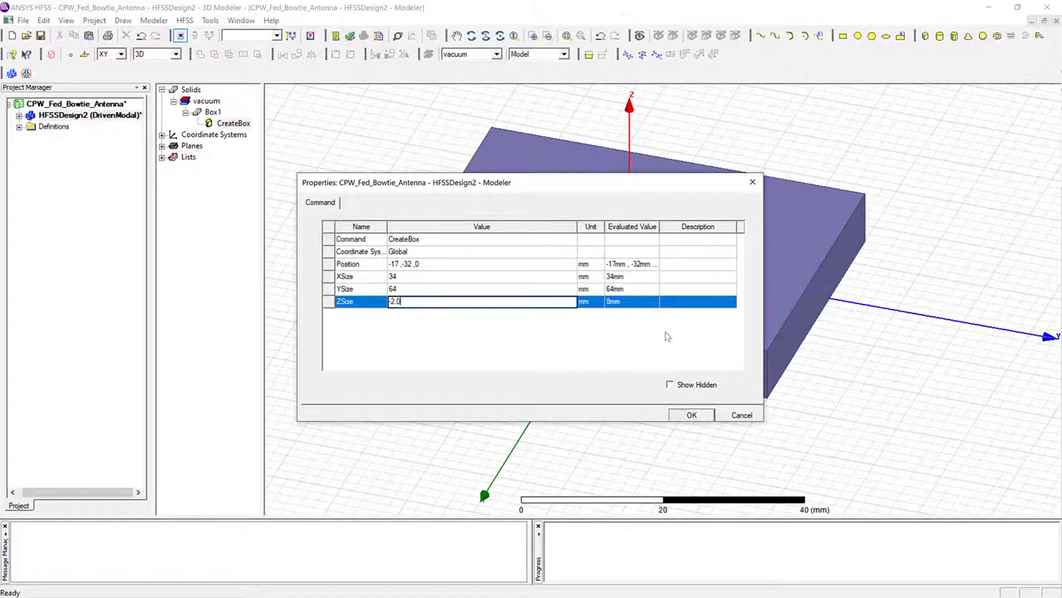
pyautogui.click(690, 416)
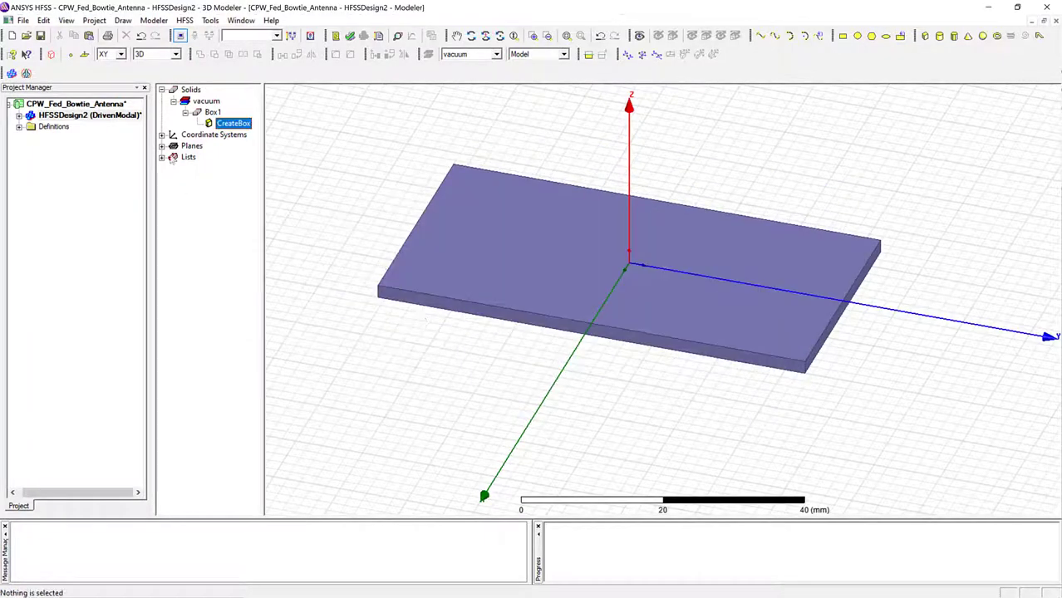
# Rename the box as SUBSTRATE.
pyautogui.click(213, 113)
pyautogui.doubleClick(212, 113)
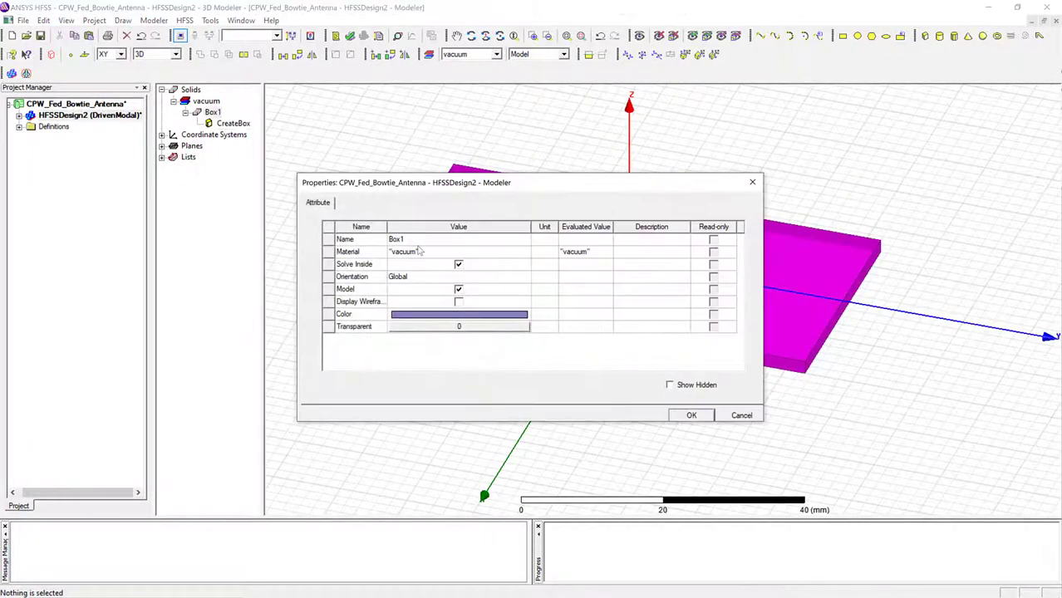
pyautogui.click(419, 243)
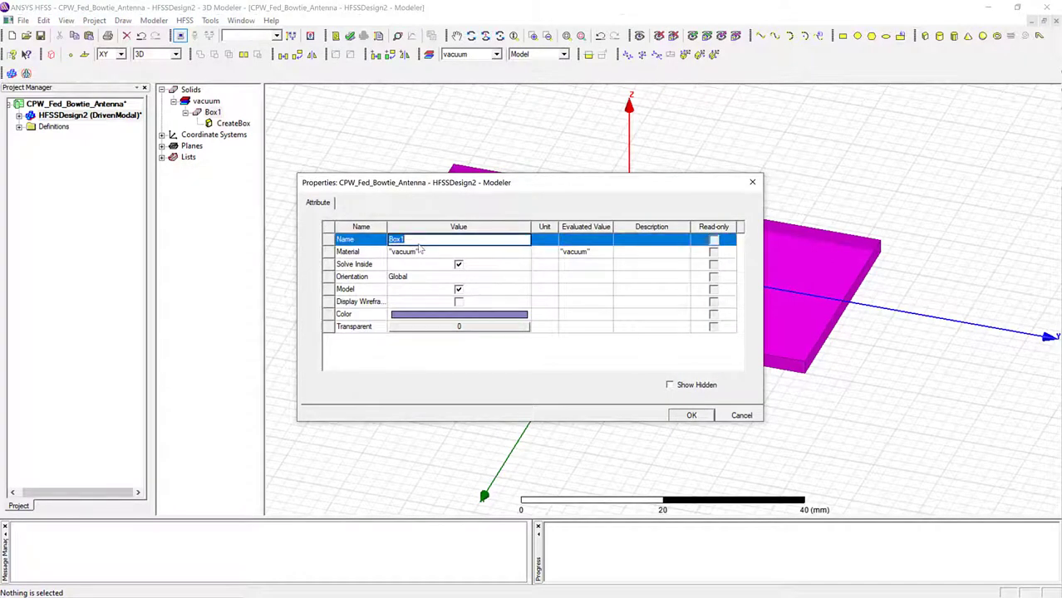
pyautogui.press('BackSpace')
pyautogui.write('SUBSTRATE')
pyautogui.click(683, 415)
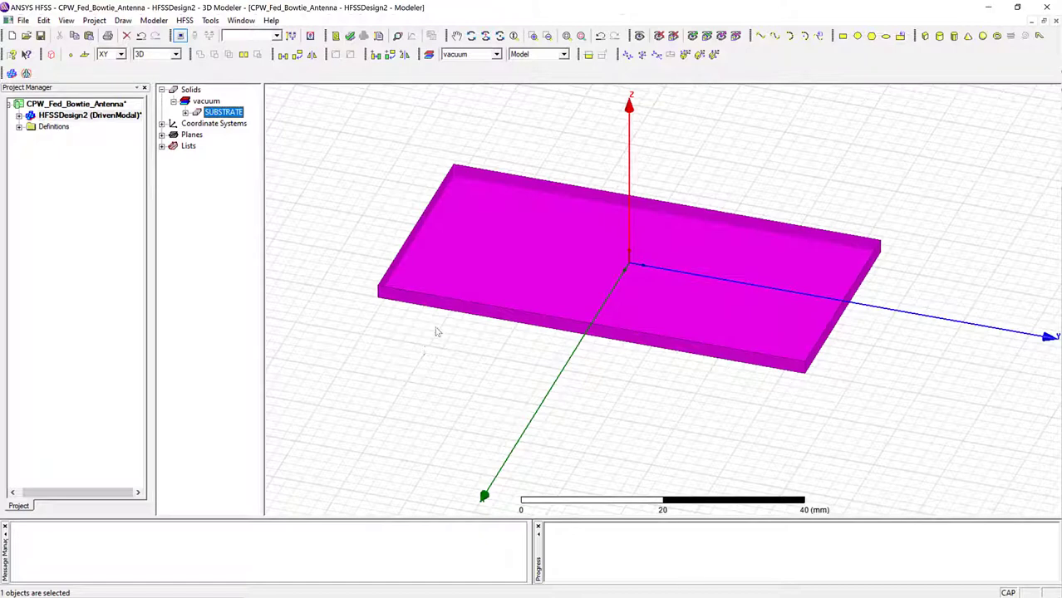
pyautogui.click(481, 266)
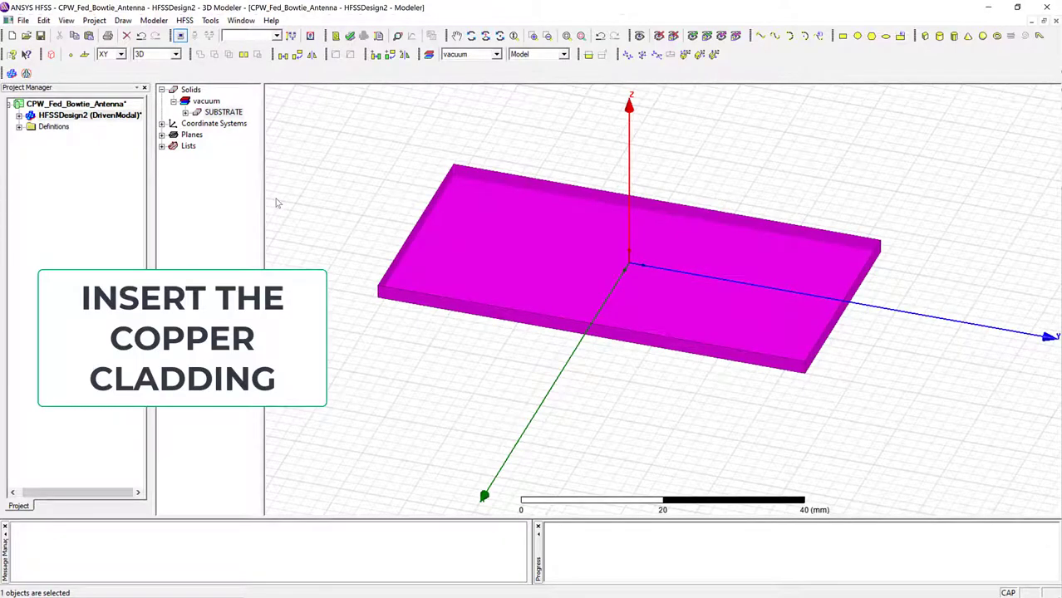
# Draw a rectangle covering the substrate's whole upper face, from corner -17, -32, 0 to corner 17, 32, 0.
pyautogui.click(841, 36)
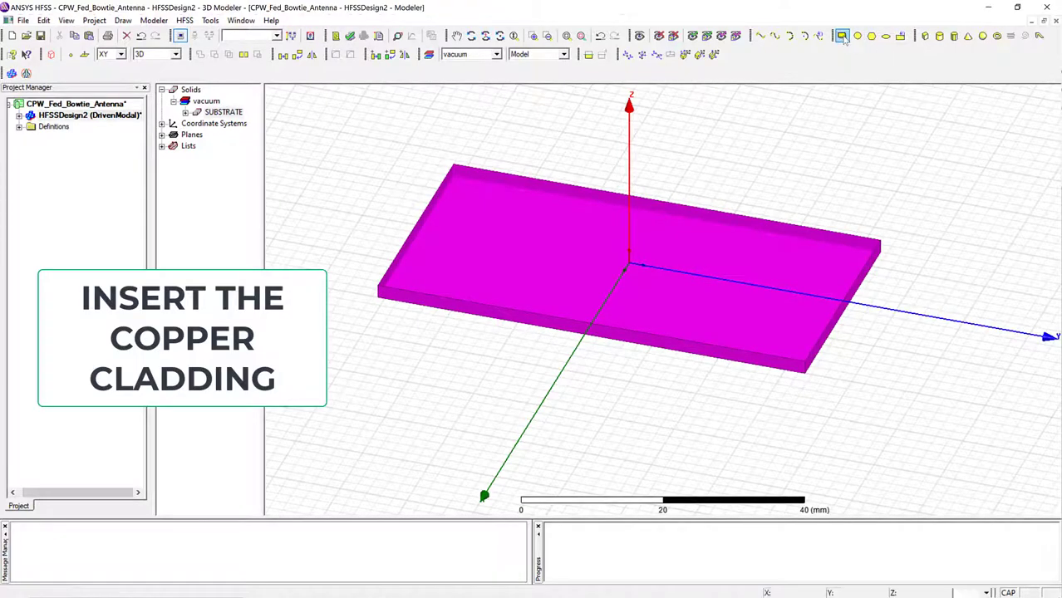
pyautogui.scroll(3, 542, 209)
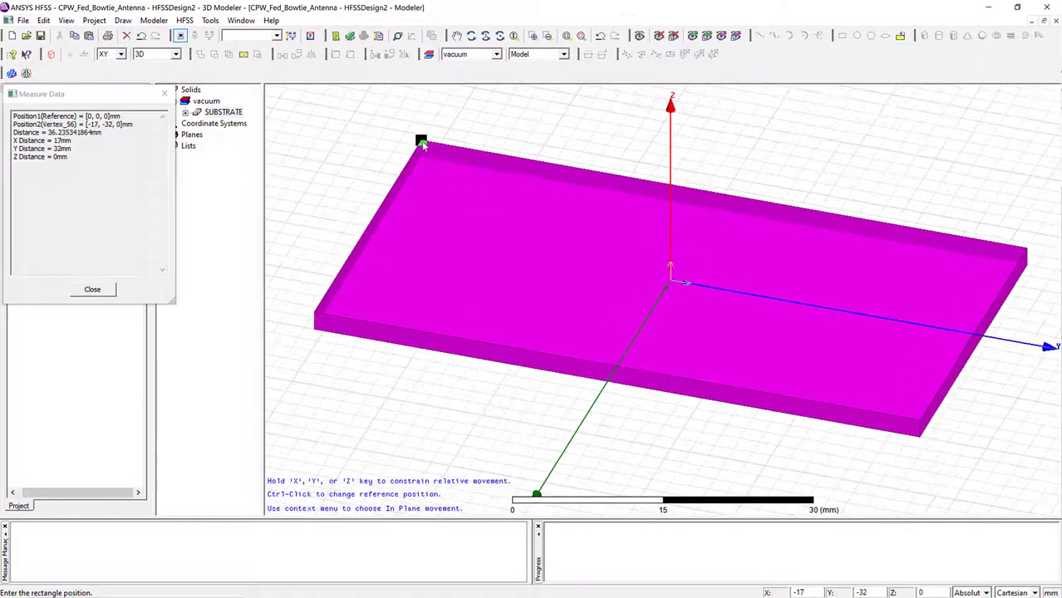
pyautogui.click(422, 144)
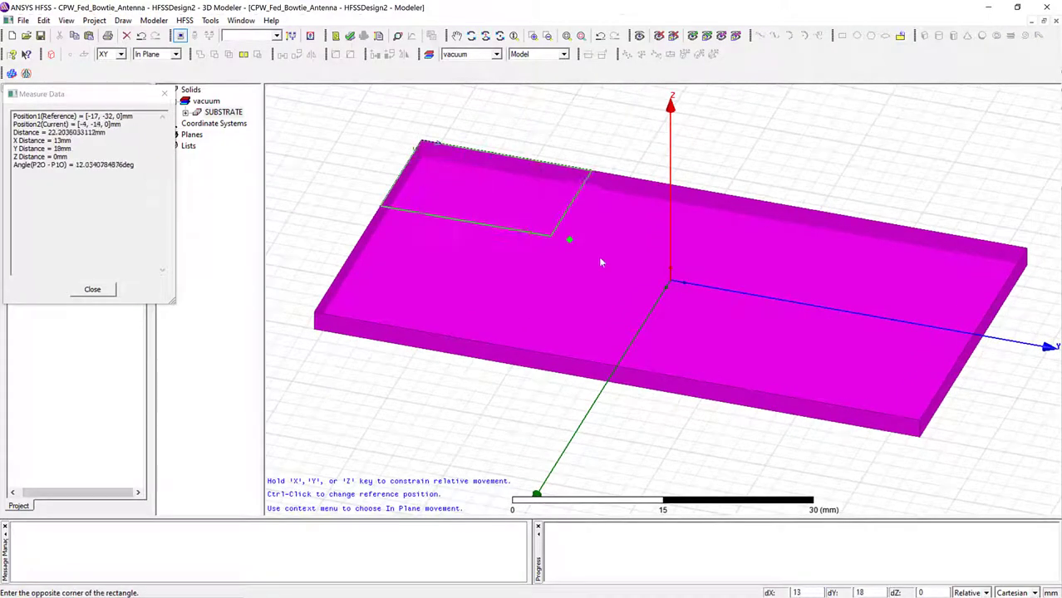
pyautogui.click(920, 420)
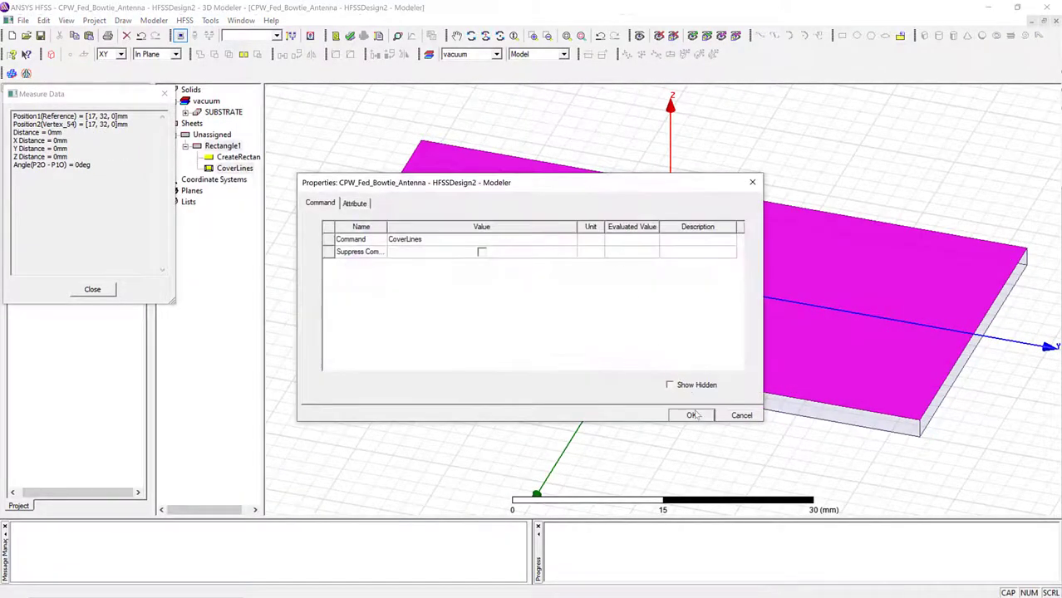
pyautogui.click(693, 416)
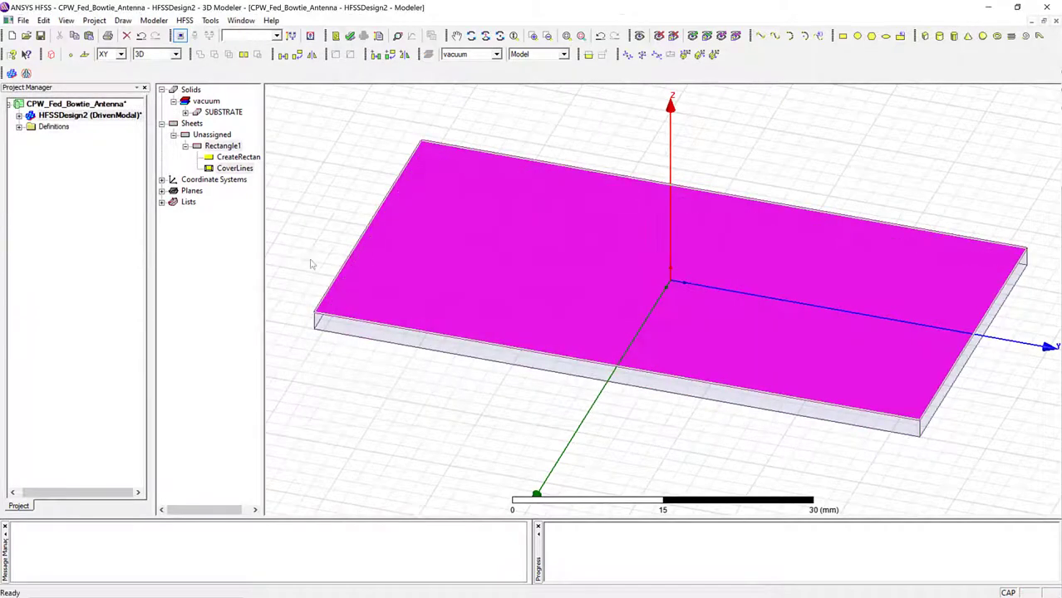
# Rename the rectangle sheet on the substrate as CuClad.
pyautogui.doubleClick(222, 146)
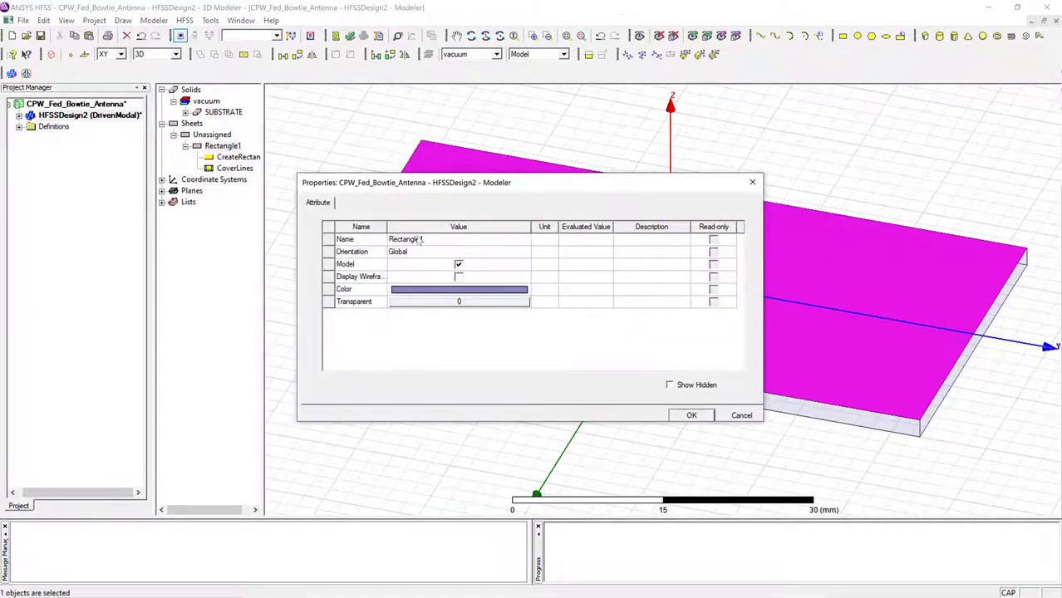
pyautogui.click(446, 239)
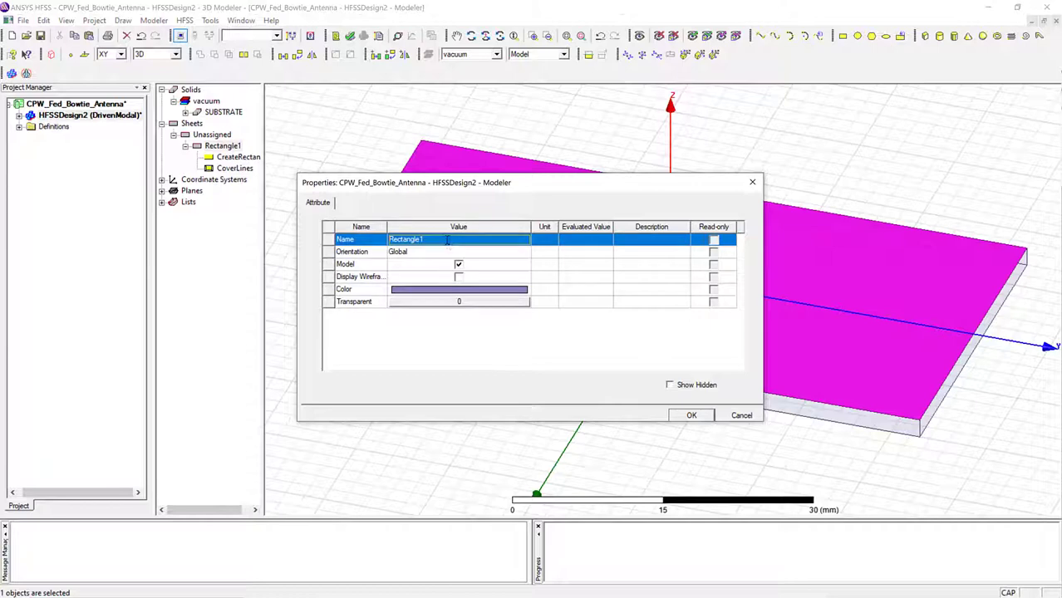
pyautogui.click(446, 239)
pyautogui.press('BackSpace')
pyautogui.press('BackSpace')
pyautogui.press('BackSpace')
pyautogui.press('BackSpace')
pyautogui.press('BackSpace')
pyautogui.press('BackSpace')
pyautogui.press('BackSpace')
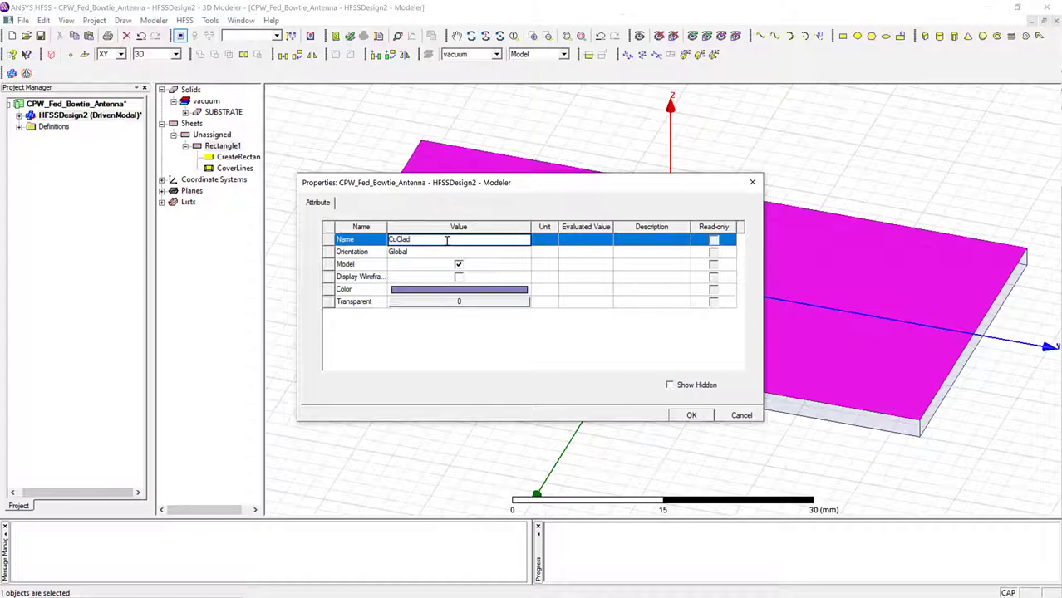
pyautogui.click(691, 416)
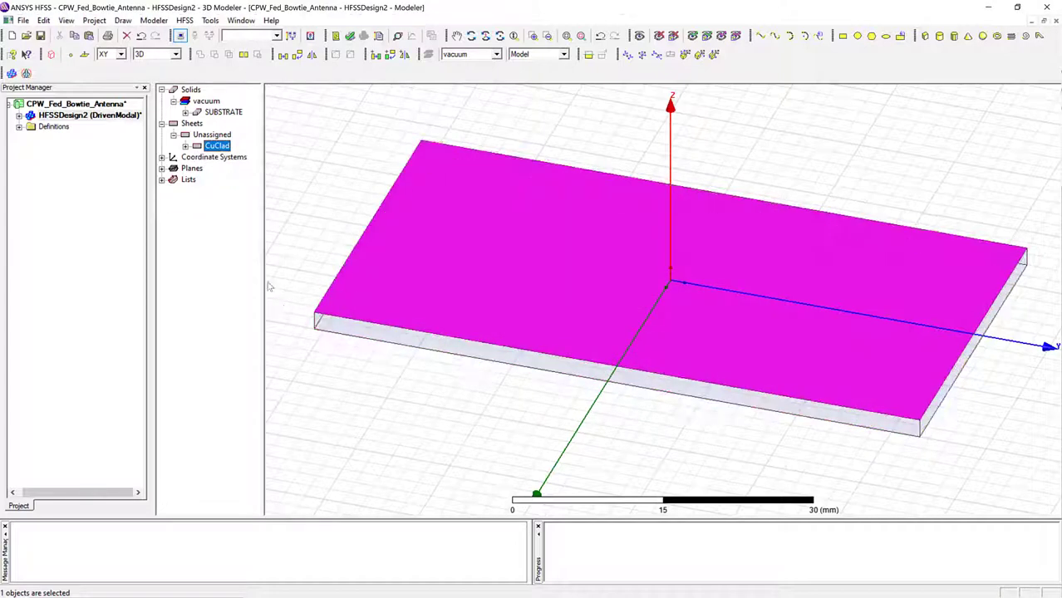
# Assign a finite conductivity boundary to the CuClad sheet, using copper from the material library as its material.
pyautogui.rightClick(214, 147)
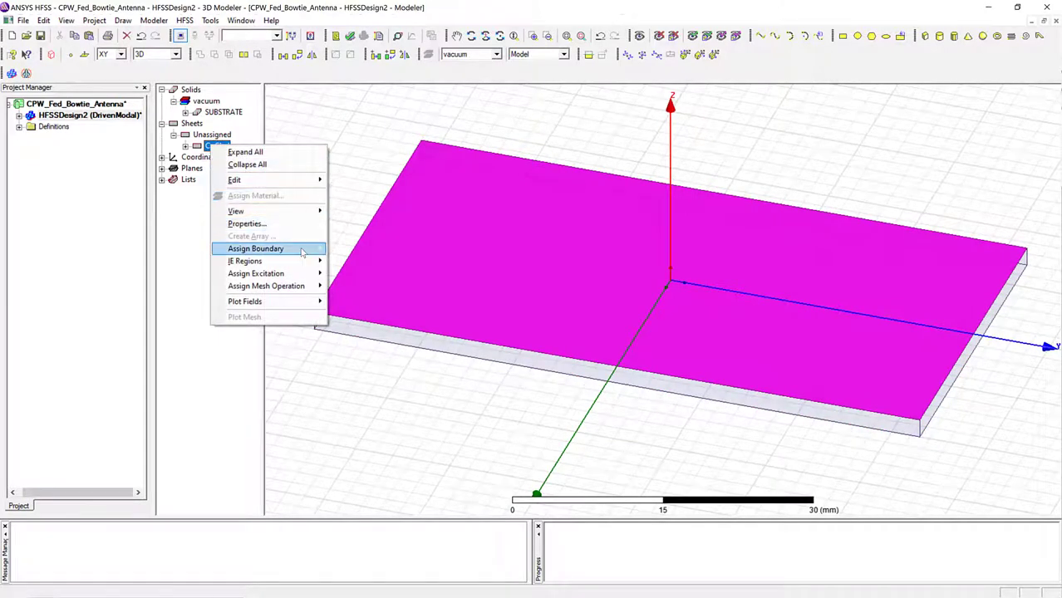
pyautogui.moveTo(302, 251)
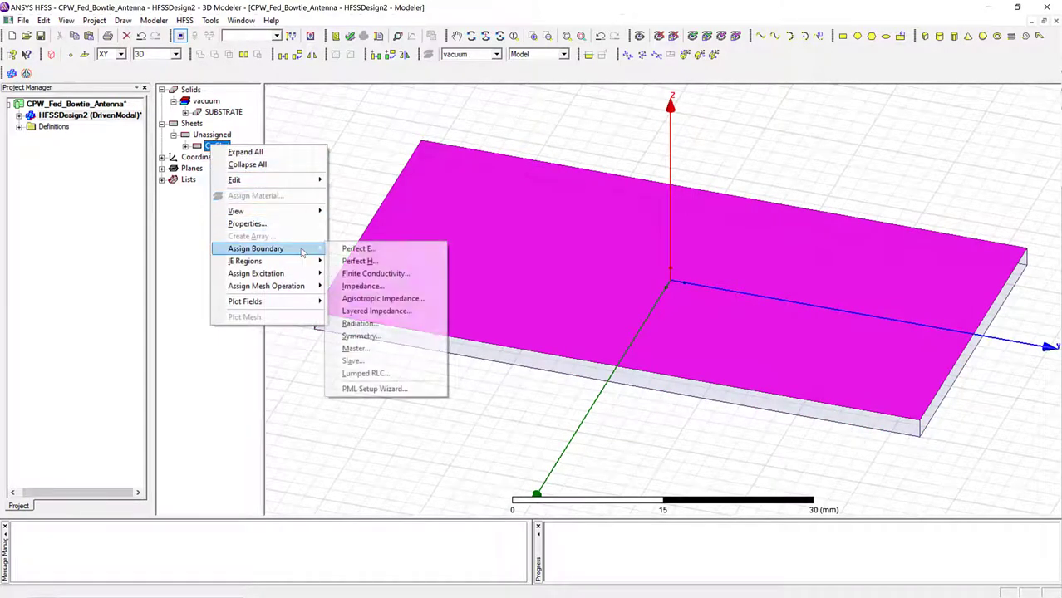
pyautogui.click(371, 274)
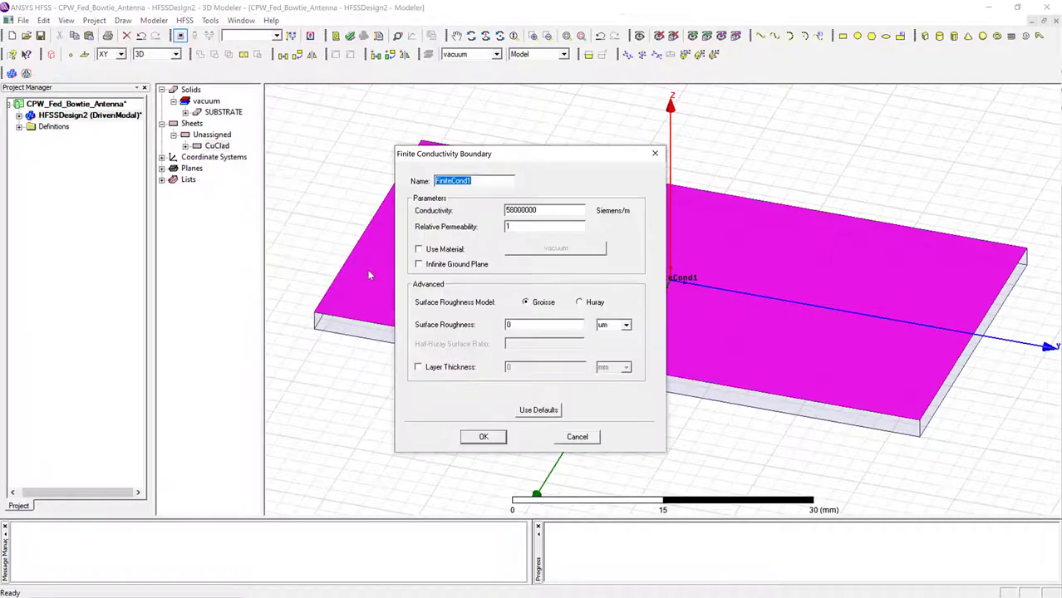
pyautogui.click(419, 250)
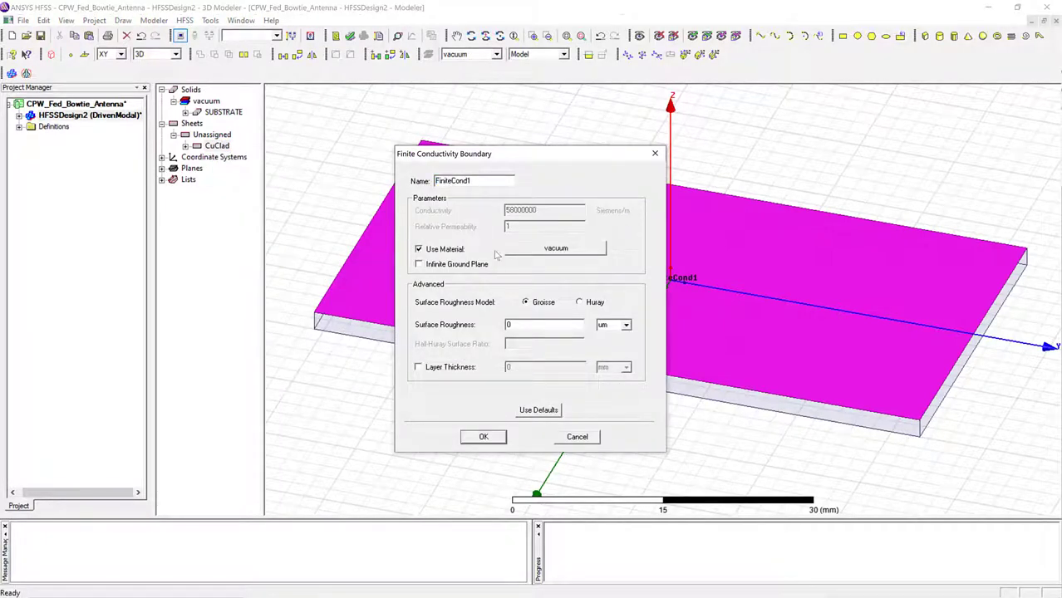
pyautogui.click(582, 250)
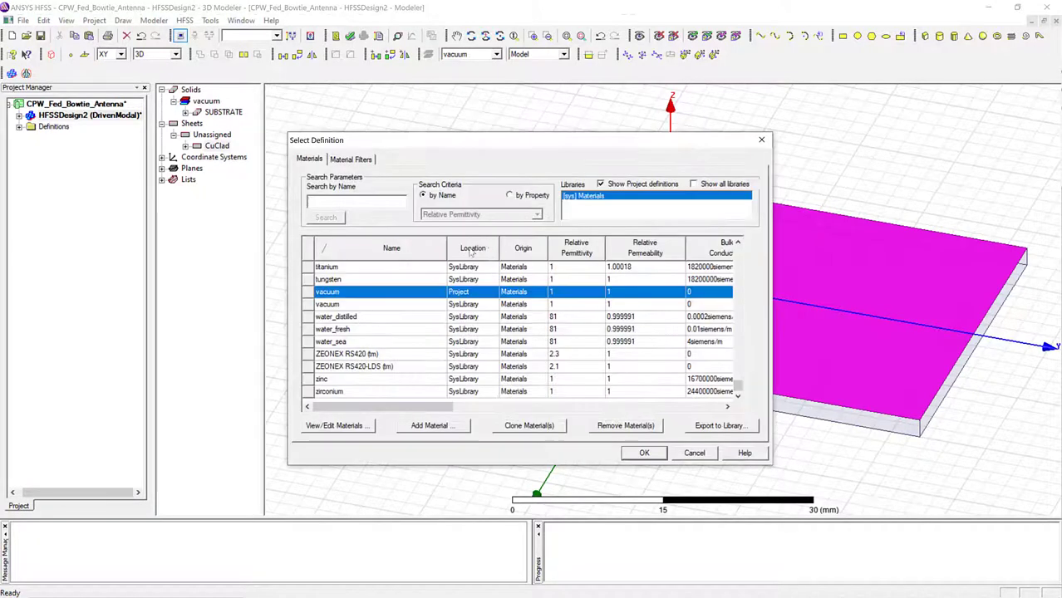
pyautogui.click(375, 199)
pyautogui.write('copp')
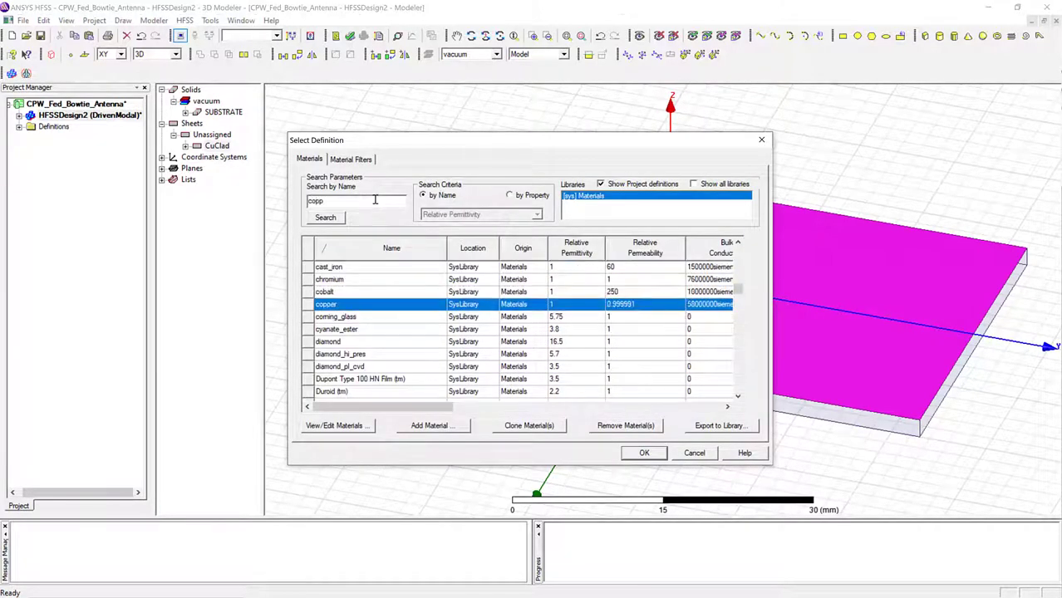
pyautogui.click(431, 304)
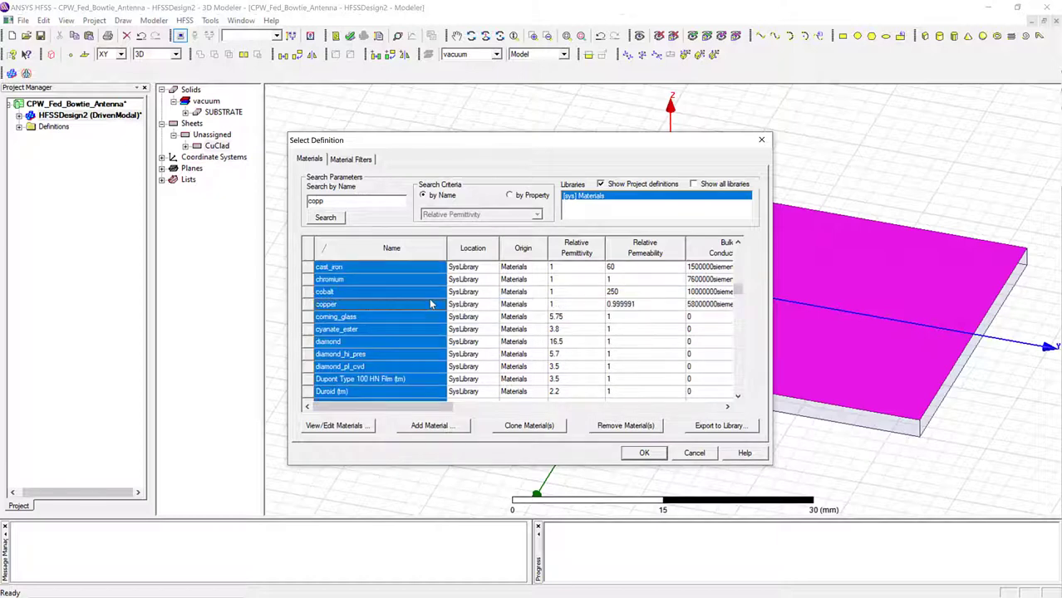
pyautogui.click(420, 304)
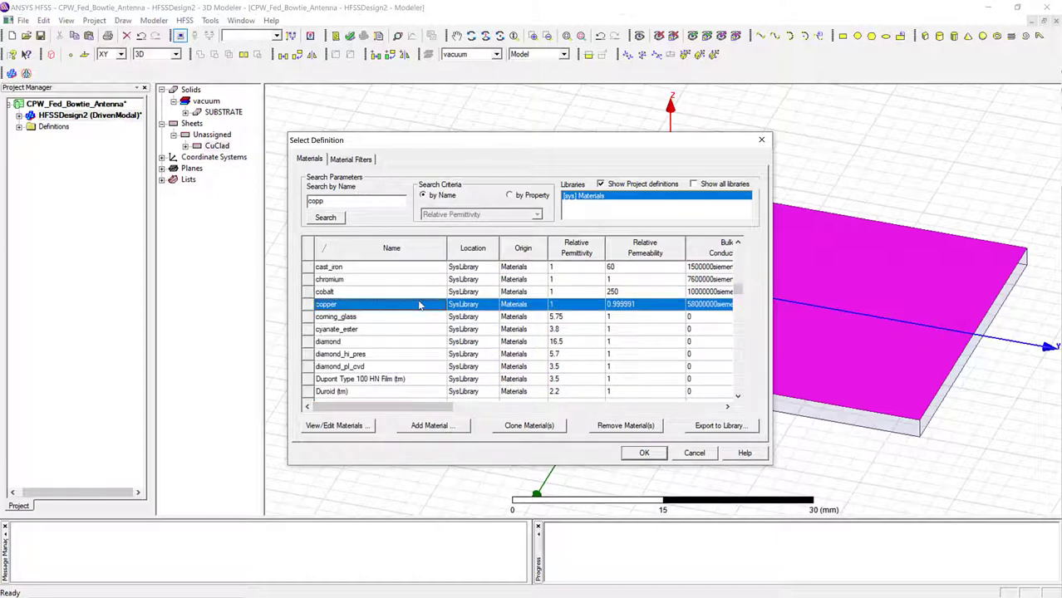
pyautogui.click(644, 454)
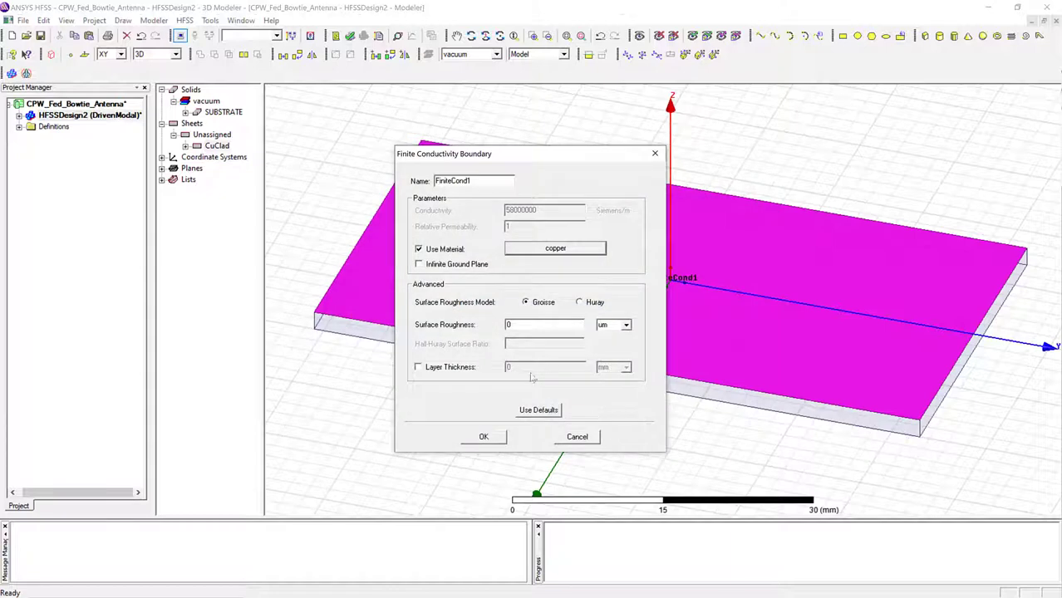
pyautogui.click(484, 436)
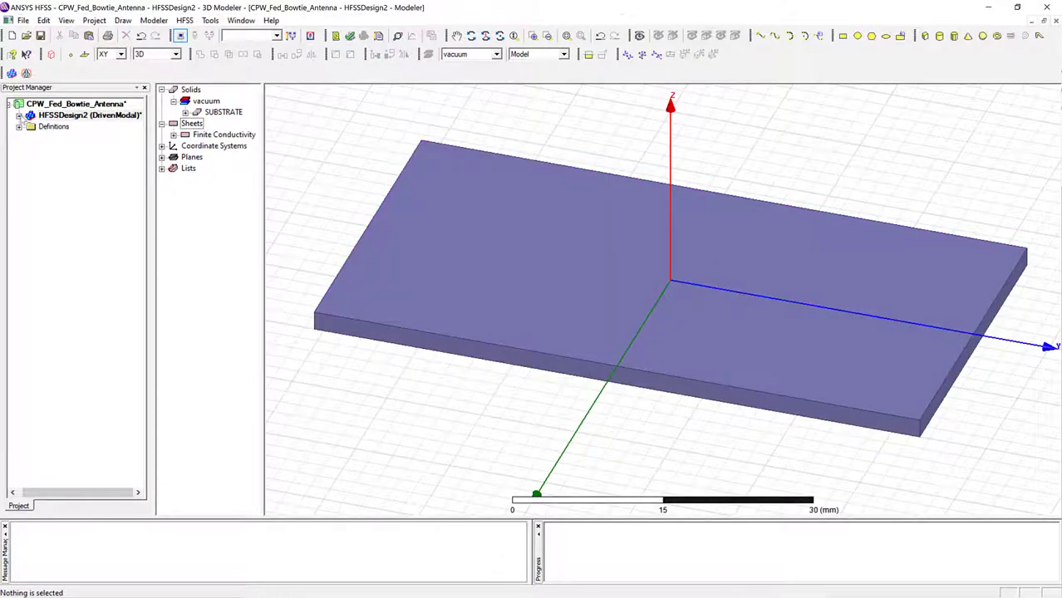
# Highlight the new finite conductivity boundary on the model to check which surface it covers.
pyautogui.click(19, 115)
pyautogui.click(31, 138)
pyautogui.click(79, 149)
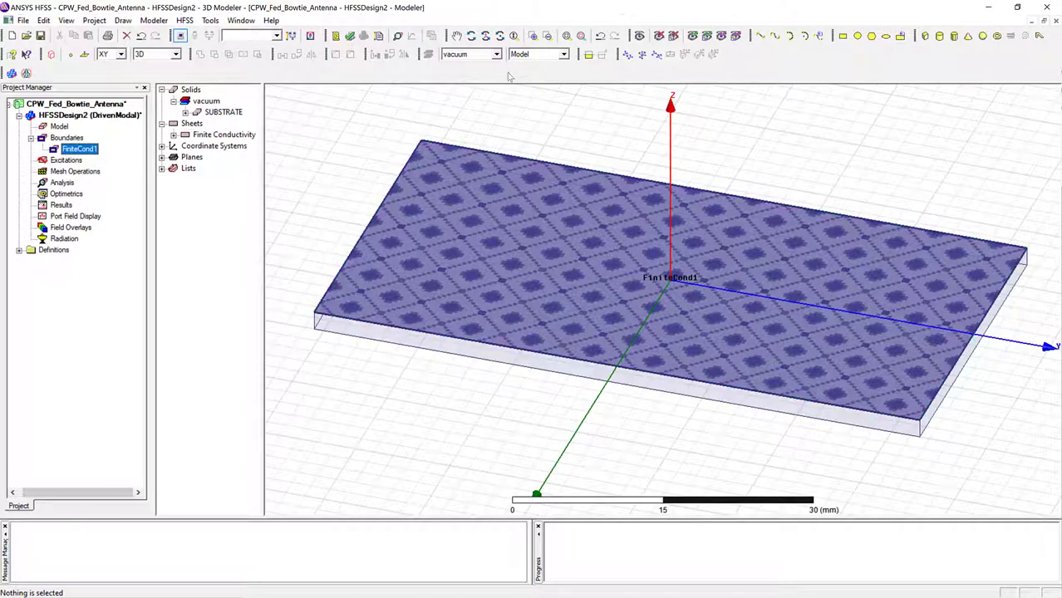
# With the model seen from above, draw a rectangle in the XY plane from corner 14, 2, 0 to the origin.
pyautogui.click(499, 36)
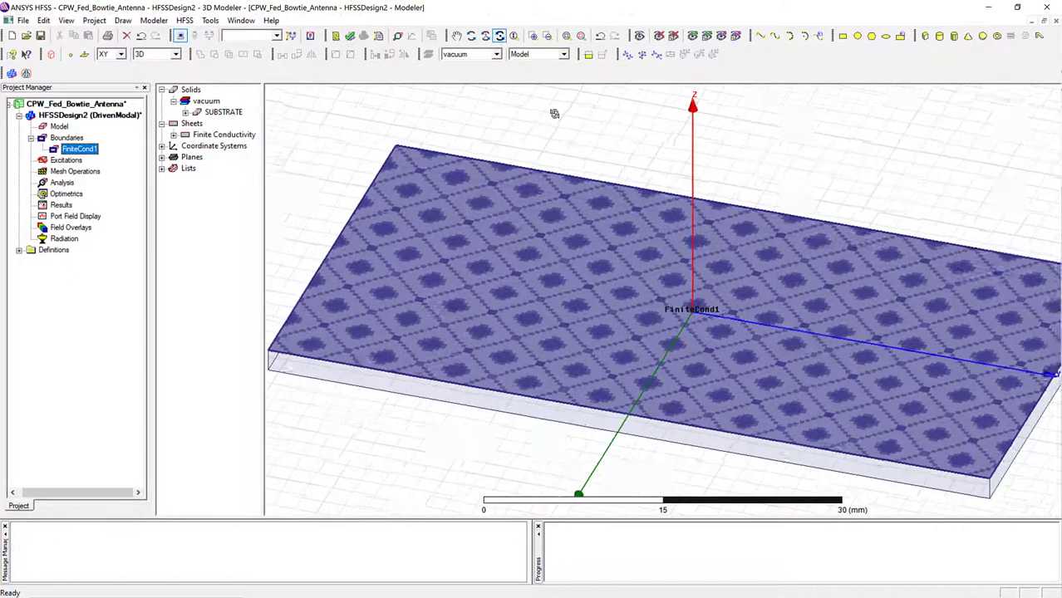
pyautogui.click(669, 116)
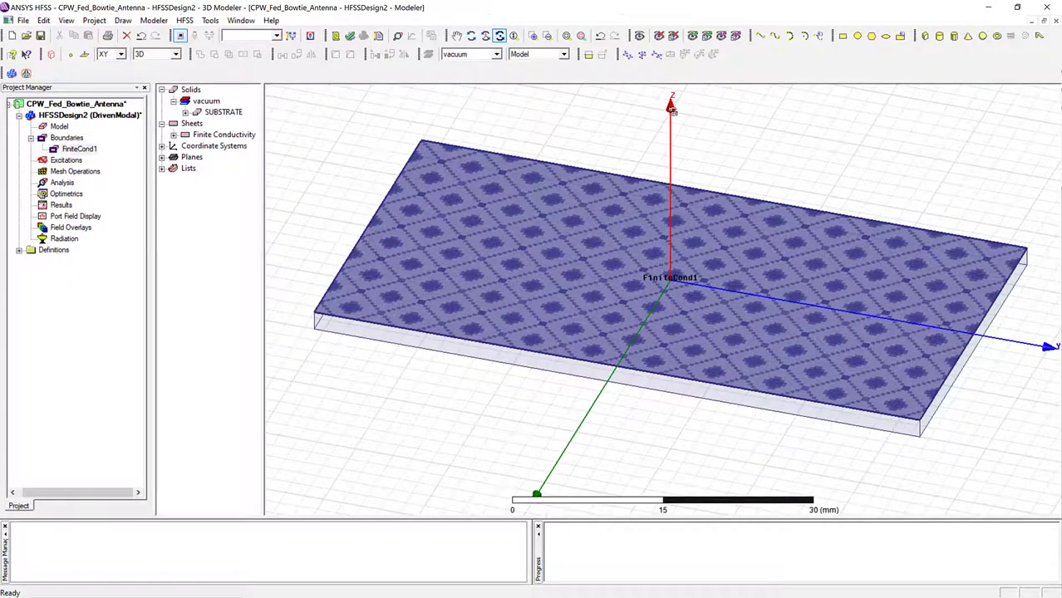
pyautogui.click(73, 141)
pyautogui.click(199, 199)
pyautogui.scroll(1, 604, 282)
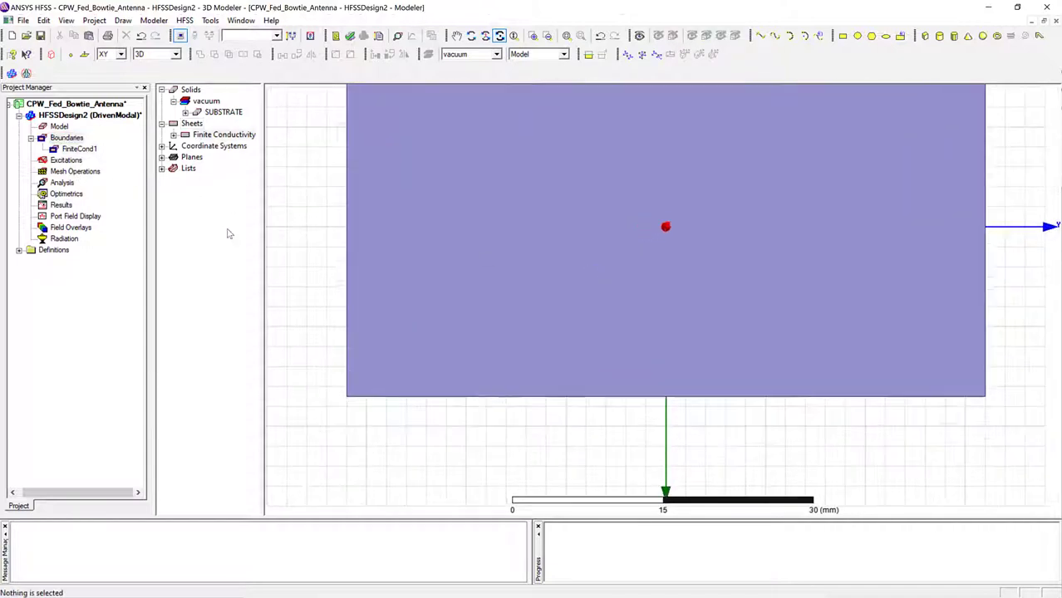
pyautogui.rightClick(312, 320)
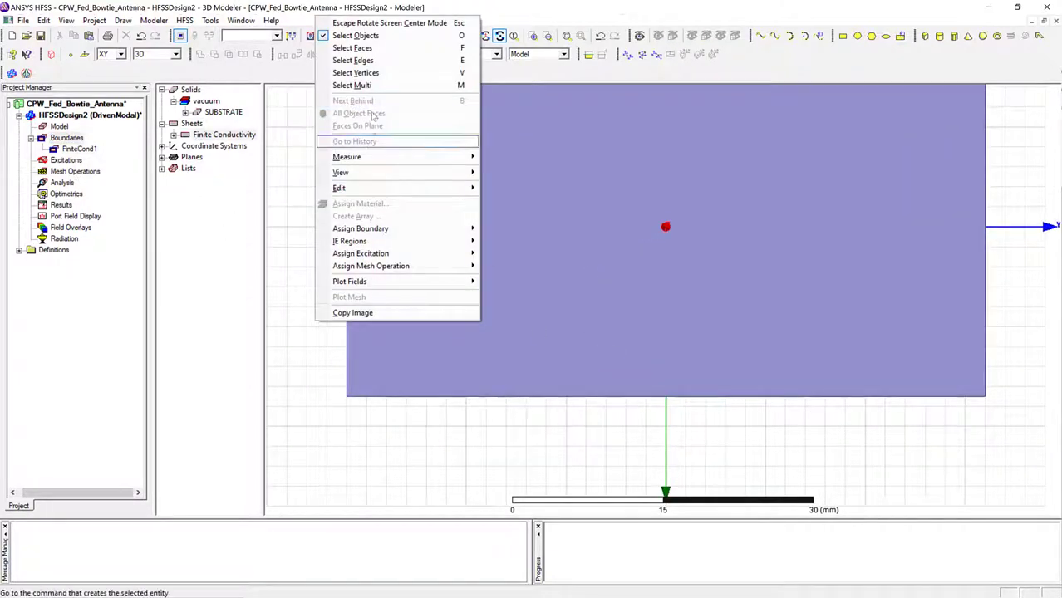
pyautogui.click(407, 23)
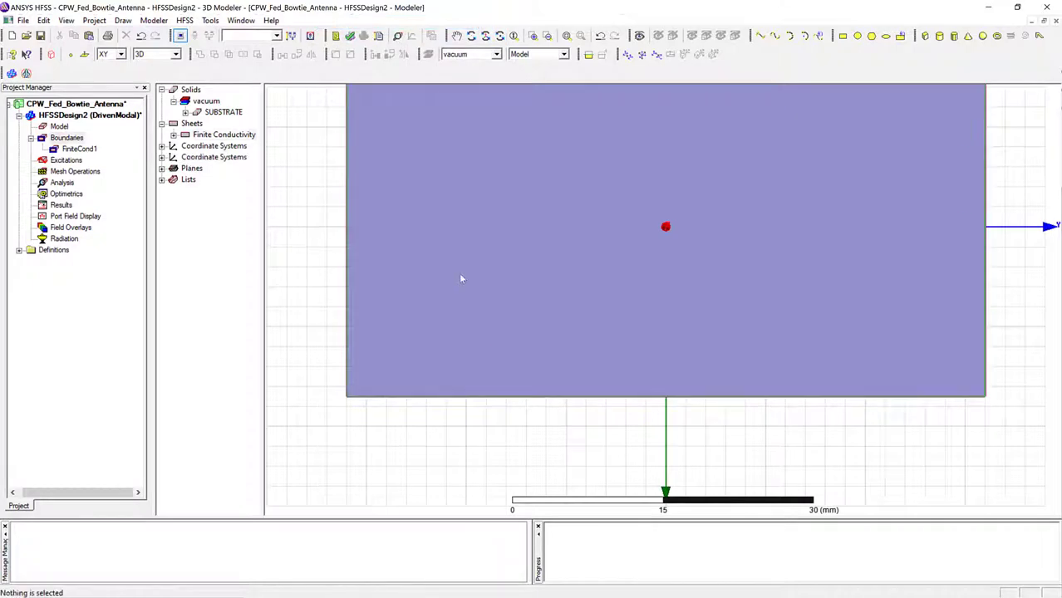
pyautogui.click(461, 277)
pyautogui.scroll(-2, 471, 320)
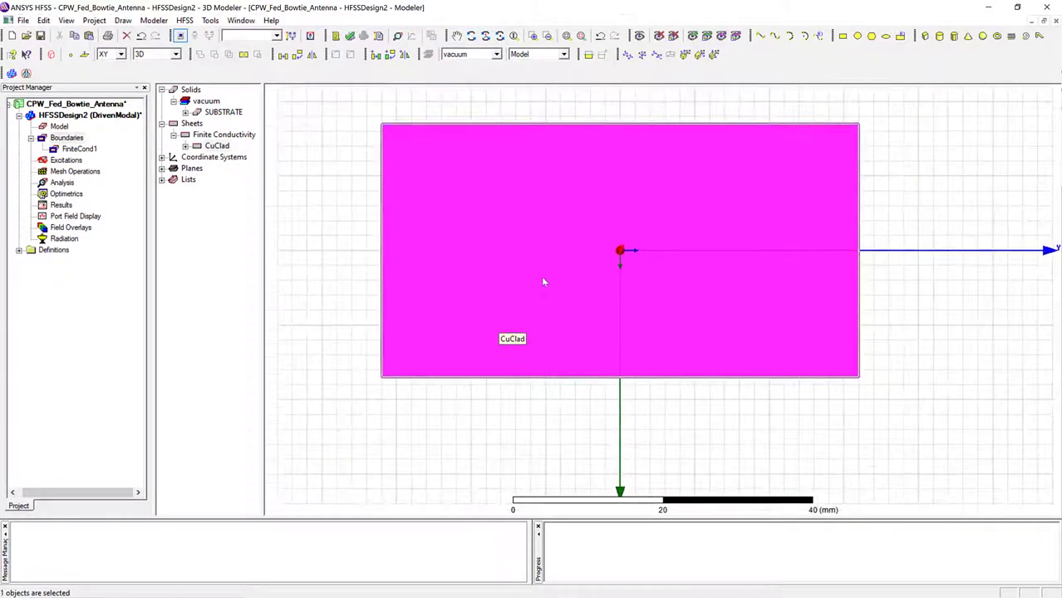
pyautogui.click(841, 36)
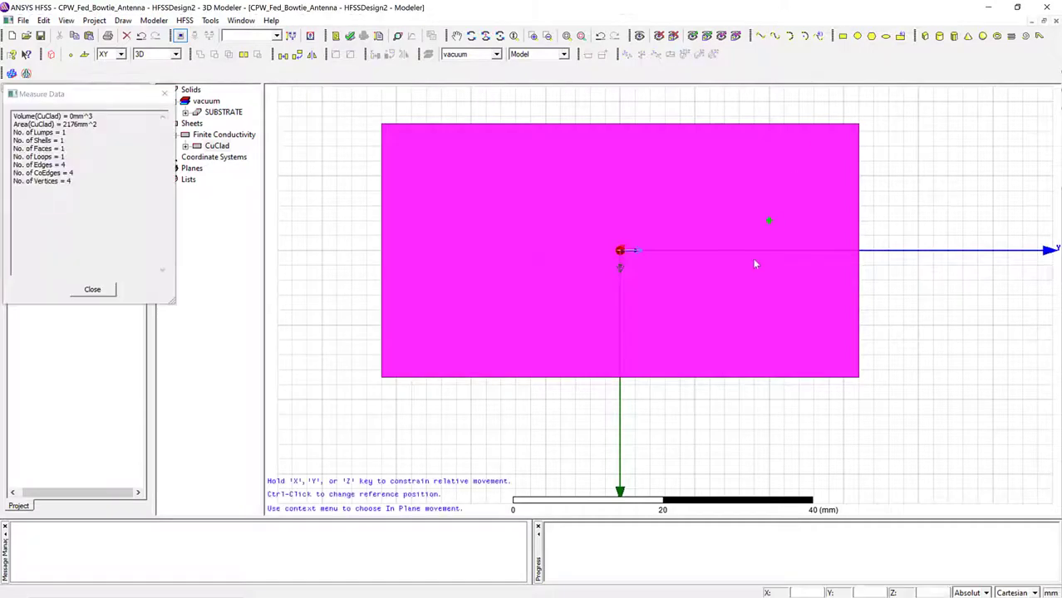
pyautogui.click(634, 354)
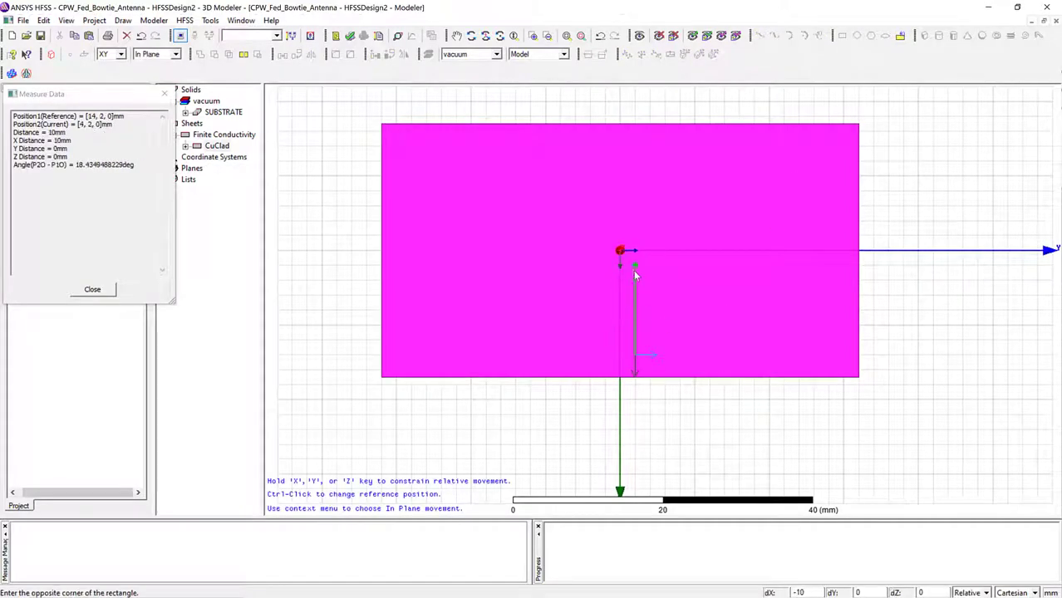
pyautogui.click(620, 250)
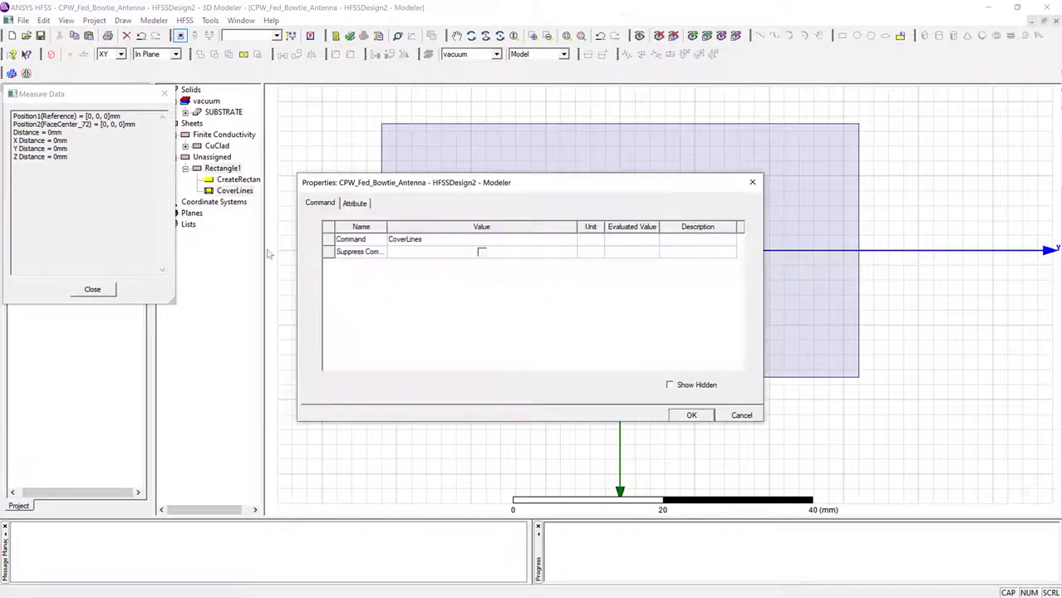
pyautogui.click(688, 416)
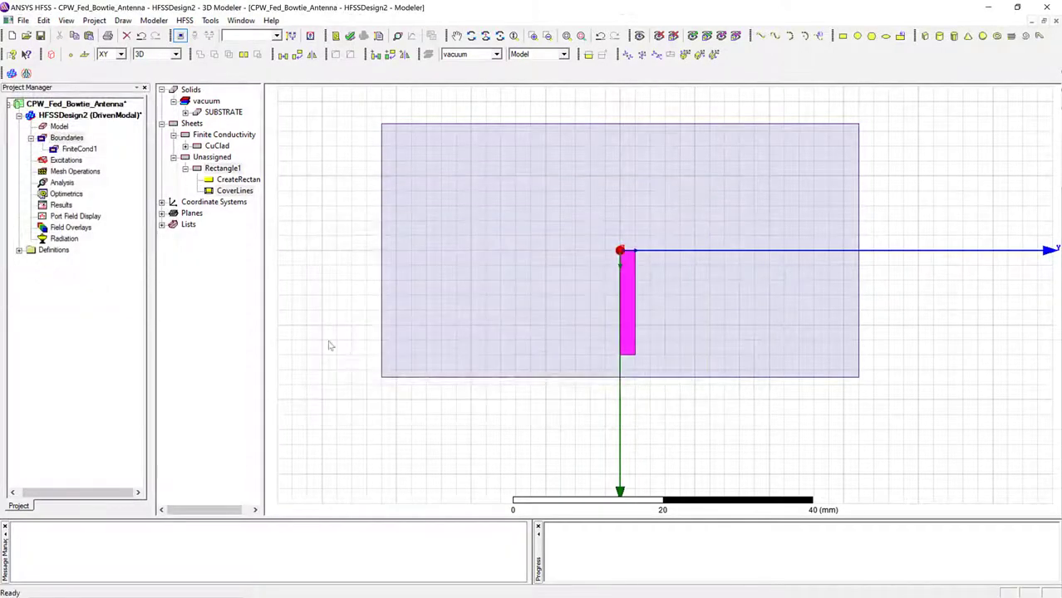
# Rename the new narrow rectangle as Rec1.
pyautogui.doubleClick(235, 169)
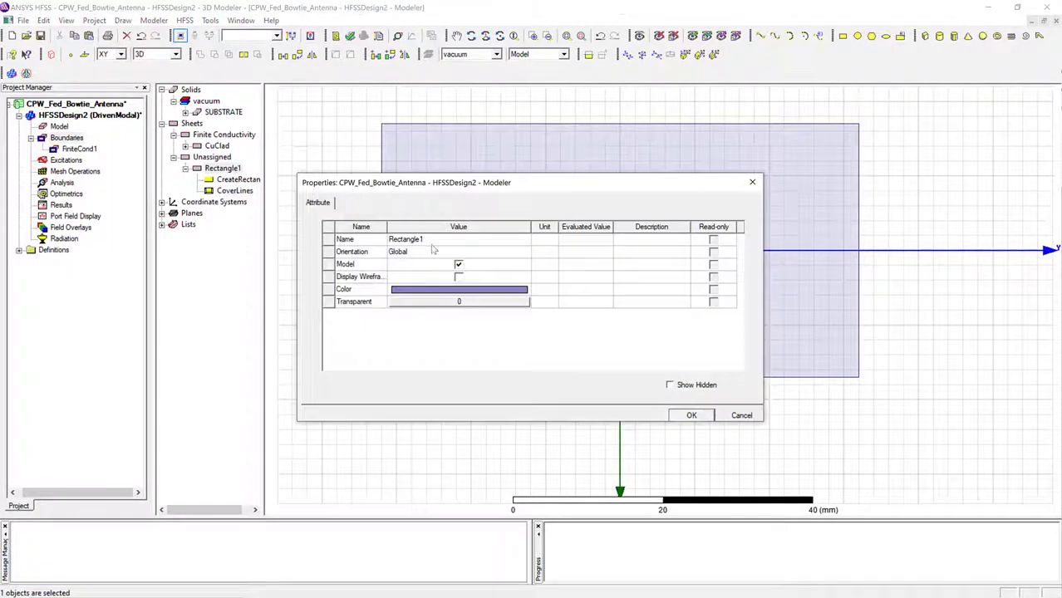
pyautogui.click(431, 240)
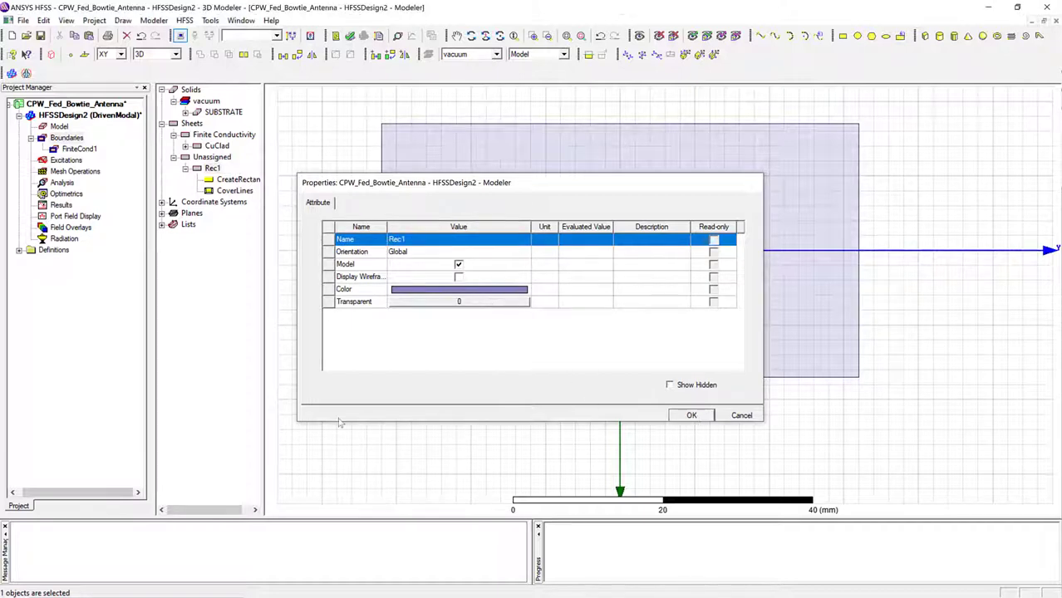
pyautogui.click(696, 415)
# Set Rec1's position to -0.5, 0.5, 0 mm, its X size to 13 mm and its Y size to 0.6 mm.
pyautogui.doubleClick(233, 180)
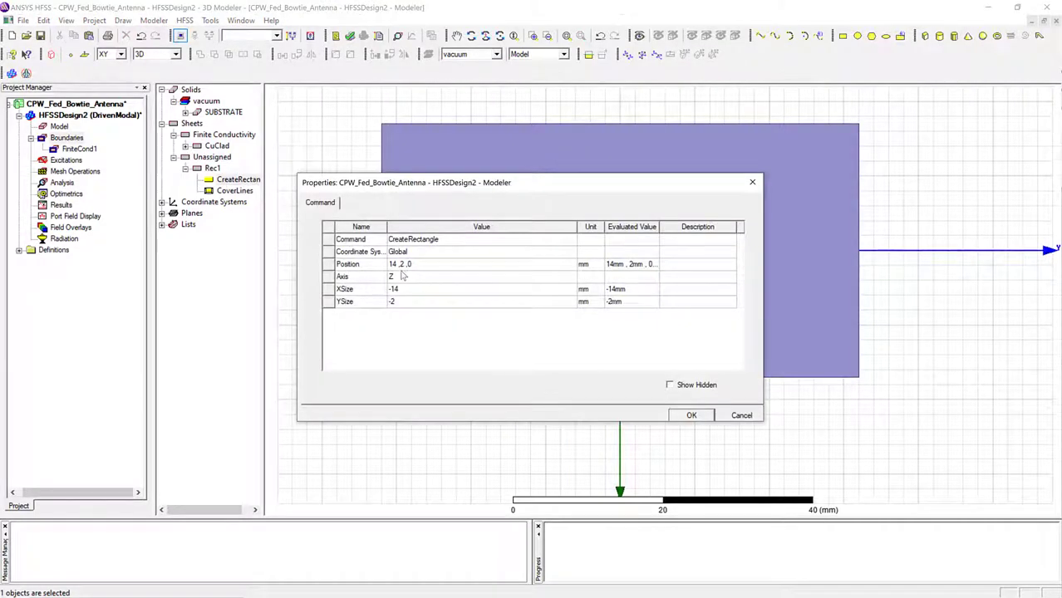
pyautogui.click(399, 264)
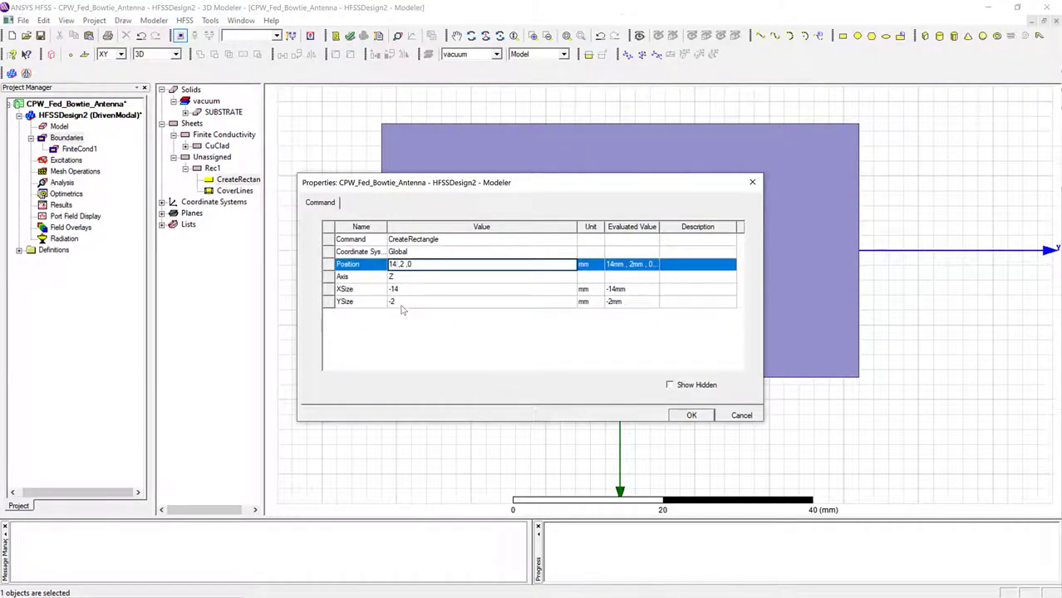
pyautogui.press('BackSpace')
pyautogui.press('BackSpace')
pyautogui.press('BackSpace')
pyautogui.write('0')
pyautogui.write('5')
pyautogui.press('Tab')
pyautogui.press('Tab')
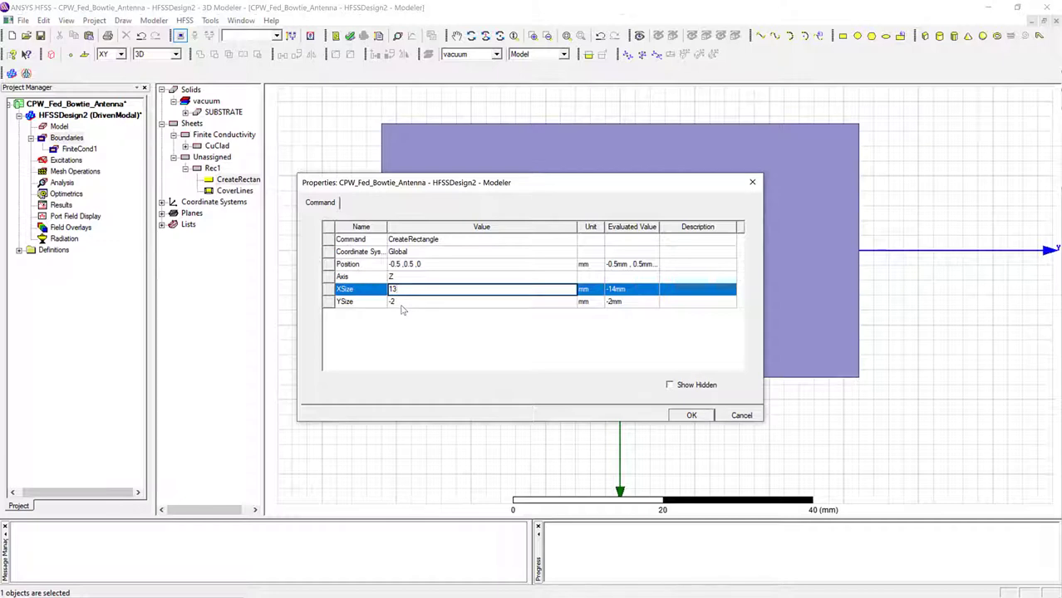
pyautogui.press('Tab')
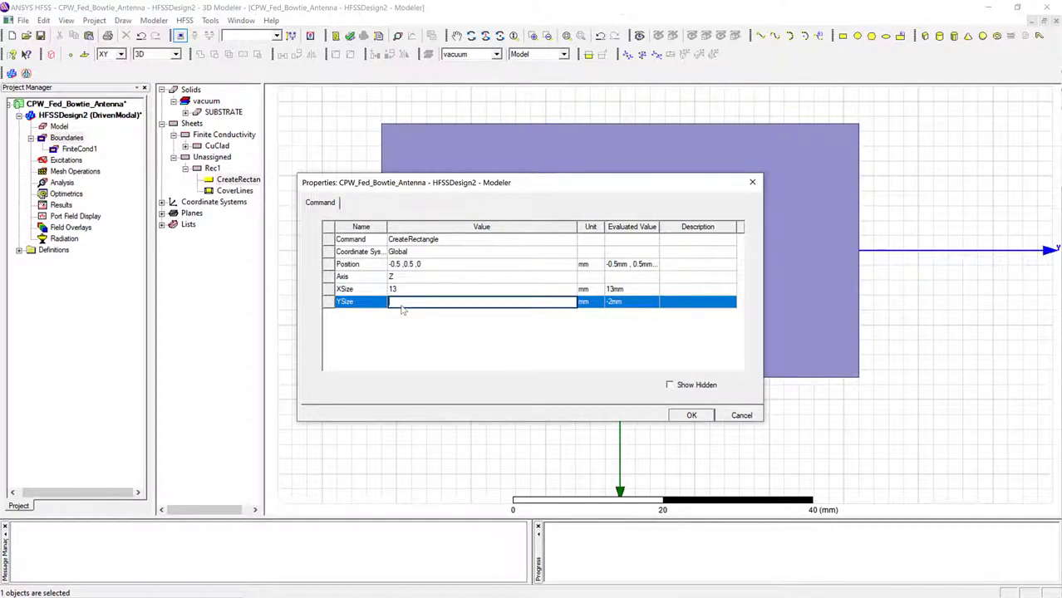
pyautogui.write('0.6')
pyautogui.click(692, 415)
pyautogui.click(660, 329)
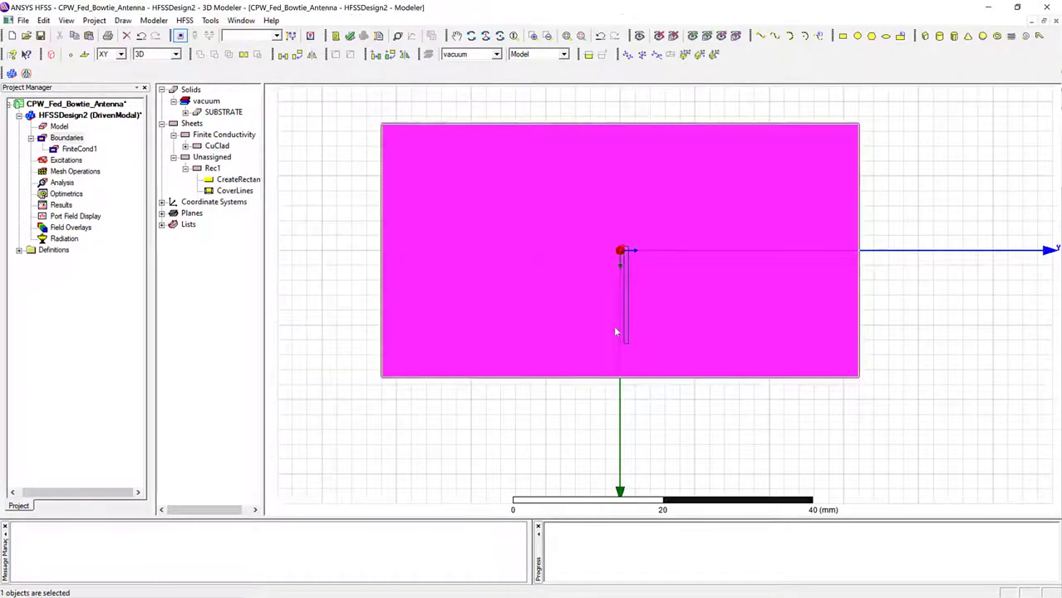
# Draw a closed triangular polyline from Rec1's corner at -0.5, 1.1, 0 through -4, 15, 0 and 5, 15, 0 back to its start.
pyautogui.click(212, 169)
pyautogui.scroll(3, 596, 201)
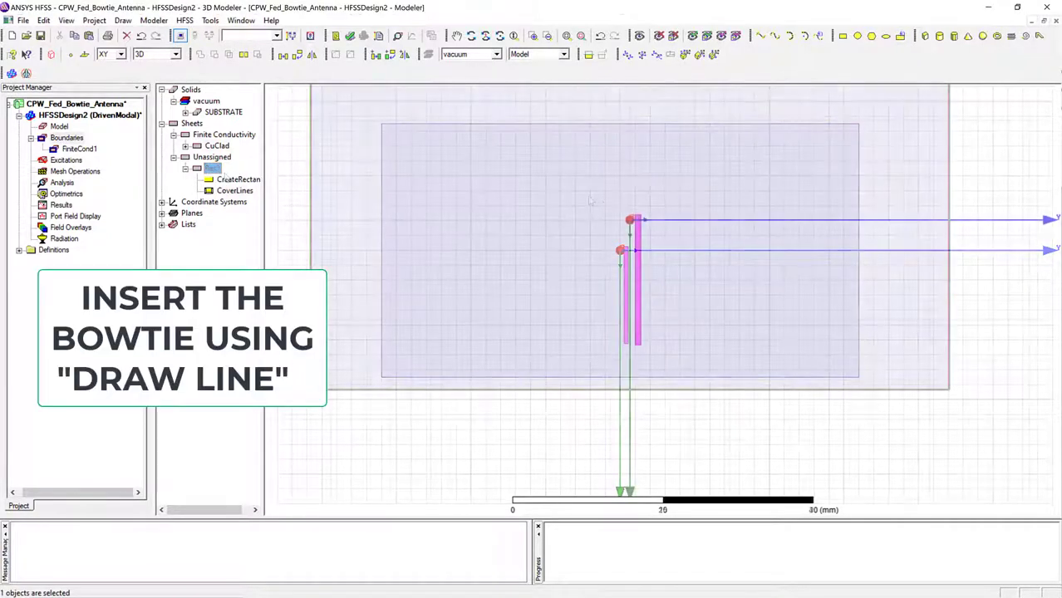
pyautogui.scroll(1, 596, 201)
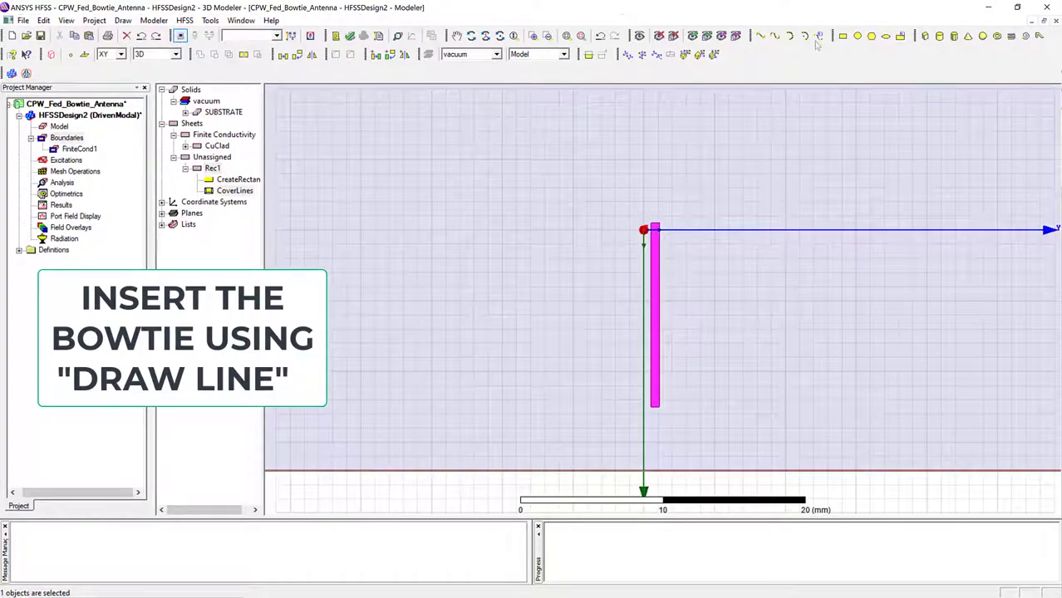
pyautogui.click(759, 36)
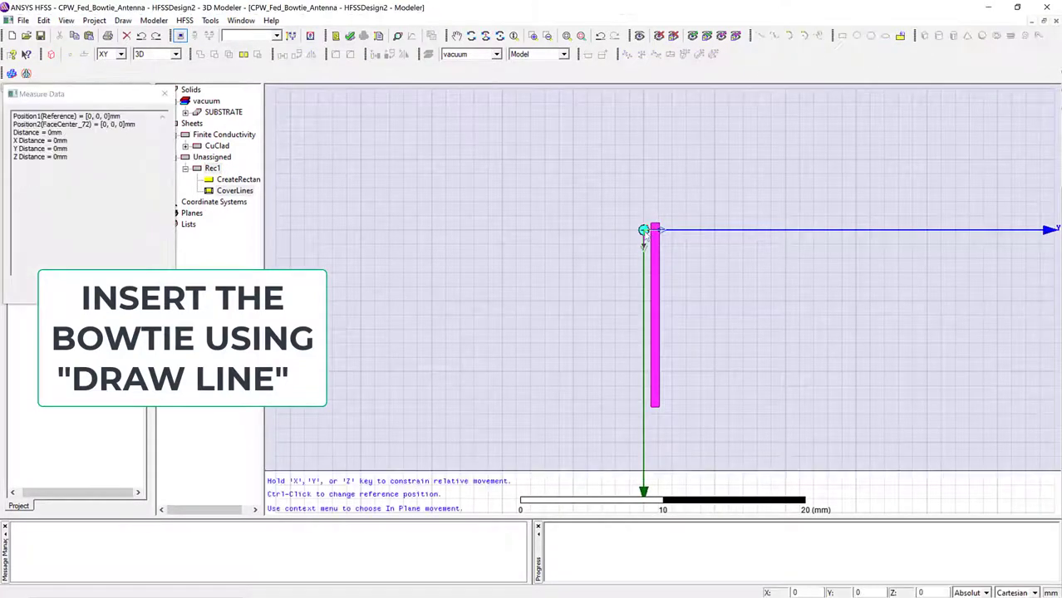
pyautogui.click(658, 224)
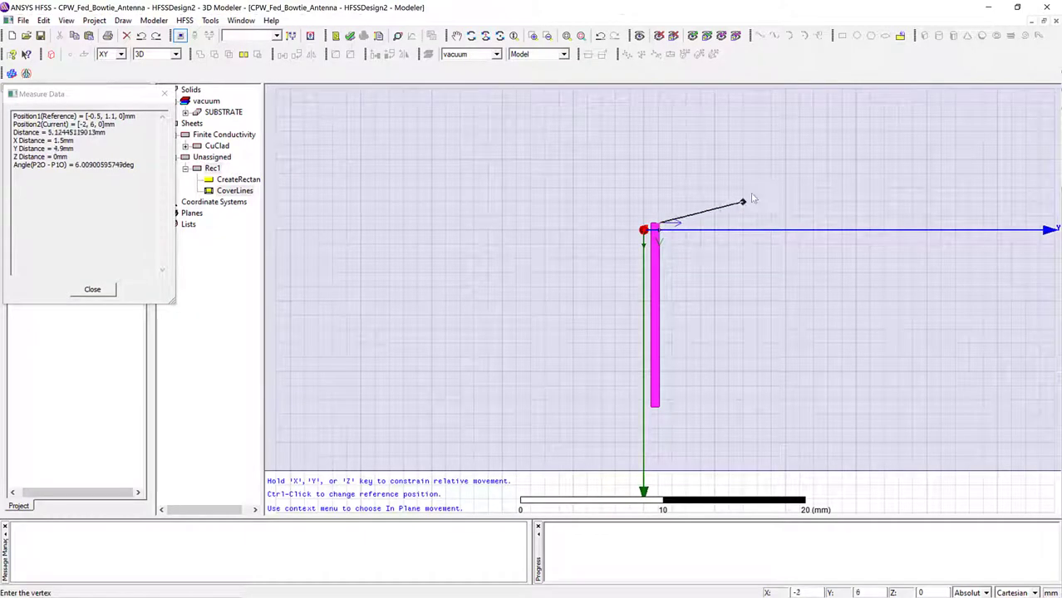
pyautogui.click(855, 175)
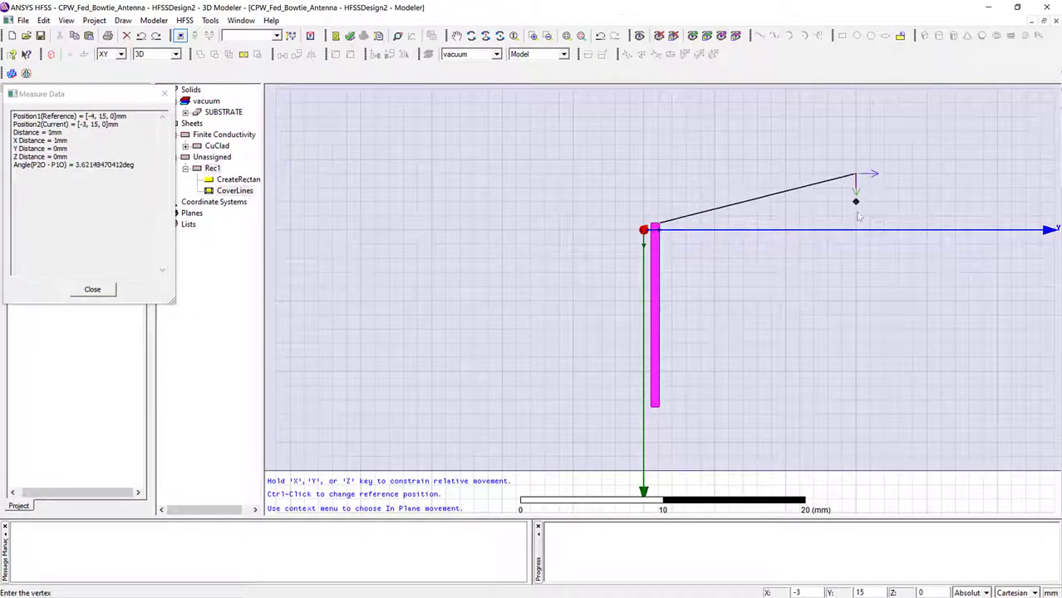
pyautogui.click(856, 300)
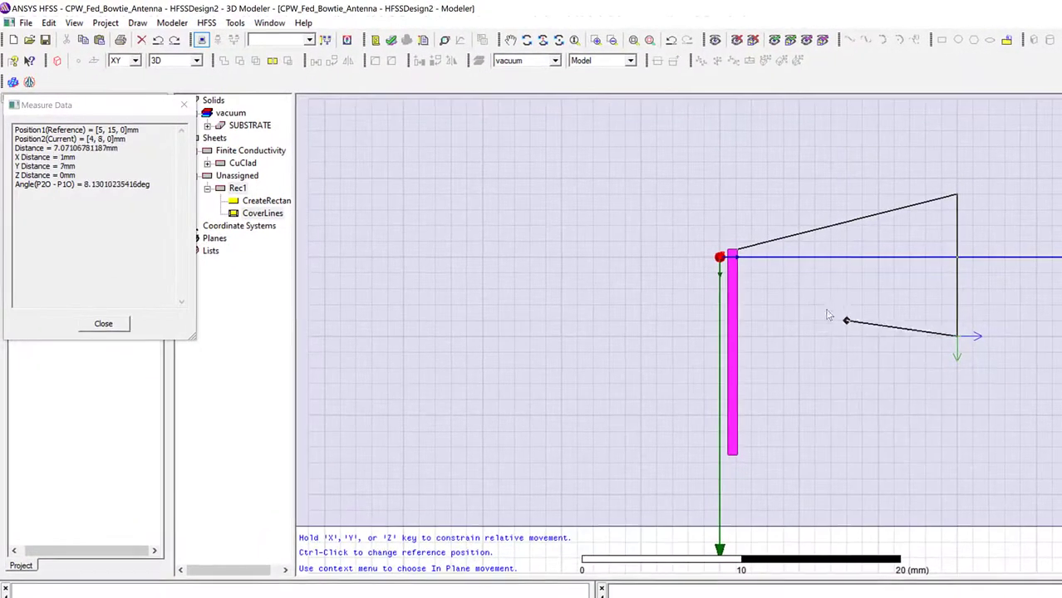
pyautogui.click(735, 251)
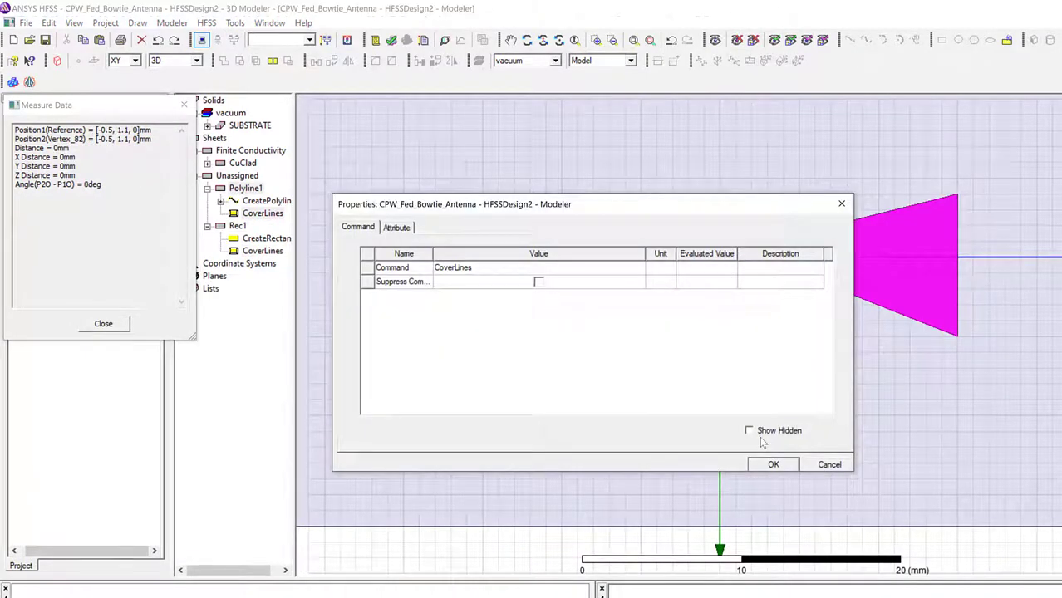
# Accept the covered triangle and set Point2 of its second line segment to 6, 21, 0 mm.
pyautogui.click(771, 464)
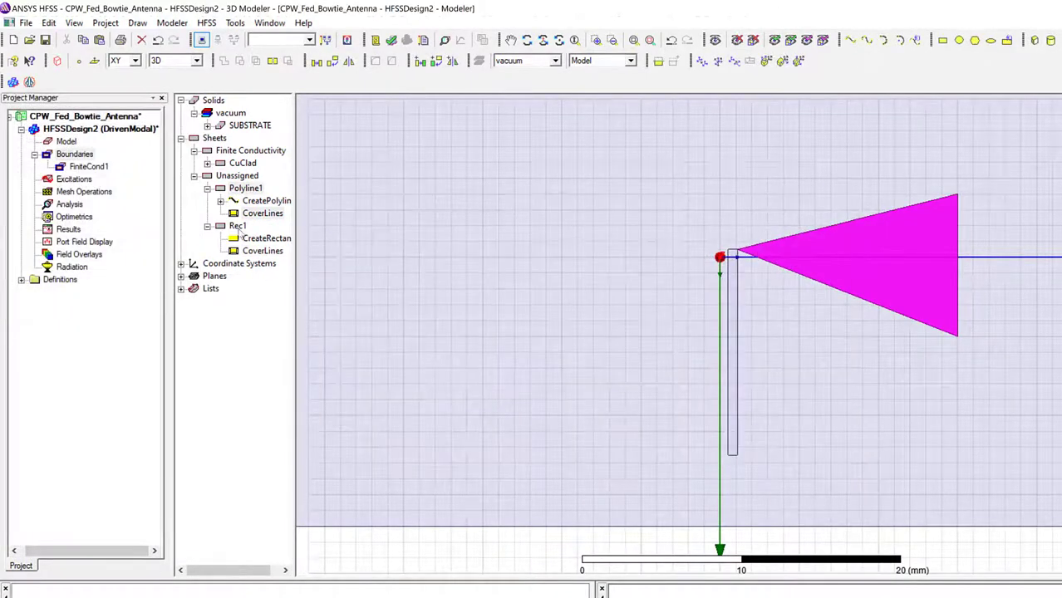
pyautogui.click(221, 201)
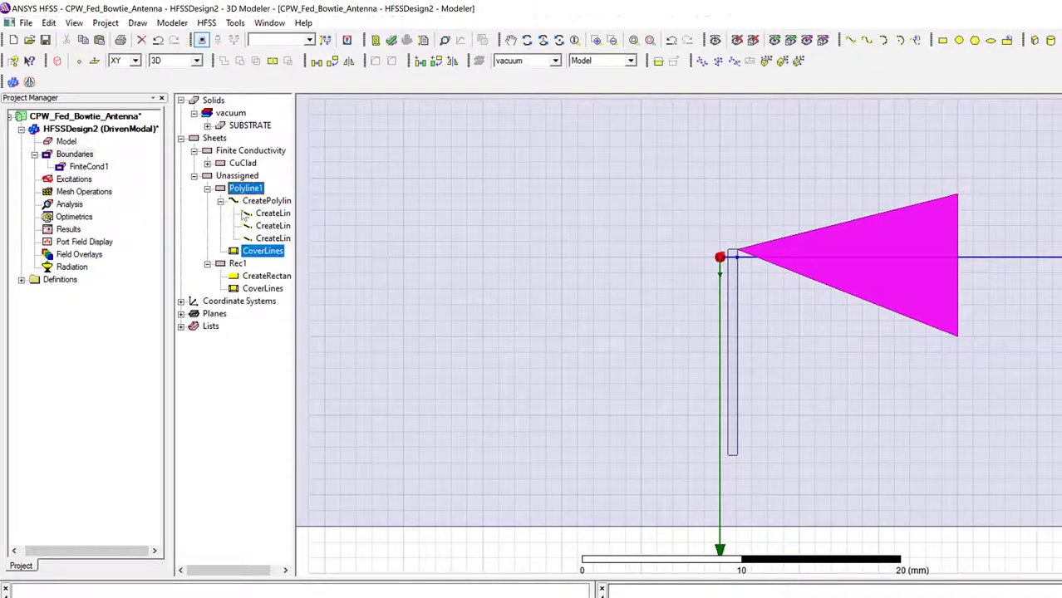
pyautogui.click(278, 239)
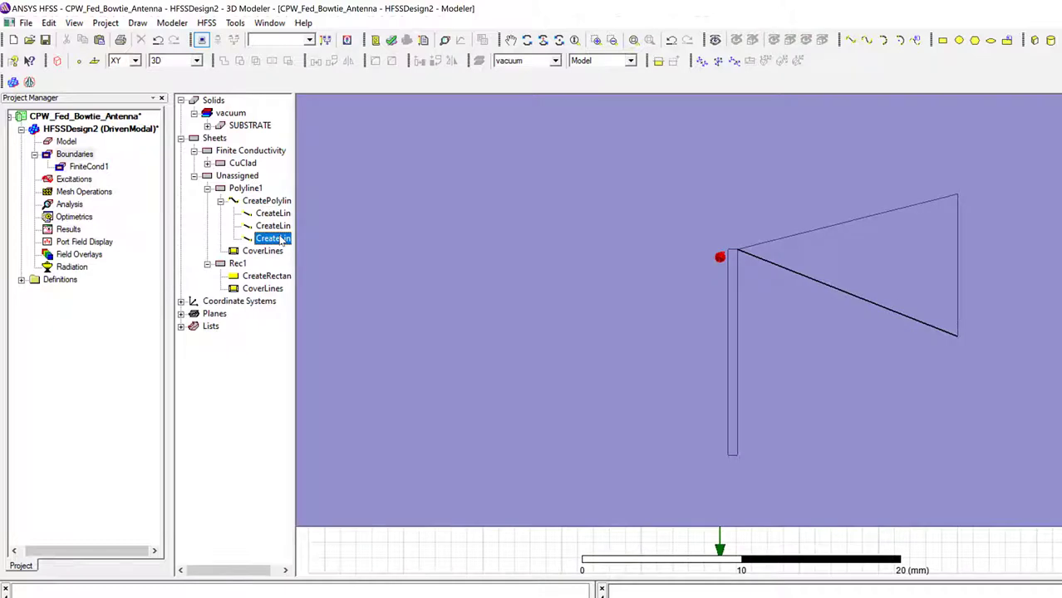
pyautogui.doubleClick(282, 240)
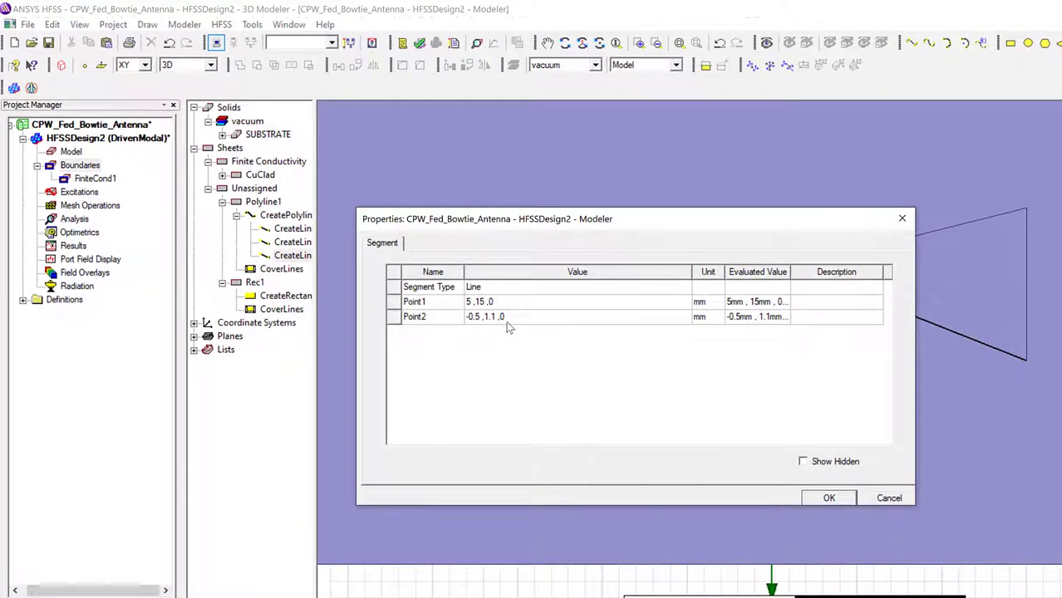
pyautogui.click(829, 498)
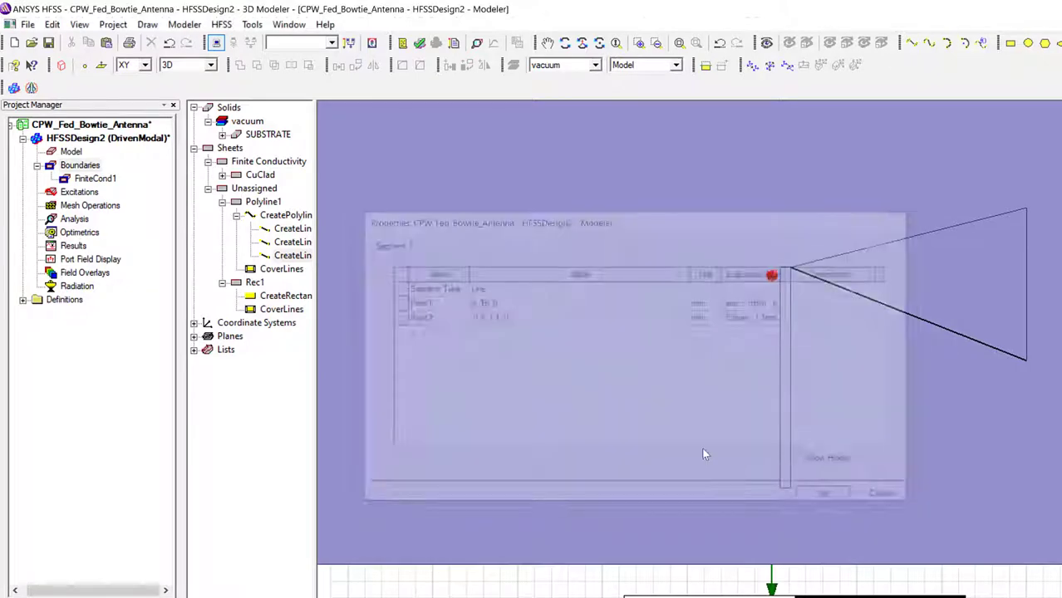
pyautogui.doubleClick(293, 242)
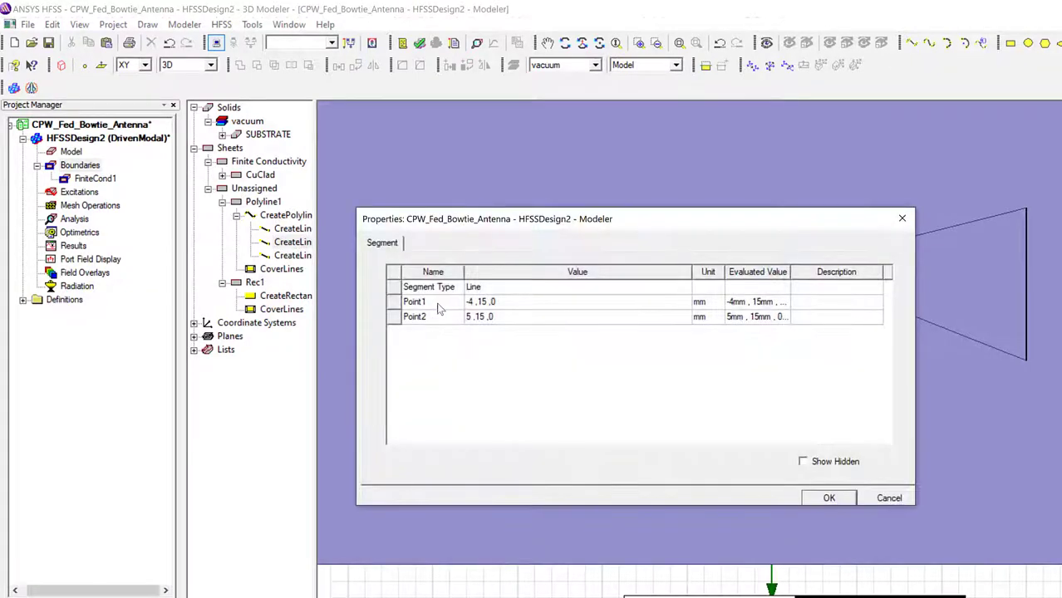
pyautogui.click(470, 317)
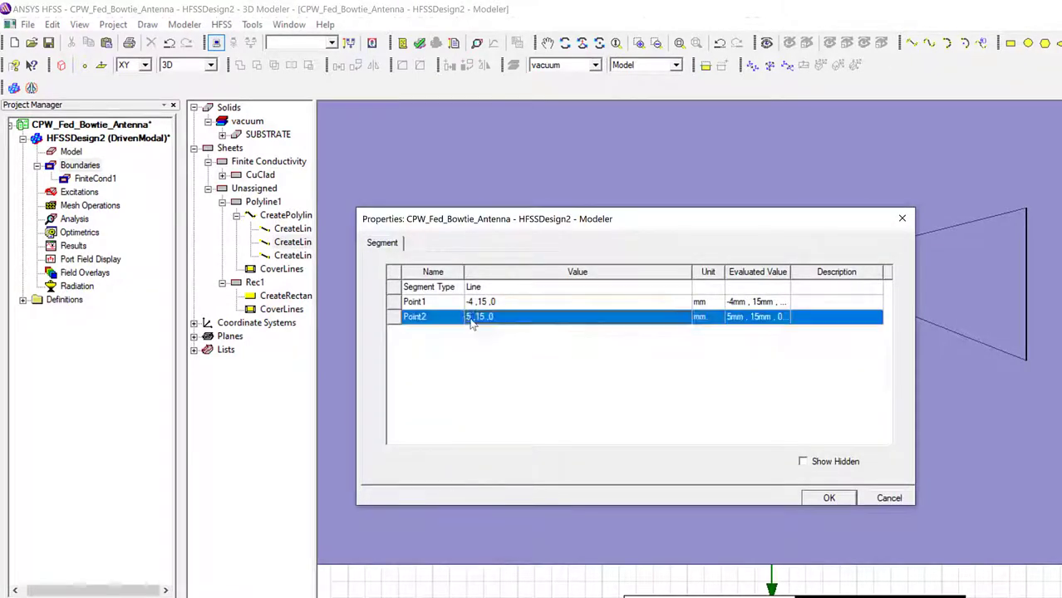
pyautogui.press('Delete')
pyautogui.write('6')
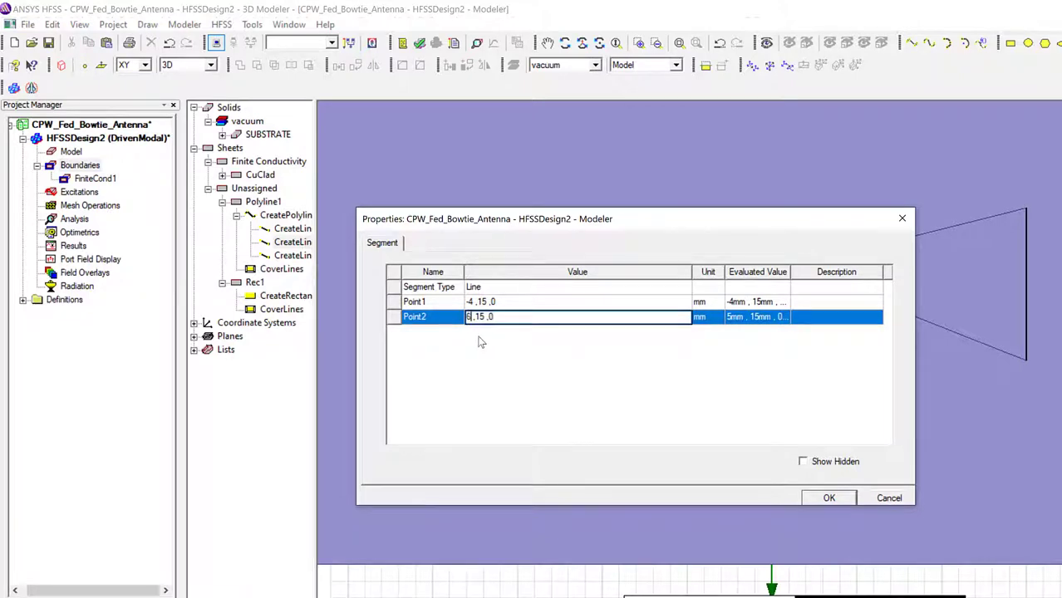
pyautogui.press('Right')
pyautogui.press('Right')
pyautogui.press('BackSpace')
pyautogui.write('21')
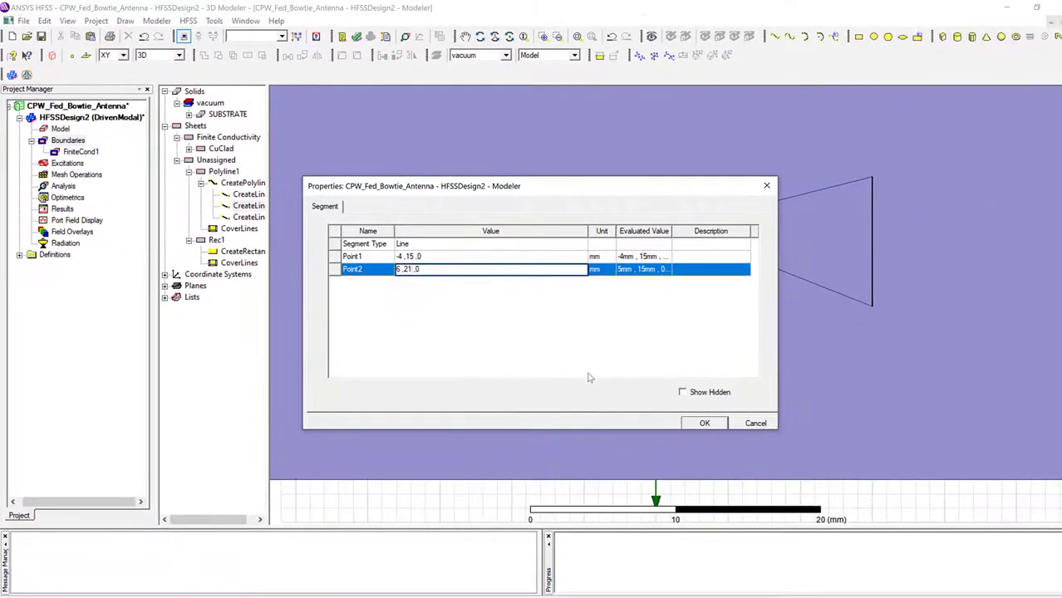
pyautogui.click(703, 424)
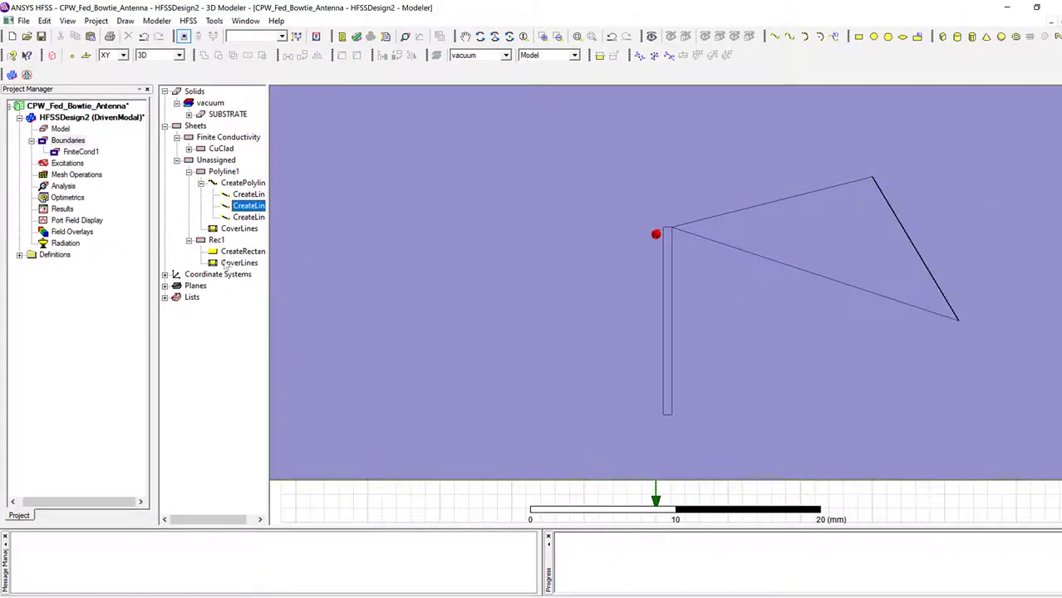
# Set the triangle's first line segment Point2 to -6.7, 21, 0 mm and move its Point1 to Rec1's corner nearest the origin.
pyautogui.click(248, 193)
pyautogui.doubleClick(248, 193)
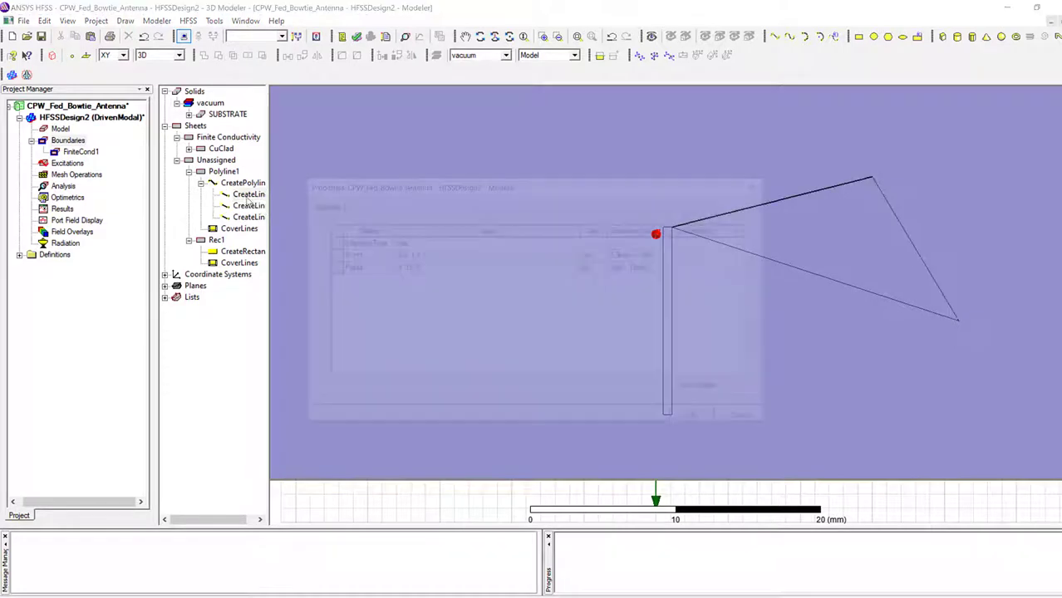
pyautogui.click(403, 274)
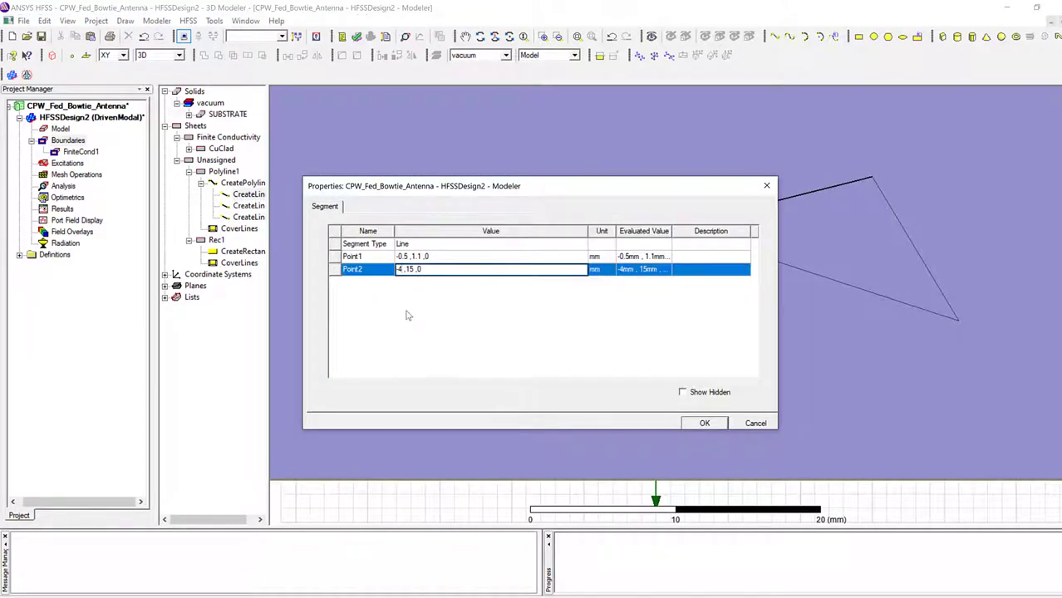
pyautogui.press('BackSpace')
pyautogui.write('6.7')
pyautogui.press('Up')
pyautogui.press('End')
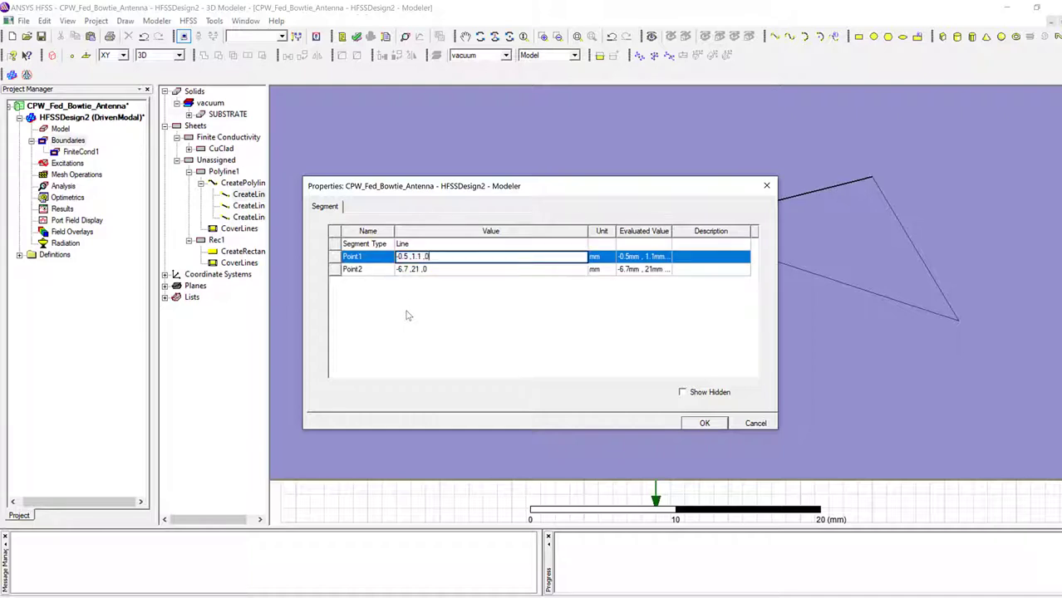
pyautogui.press('Down')
pyautogui.press('Up')
pyautogui.press('End')
pyautogui.press('Left')
pyautogui.click(702, 423)
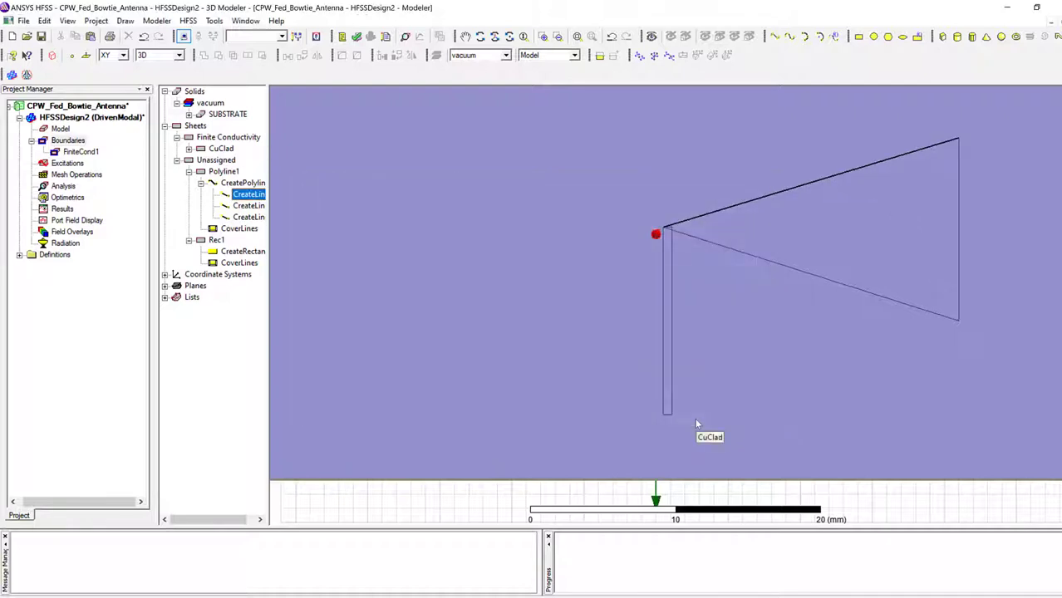
# Rename the triangular sheet Polyline1 as Bowtie.
pyautogui.click(241, 184)
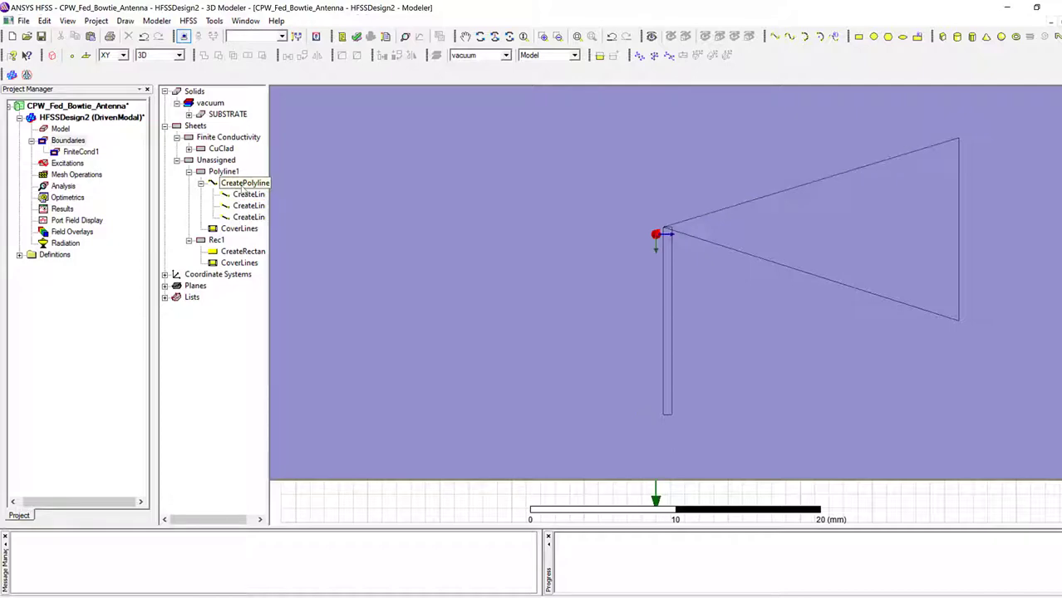
pyautogui.click(222, 172)
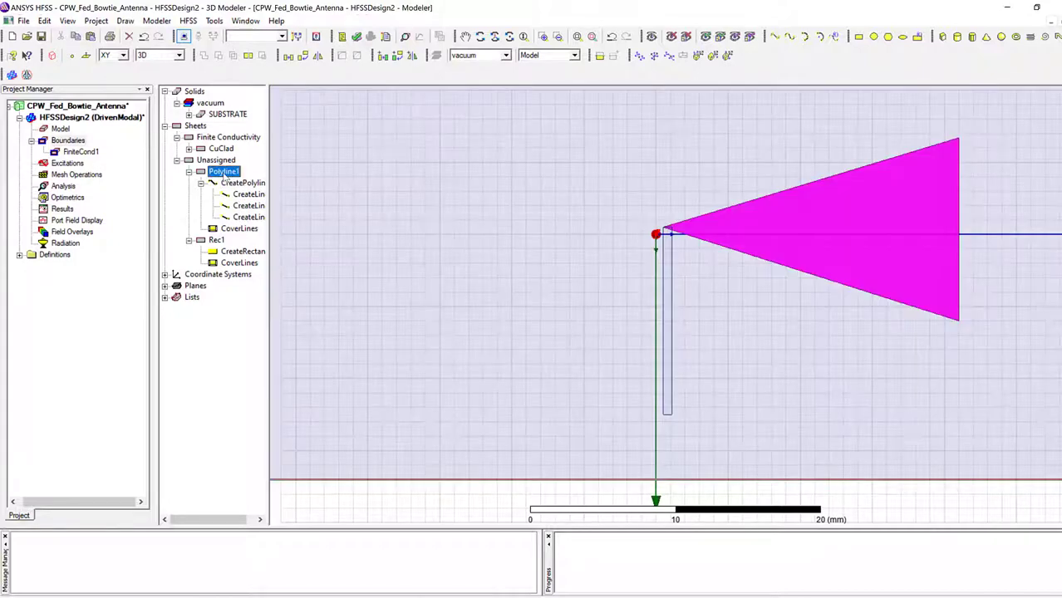
pyautogui.scroll(-3, 424, 282)
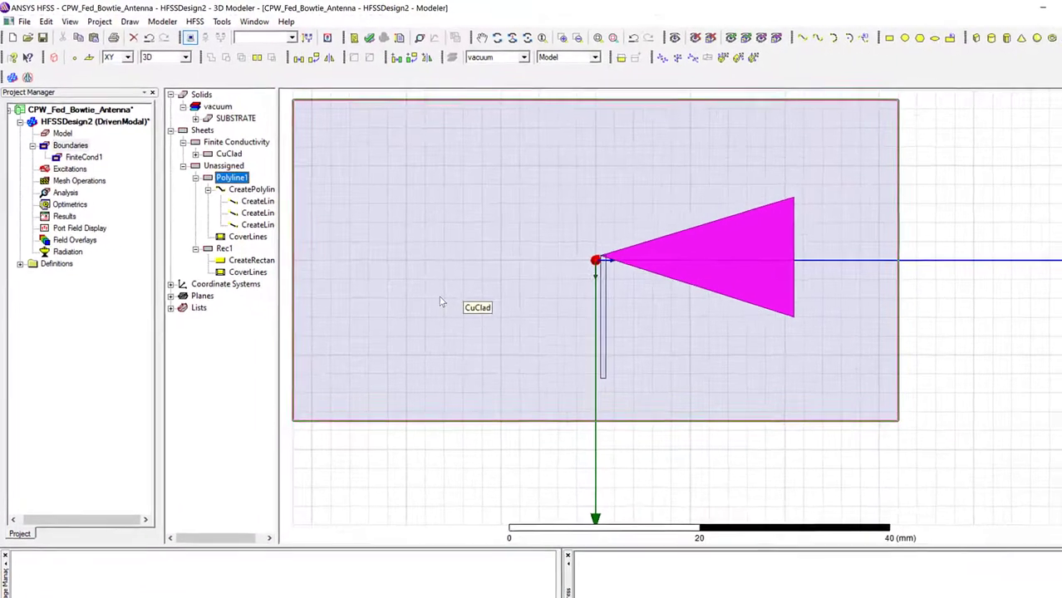
pyautogui.scroll(-1, 441, 303)
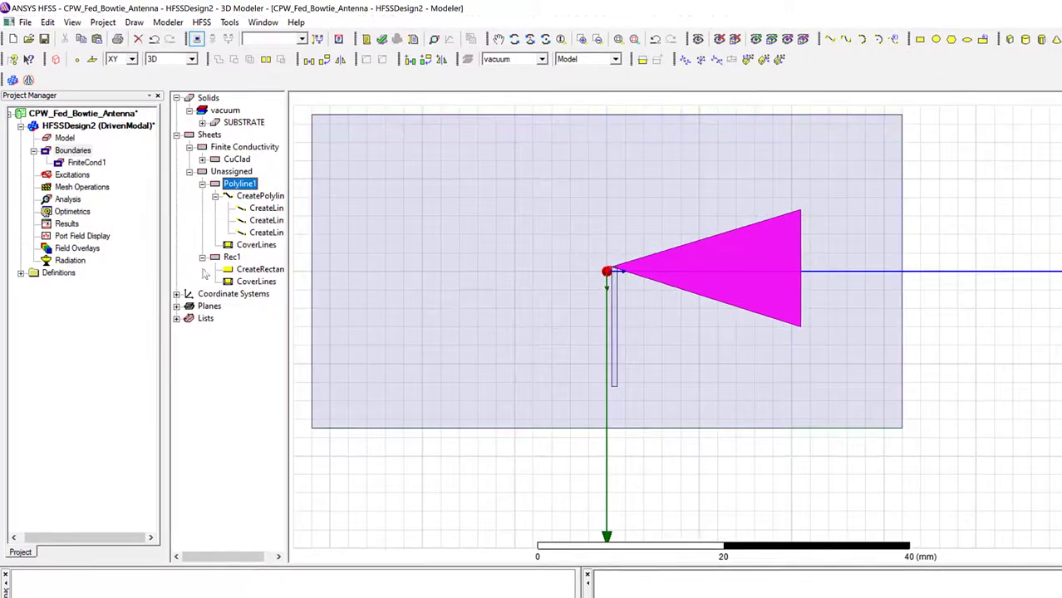
pyautogui.doubleClick(239, 184)
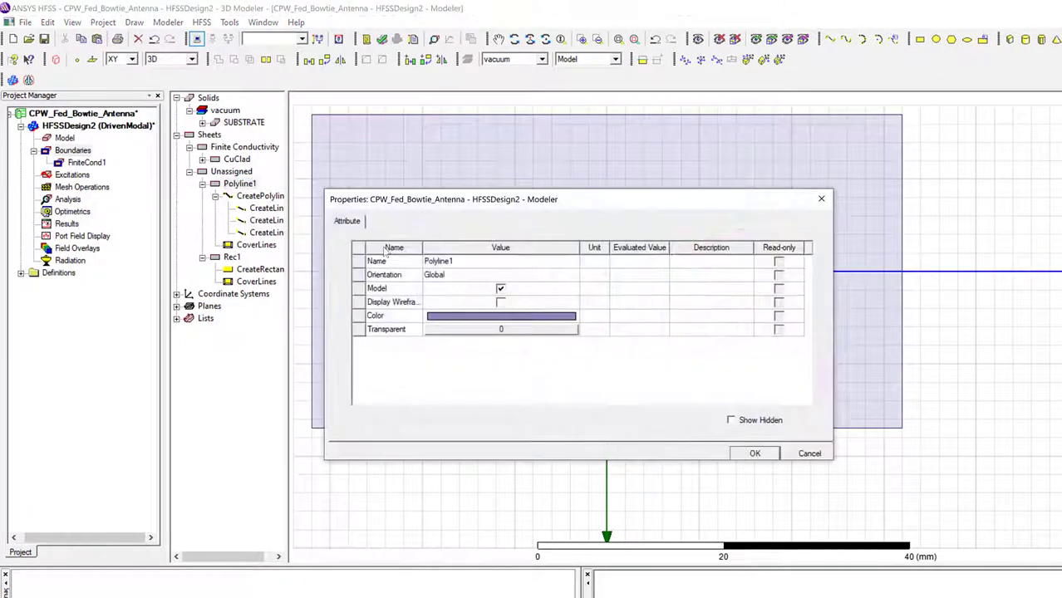
pyautogui.click(460, 262)
pyautogui.press('BackSpace')
pyautogui.press('BackSpace')
pyautogui.press('BackSpace')
pyautogui.press('BackSpace')
pyautogui.press('BackSpace')
pyautogui.press('BackSpace')
pyautogui.press('BackSpace')
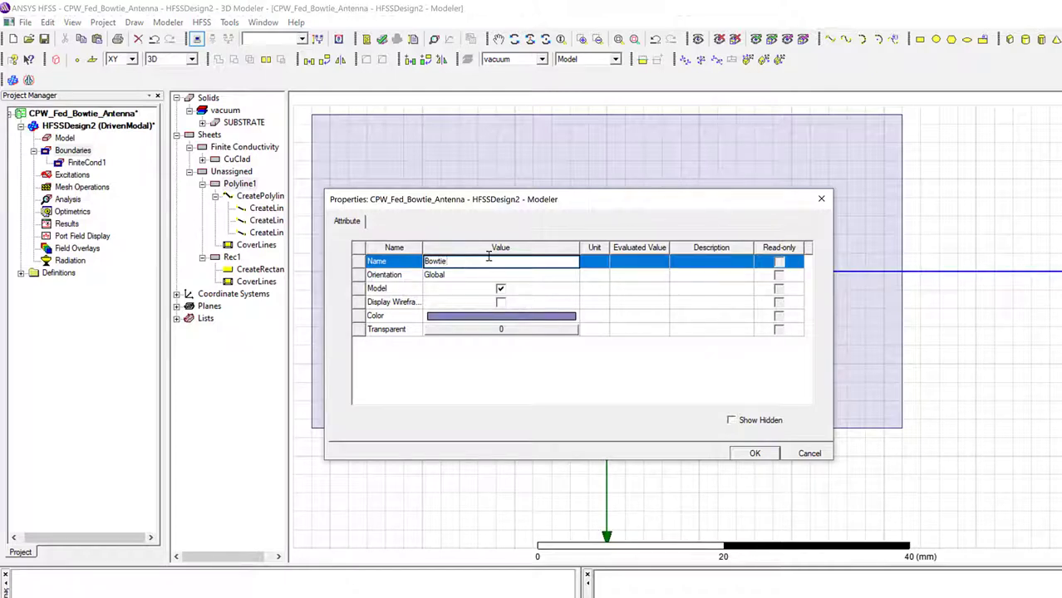
pyautogui.click(752, 454)
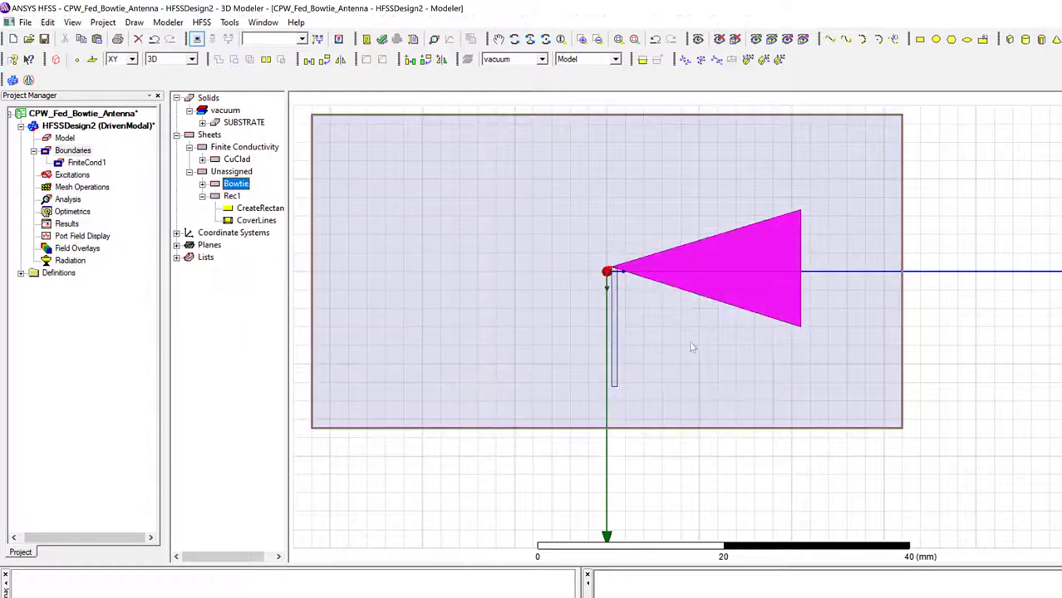
# Unite the Rec1 and Bowtie sheets into a single sheet, keeping Rec1 as the base object.
pyautogui.click(203, 196)
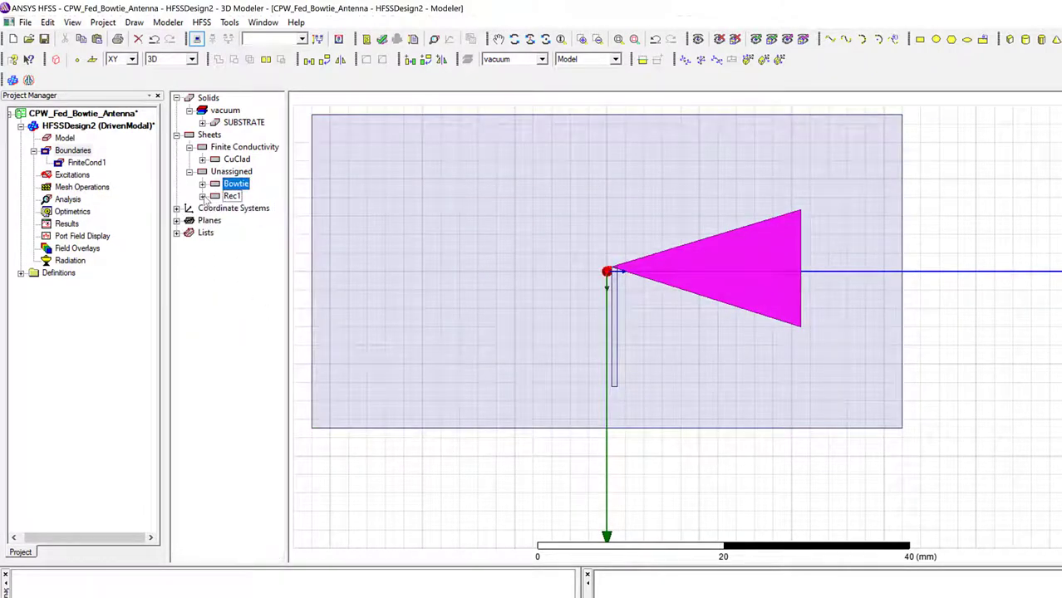
pyautogui.click(254, 380)
pyautogui.click(231, 196)
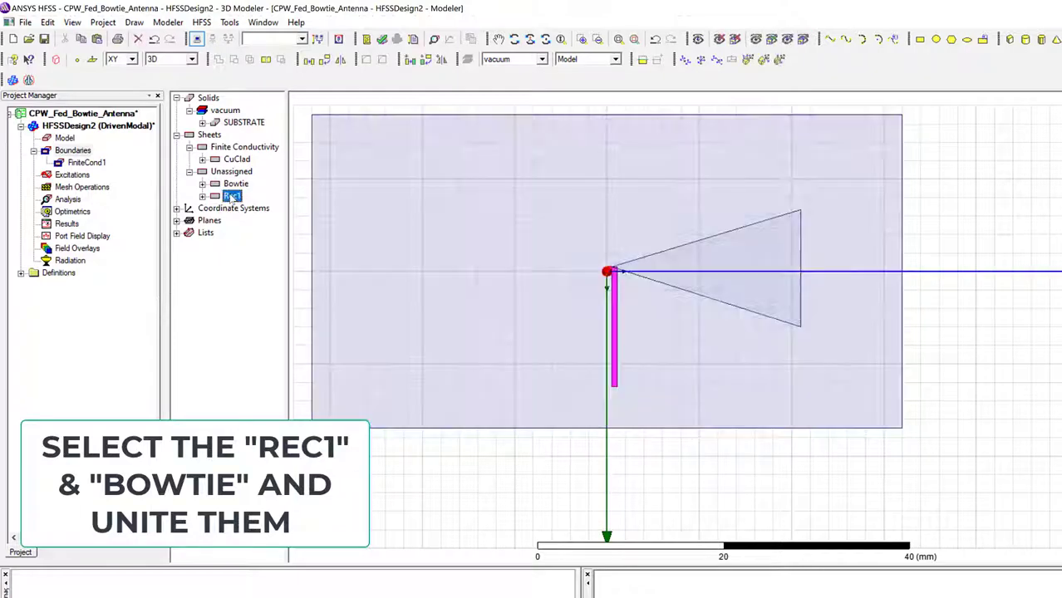
pyautogui.keyDown('ctrl'); pyautogui.click(235, 184); pyautogui.keyUp('ctrl')
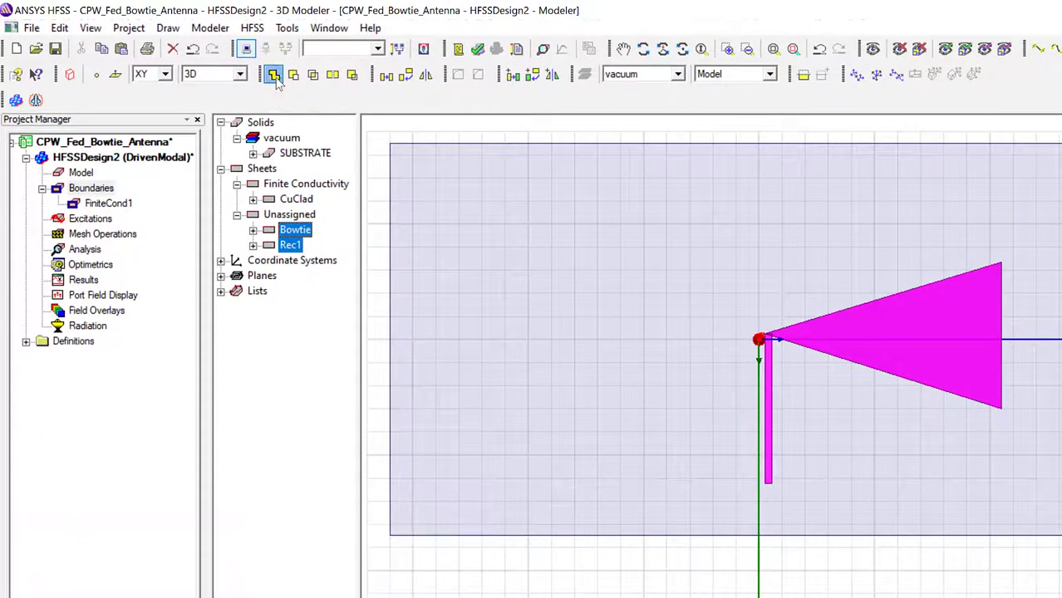
pyautogui.click(273, 76)
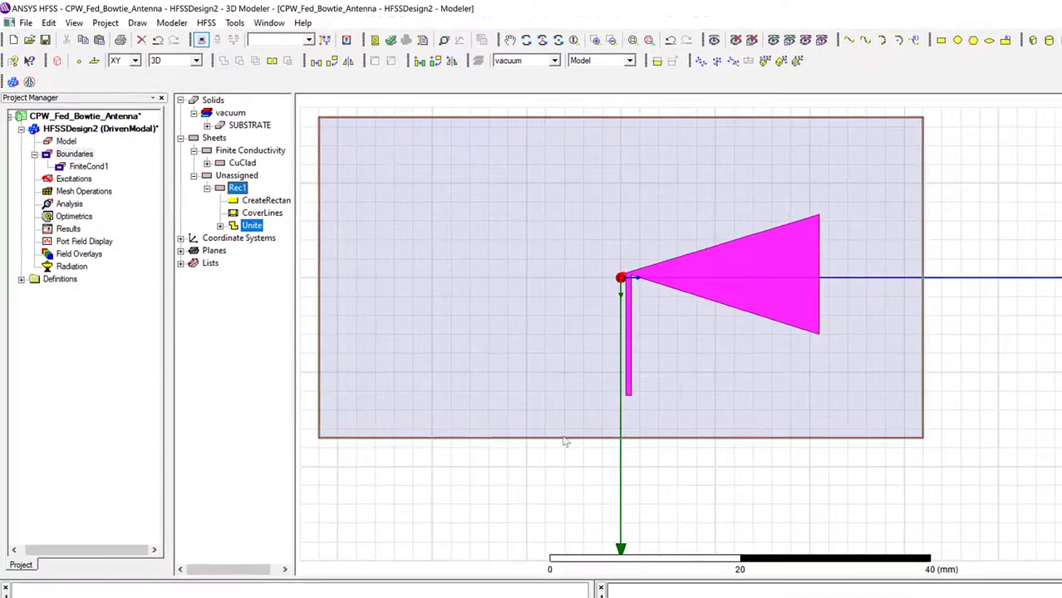
pyautogui.click(565, 533)
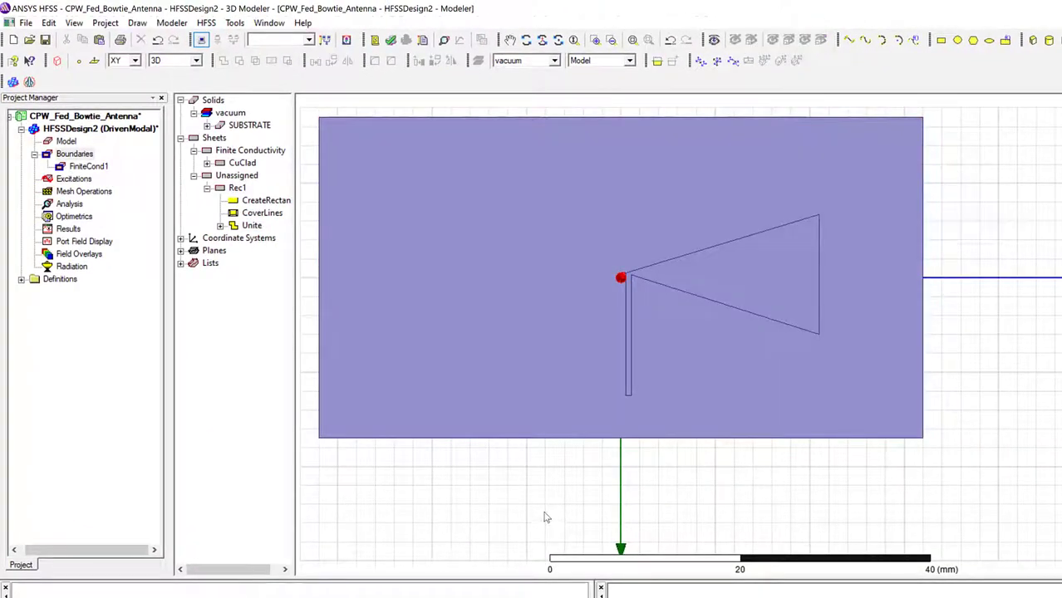
# Mirror-duplicate the united Rec1 sheet with base position 0, 0, 0 and the mirror normal along negative Y.
pyautogui.click(701, 296)
pyautogui.rightClick(704, 293)
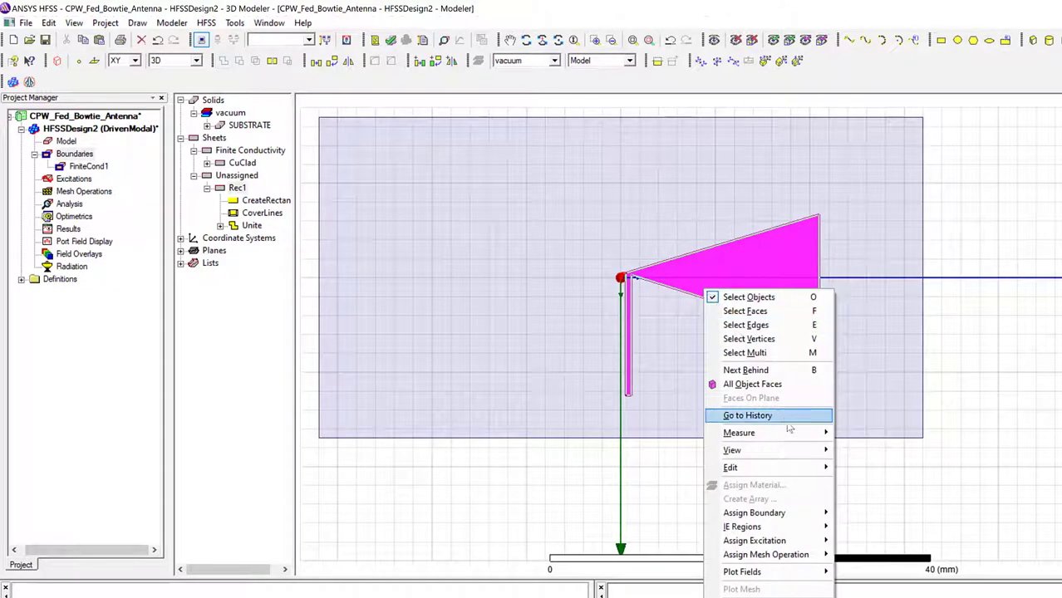
pyautogui.moveTo(828, 470)
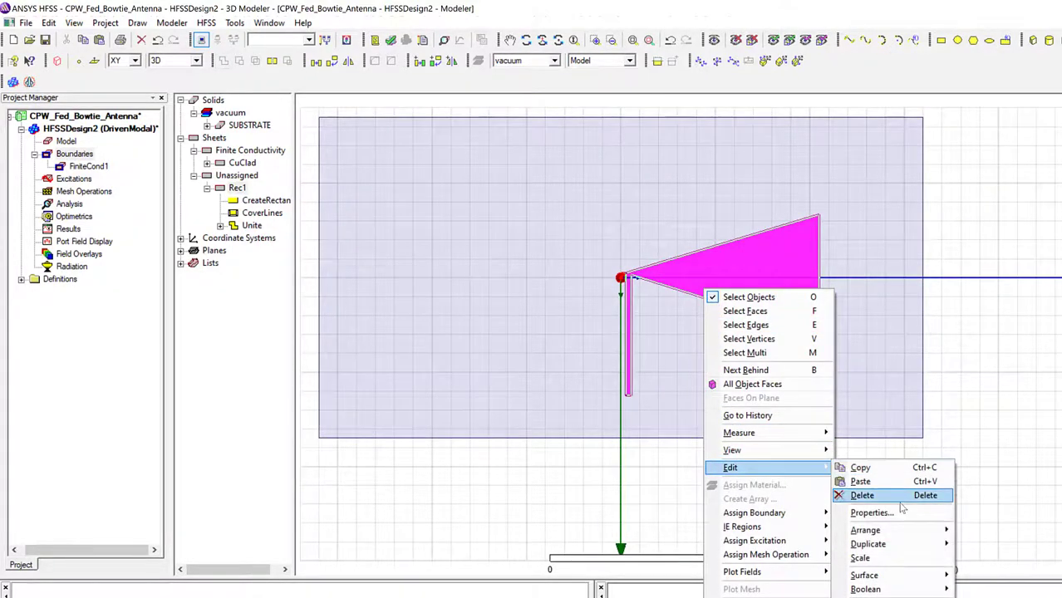
pyautogui.moveTo(930, 530)
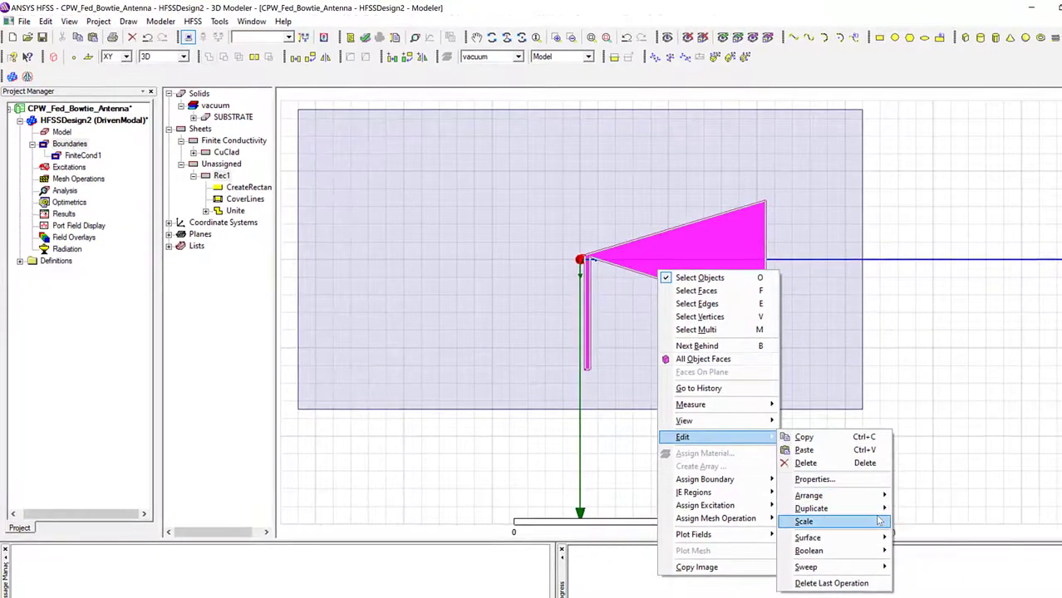
pyautogui.moveTo(876, 518)
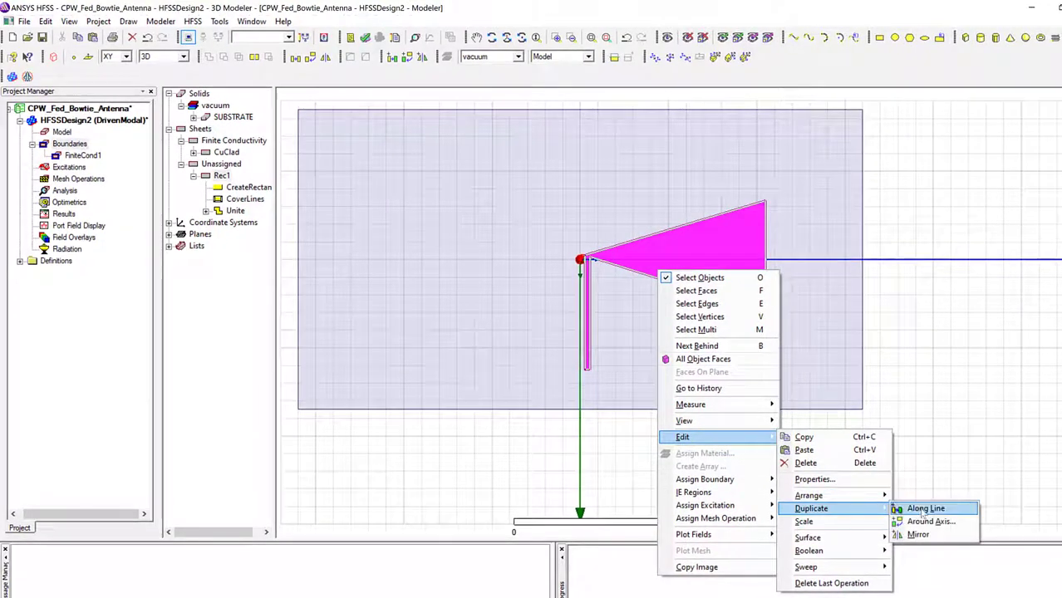
pyautogui.click(915, 534)
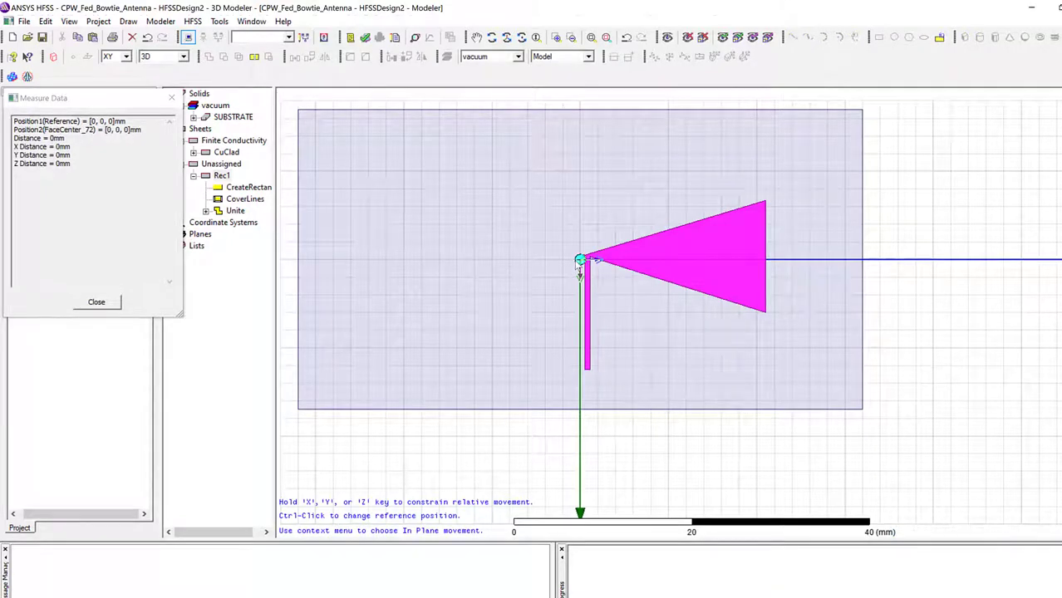
pyautogui.click(580, 260)
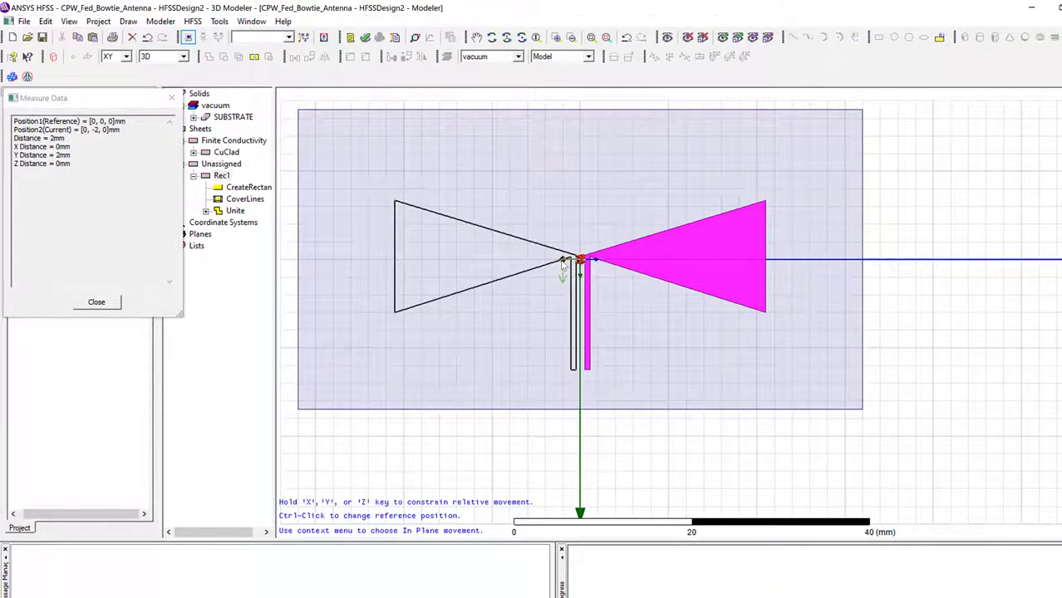
pyautogui.click(563, 273)
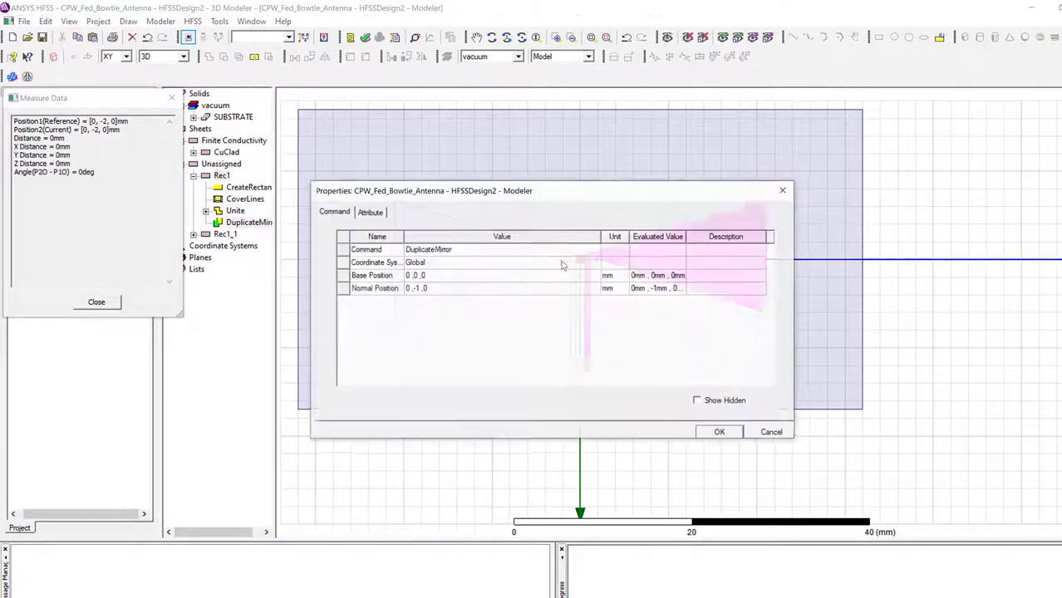
pyautogui.click(720, 433)
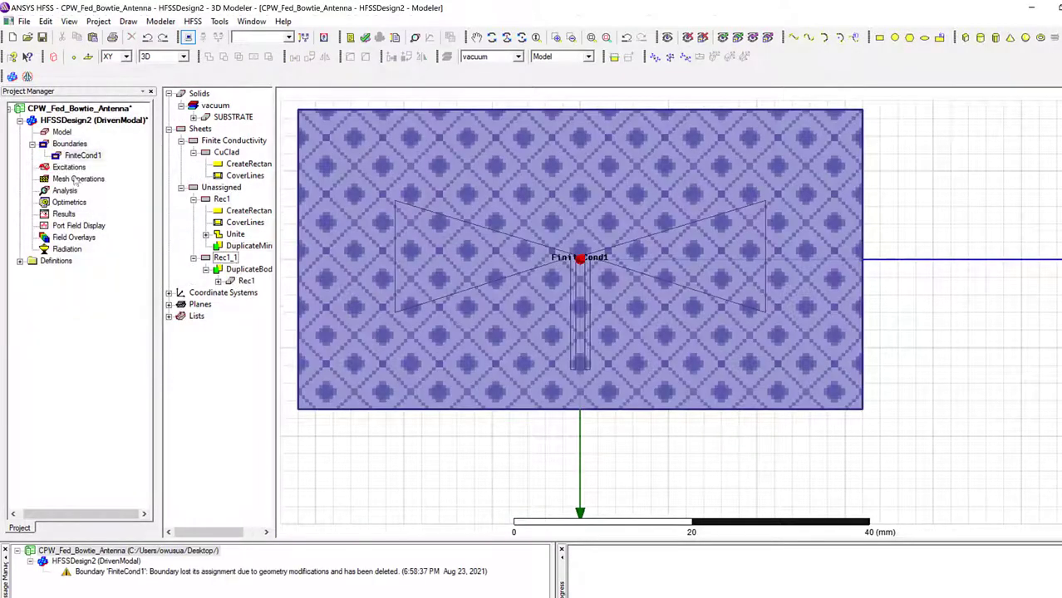
pyautogui.click(69, 144)
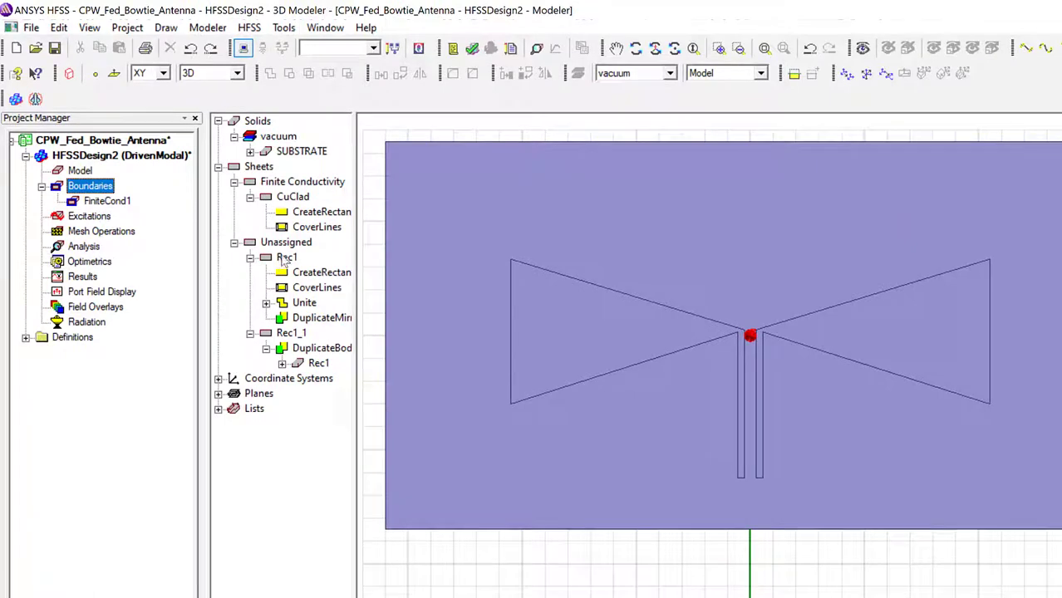
# Subtract the Rec1 and Rec1_1 sheets from CuClad without cloning the tool objects.
pyautogui.click(292, 198)
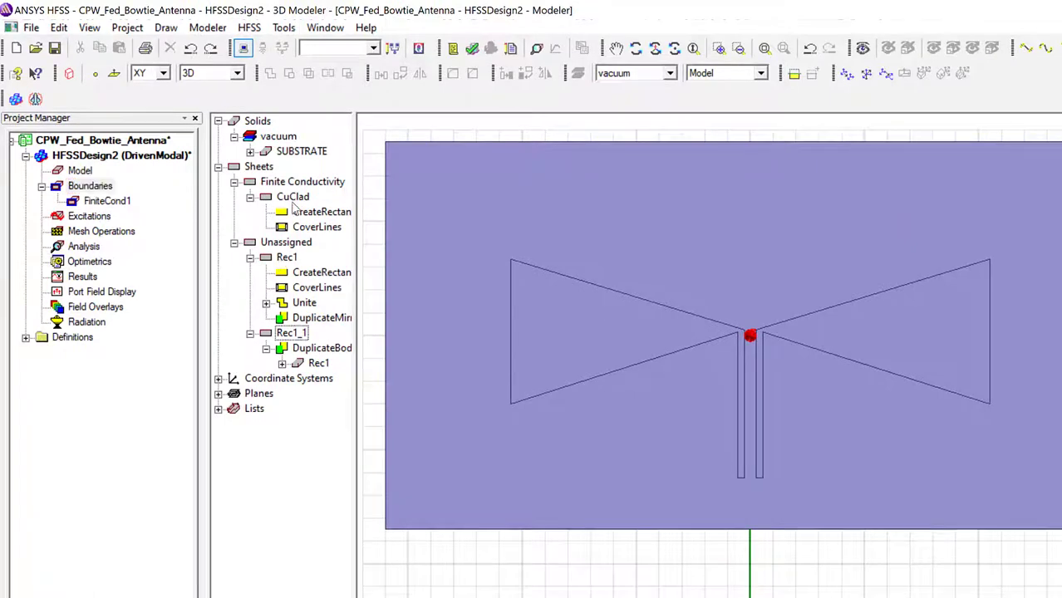
pyautogui.keyDown('ctrl'); pyautogui.click(287, 258); pyautogui.keyUp('ctrl')
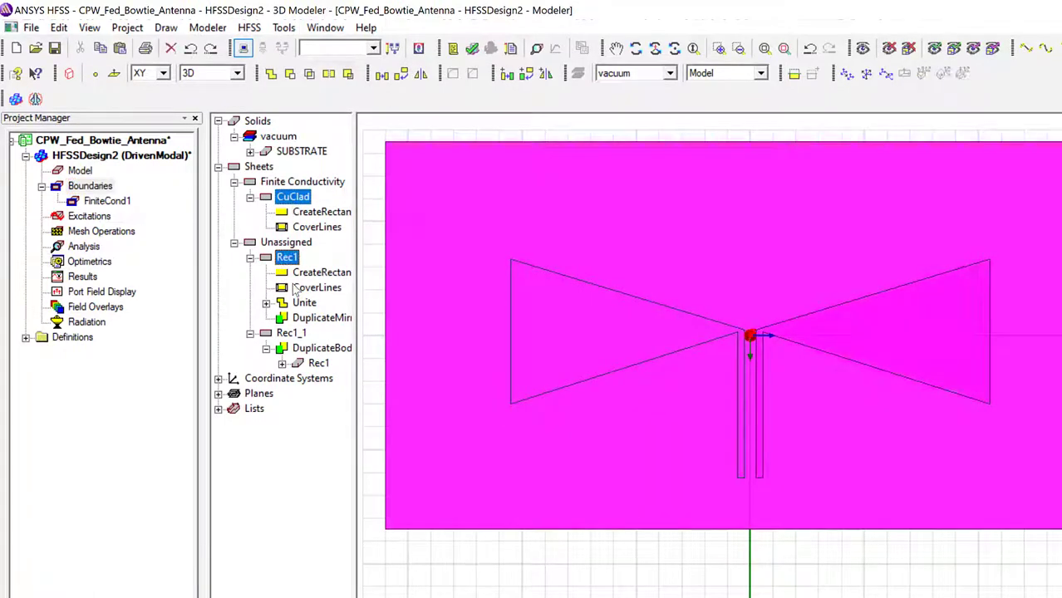
pyautogui.keyDown('ctrl'); pyautogui.click(291, 332); pyautogui.keyUp('ctrl')
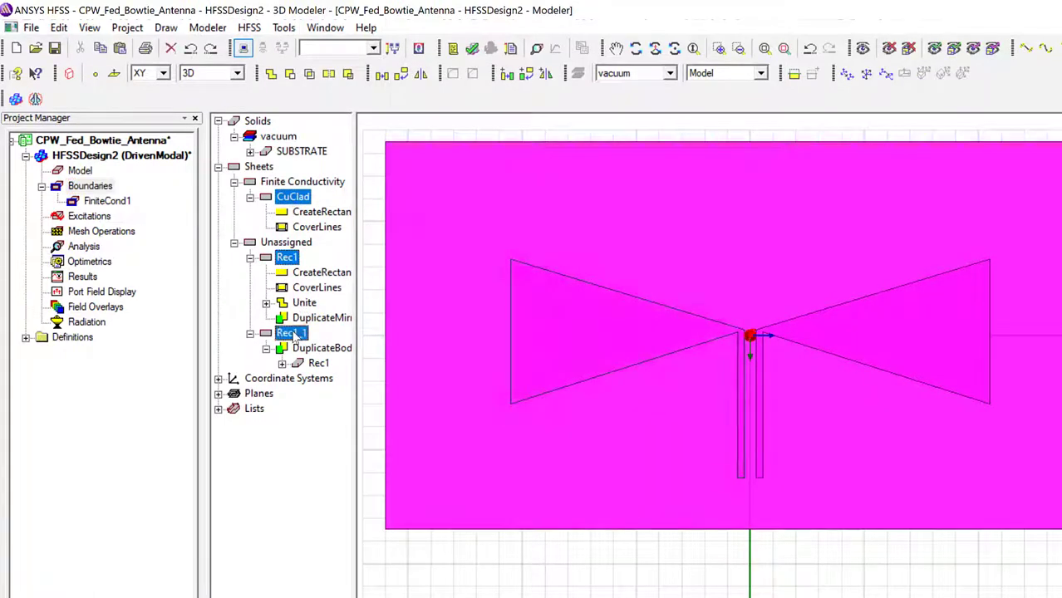
pyautogui.click(289, 73)
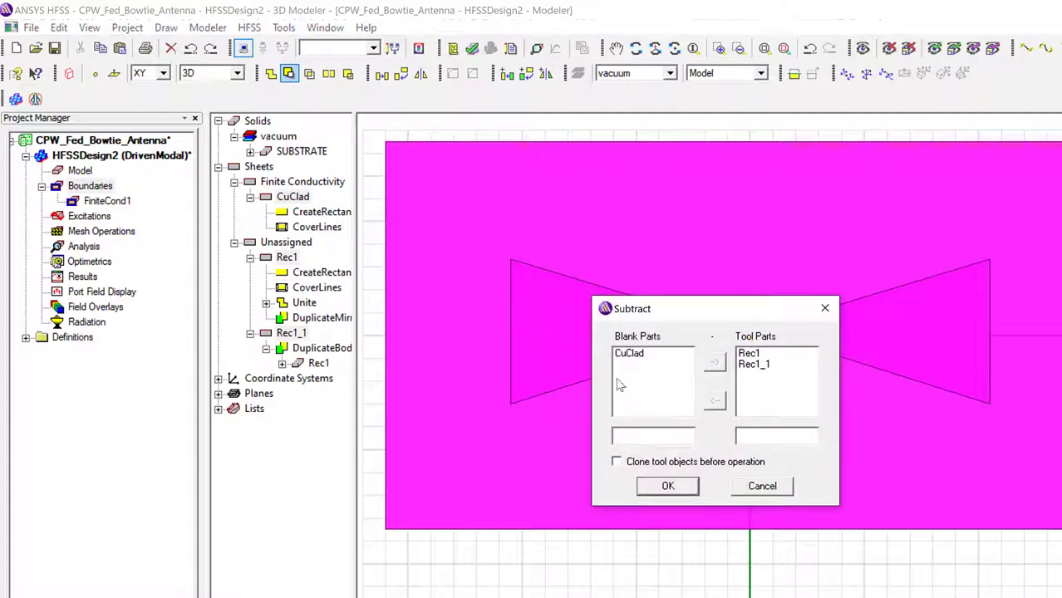
pyautogui.click(645, 355)
pyautogui.click(750, 354)
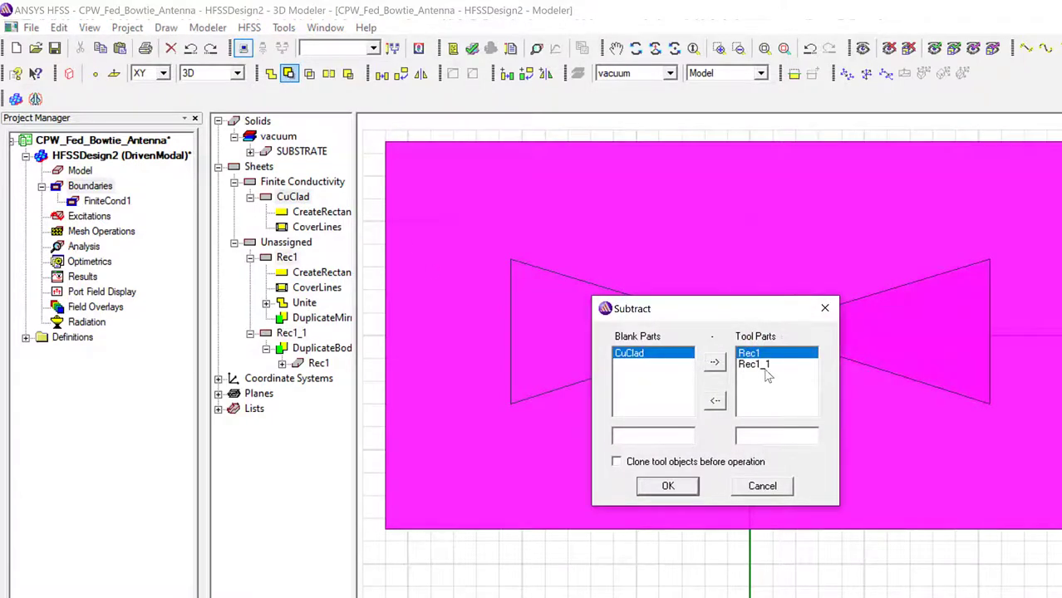
pyautogui.keyDown('ctrl'); pyautogui.click(754, 365); pyautogui.keyUp('ctrl')
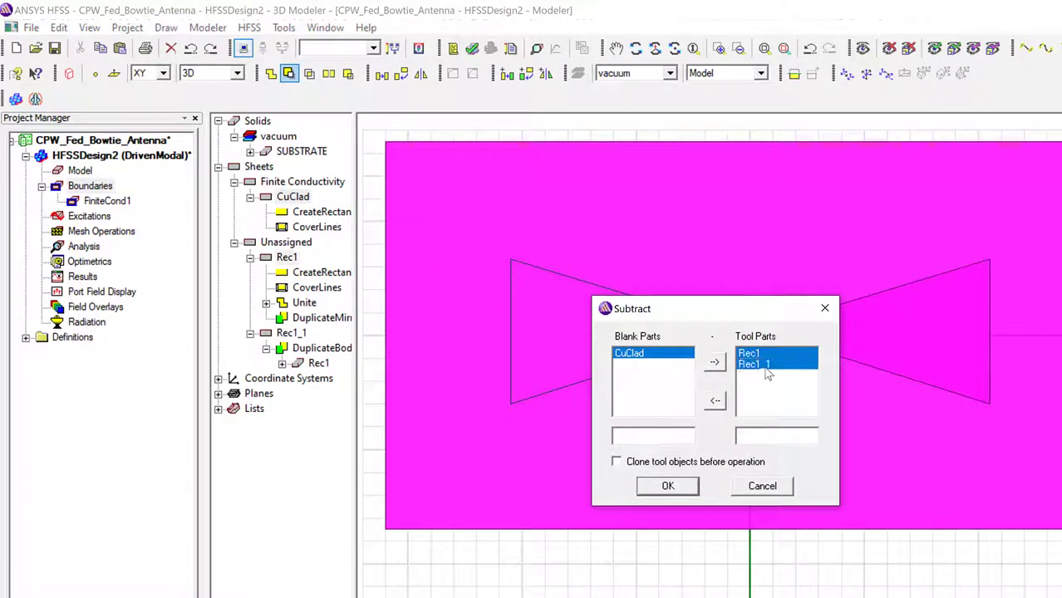
pyautogui.click(668, 486)
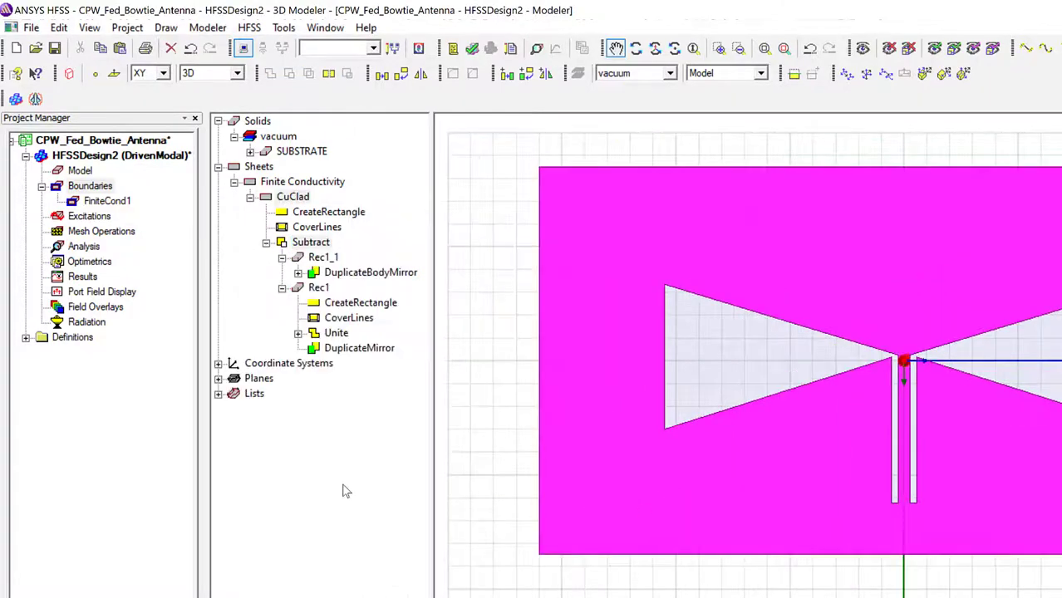
# Assign a length-based mesh operation on the CuClad sheet with a maximum element length of 3 mm.
pyautogui.click(249, 27)
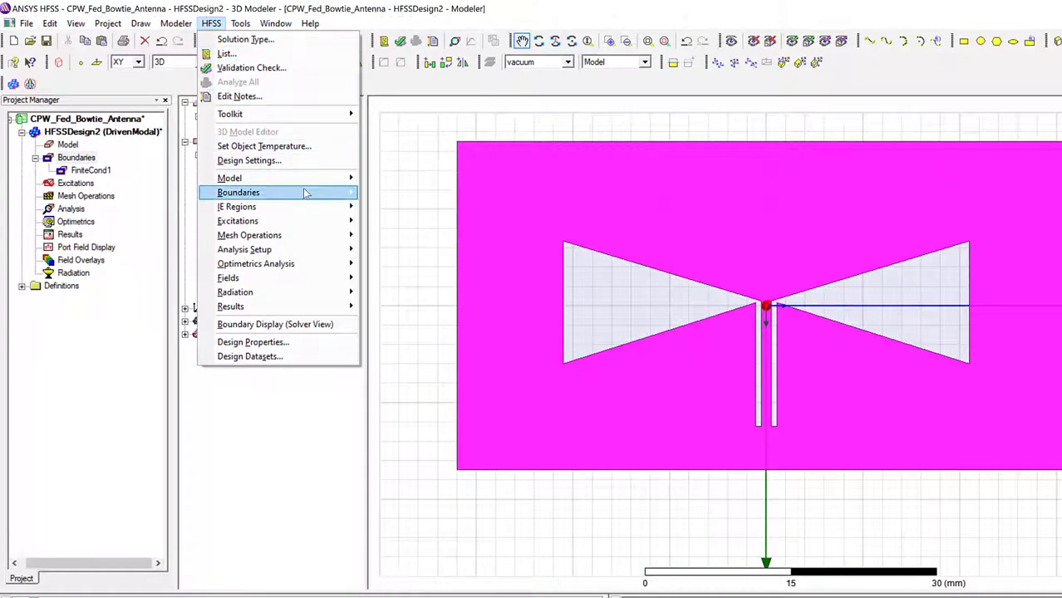
pyautogui.moveTo(330, 237)
pyautogui.moveTo(415, 236)
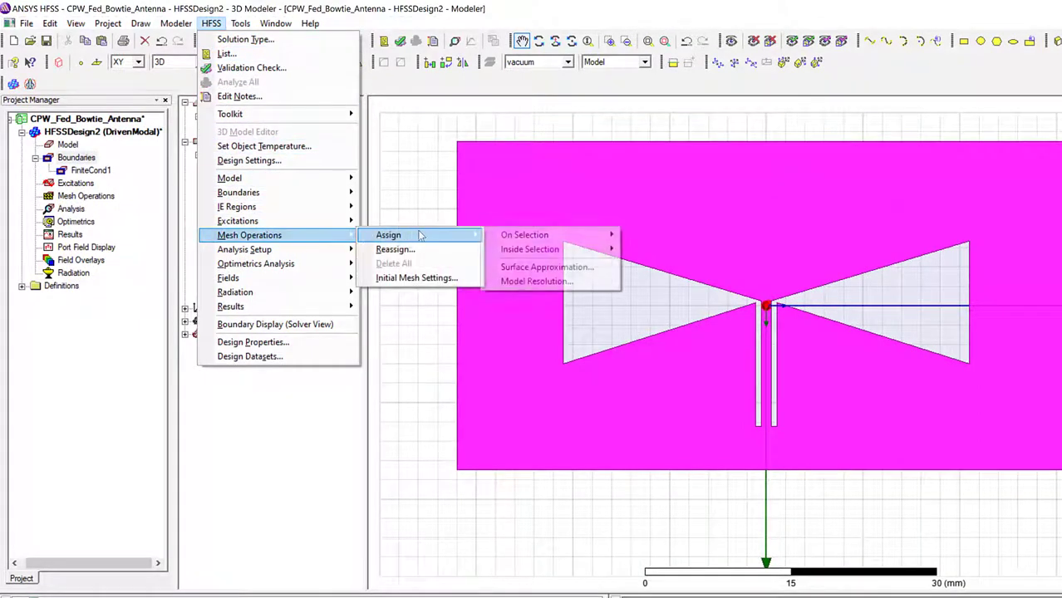
pyautogui.moveTo(513, 241)
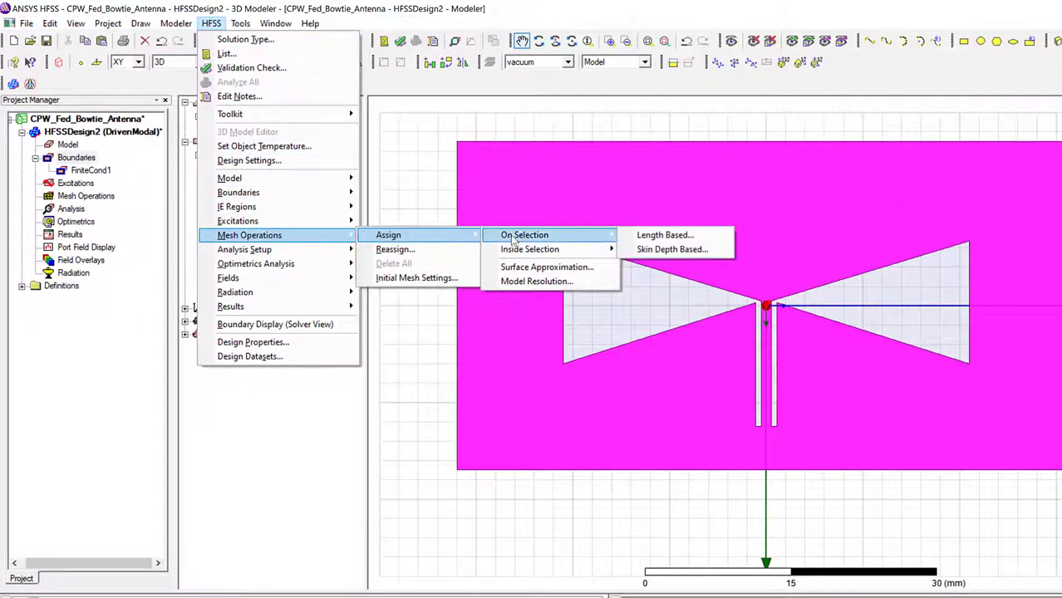
pyautogui.click(640, 232)
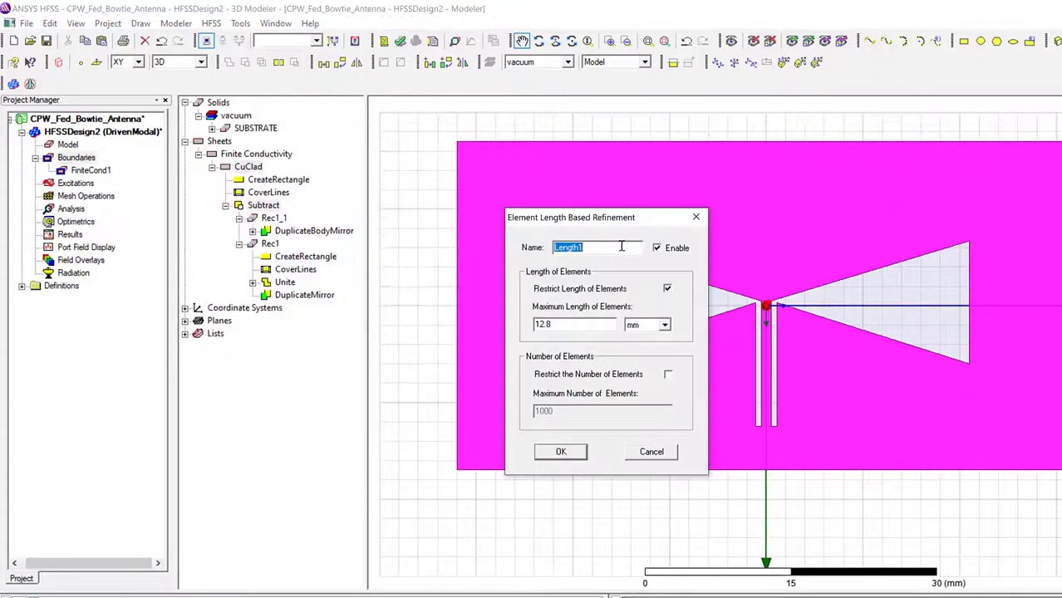
pyautogui.click(573, 323)
pyautogui.press('BackSpace')
pyautogui.write('3')
pyautogui.click(561, 451)
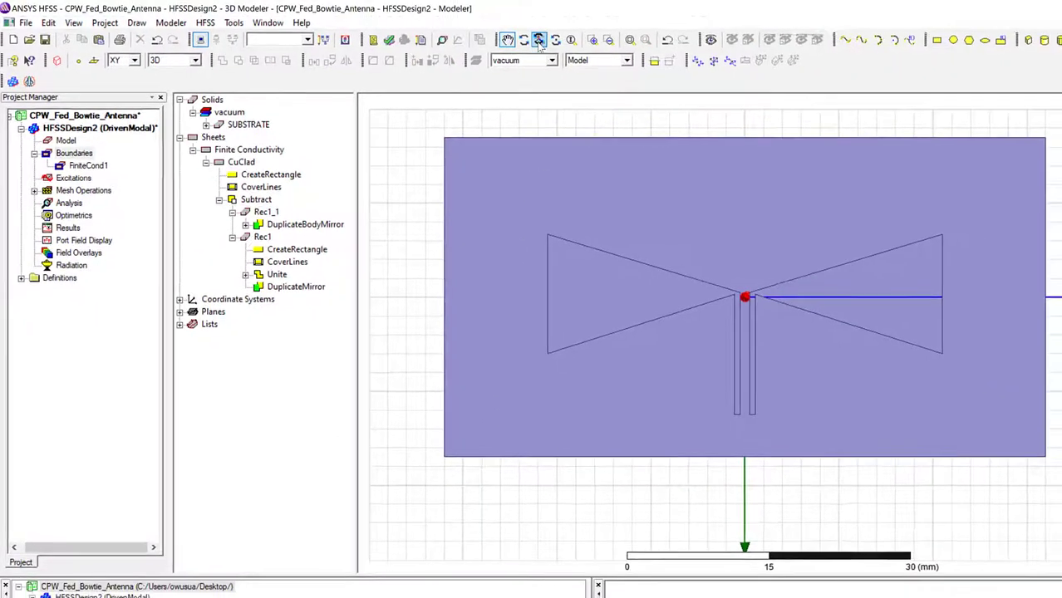
# Draw a rectangular sheet between the outer ends of the two feed slots, from 11, -0.5, 0 to 12.5, 0.5, 0 mm.
pyautogui.click(538, 40)
pyautogui.moveTo(502, 335); pyautogui.dragTo(717, 432)
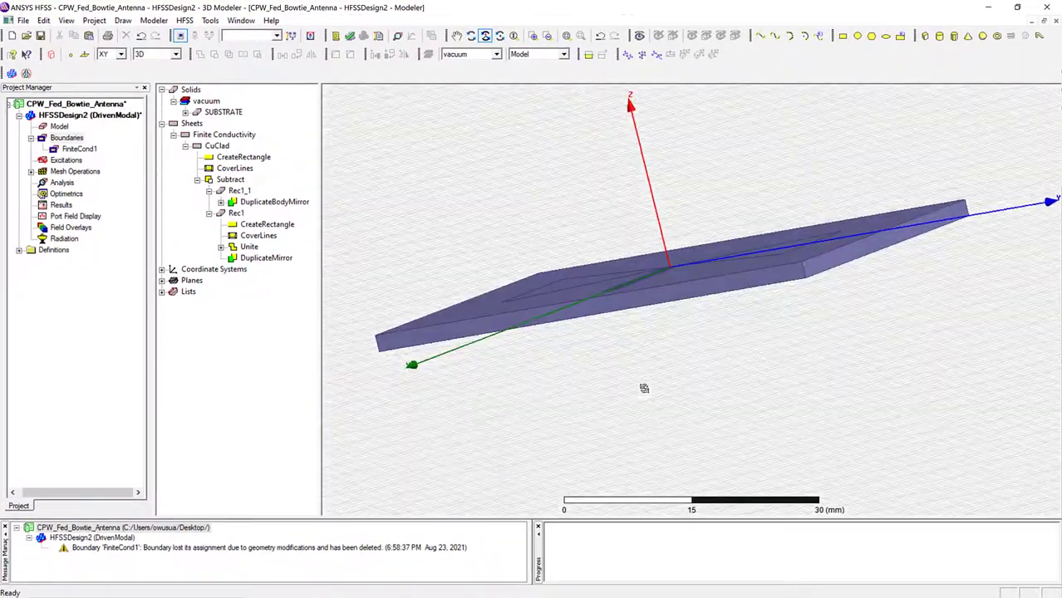
pyautogui.moveTo(644, 388); pyautogui.dragTo(600, 381)
pyautogui.scroll(3, 601, 383)
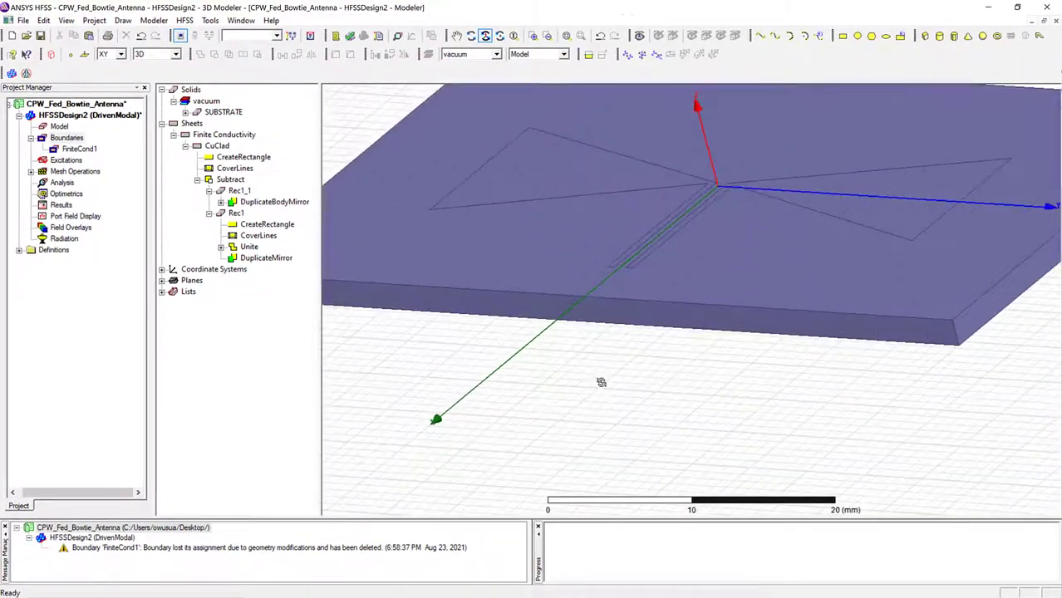
pyautogui.moveTo(669, 278); pyautogui.dragTo(664, 307)
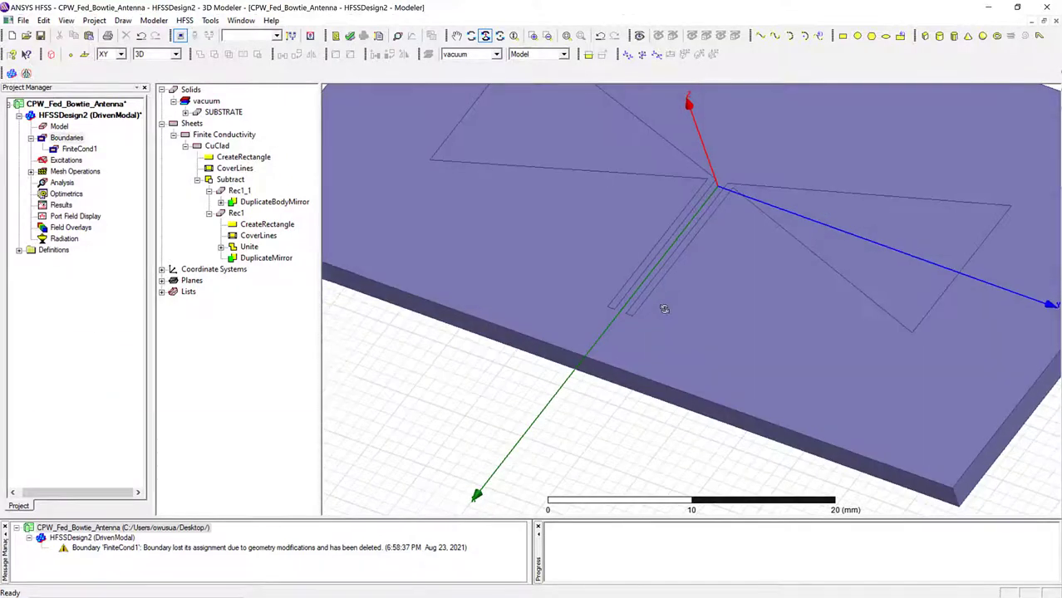
pyautogui.scroll(4, 656, 309)
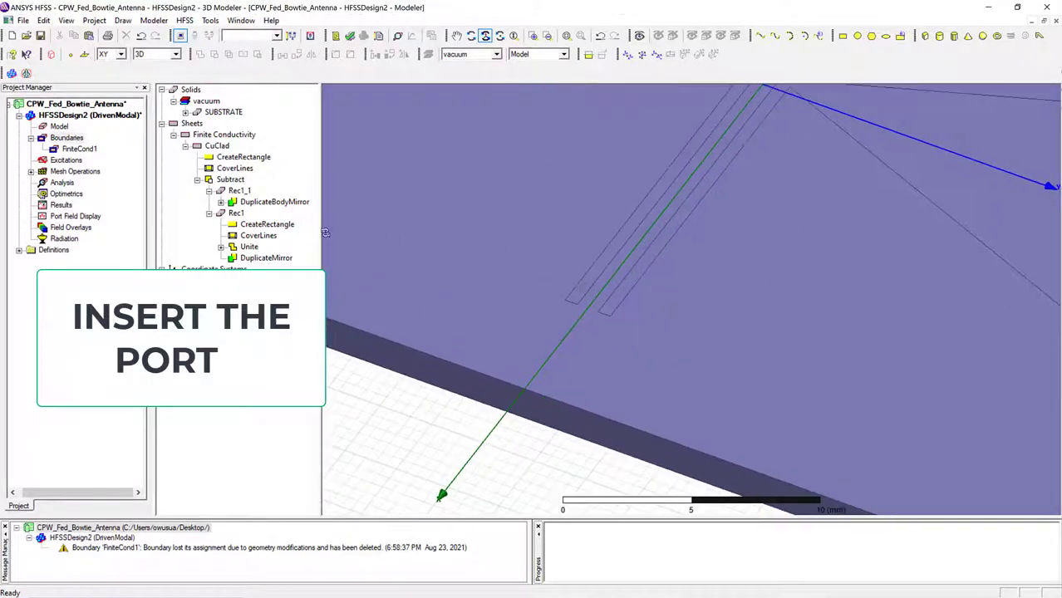
pyautogui.click(267, 225)
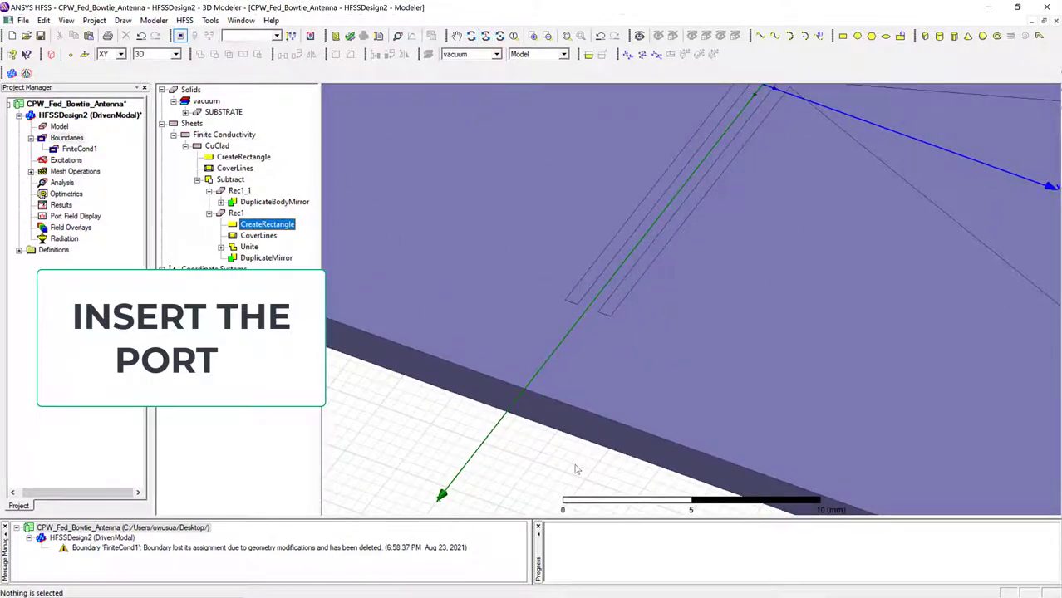
pyautogui.click(842, 36)
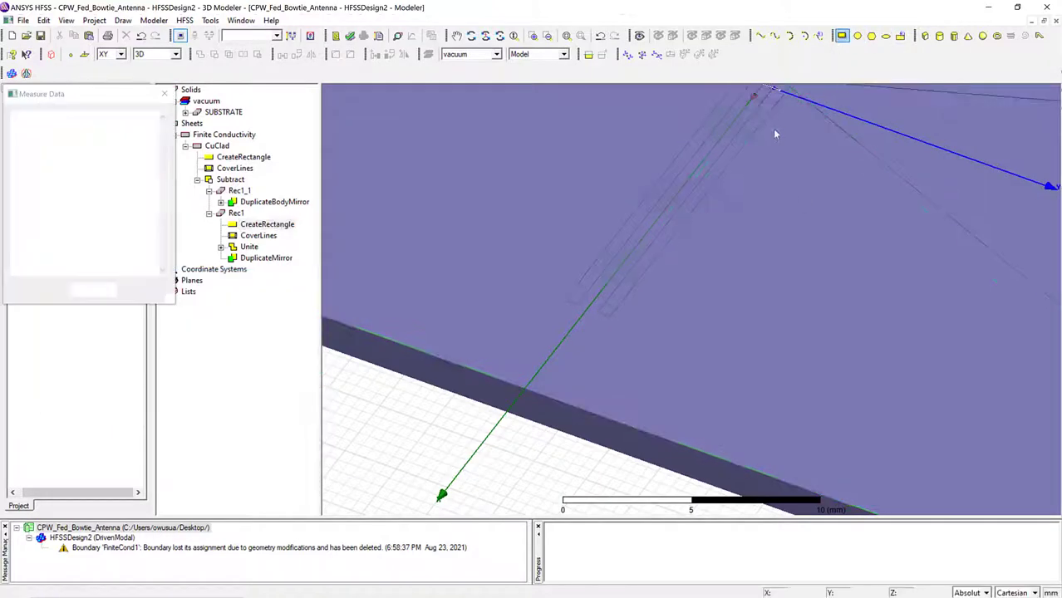
pyautogui.click(599, 276)
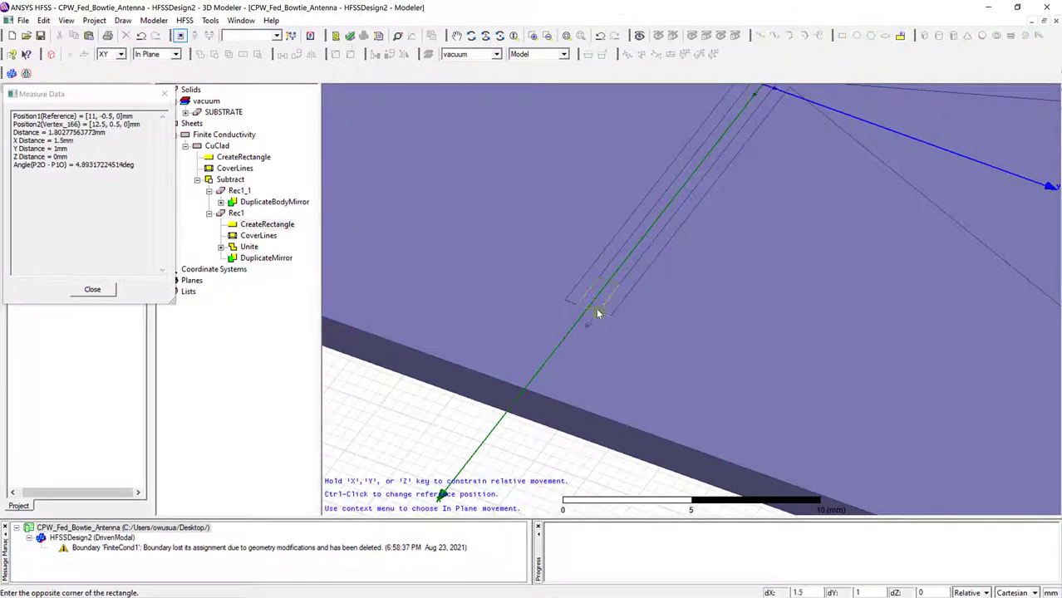
pyautogui.click(596, 308)
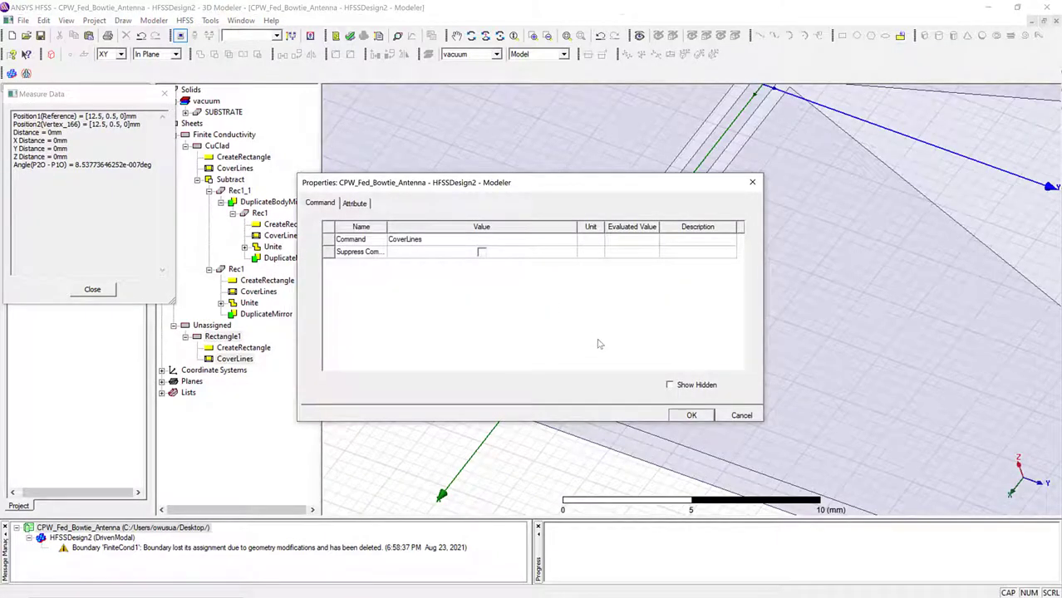
pyautogui.click(691, 415)
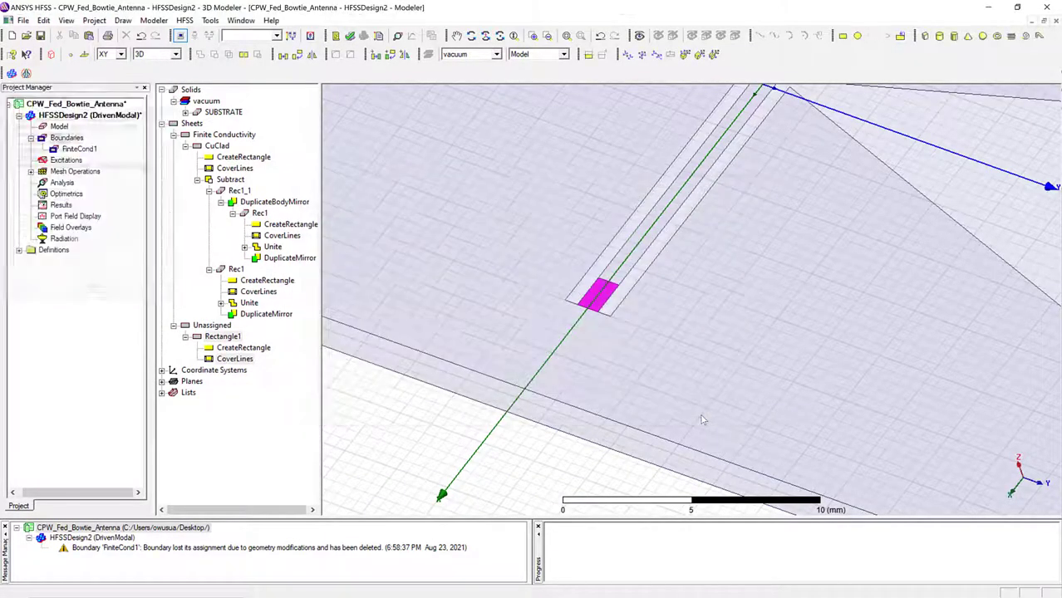
# Rename the new sheet Rectangle1 as P1.
pyautogui.doubleClick(226, 341)
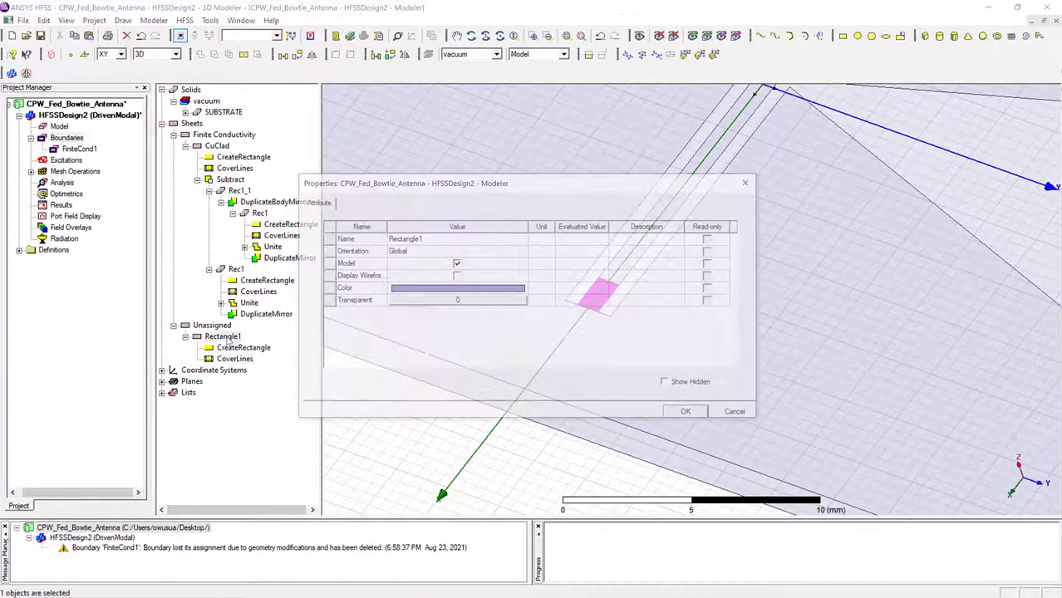
pyautogui.click(452, 239)
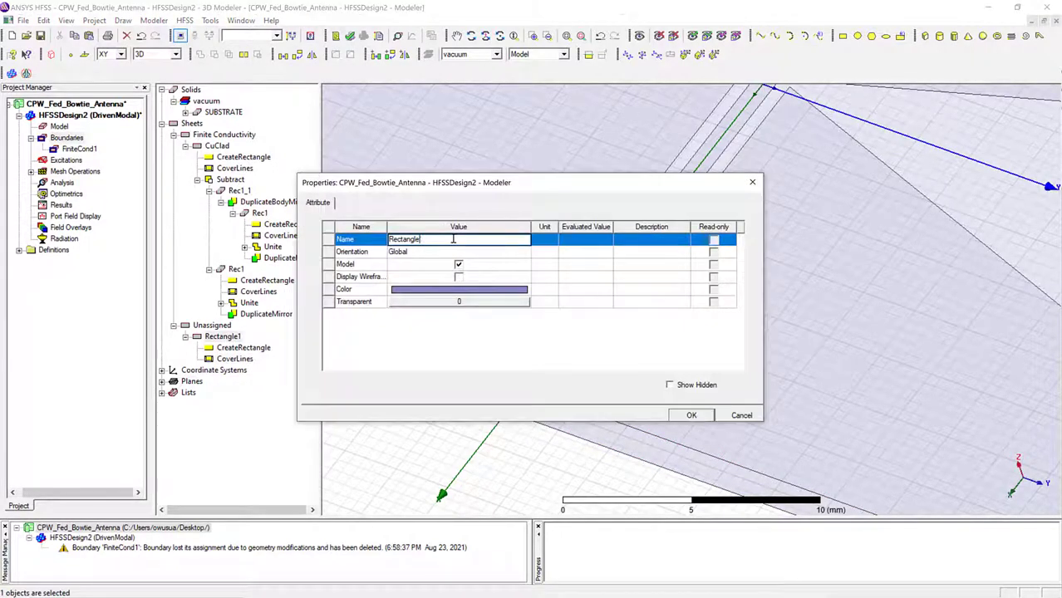
pyautogui.press('BackSpace')
pyautogui.press('BackSpace')
pyautogui.press('BackSpace')
pyautogui.press('BackSpace')
pyautogui.press('BackSpace')
pyautogui.press('BackSpace')
pyautogui.press('BackSpace')
pyautogui.press('BackSpace')
pyautogui.click(692, 416)
# Set P1's rectangle position to 12.5, -0.5, 0 mm and its XSize to -1 mm.
pyautogui.click(246, 348)
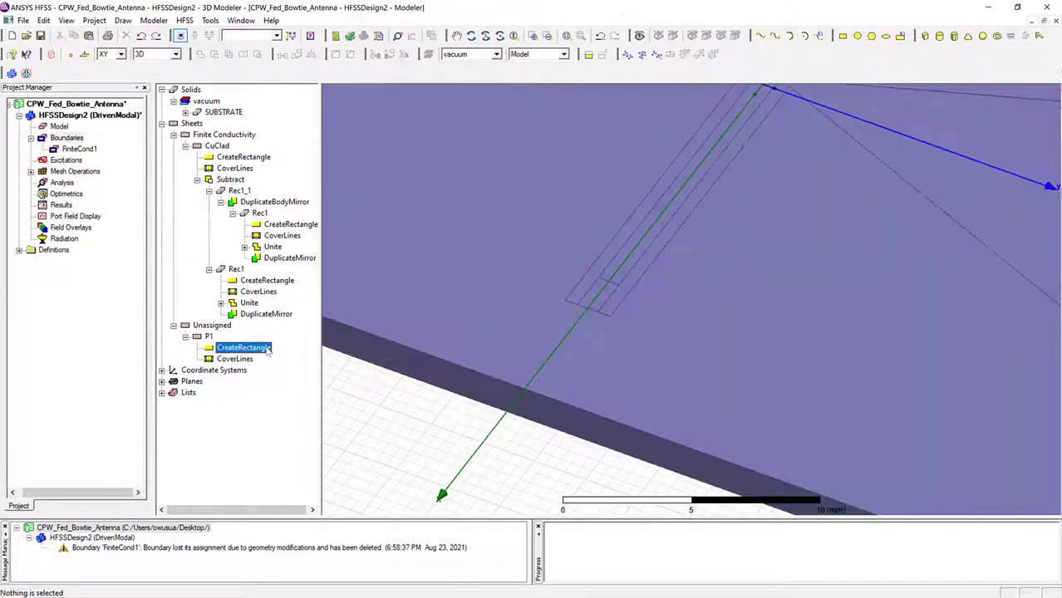
pyautogui.doubleClick(268, 350)
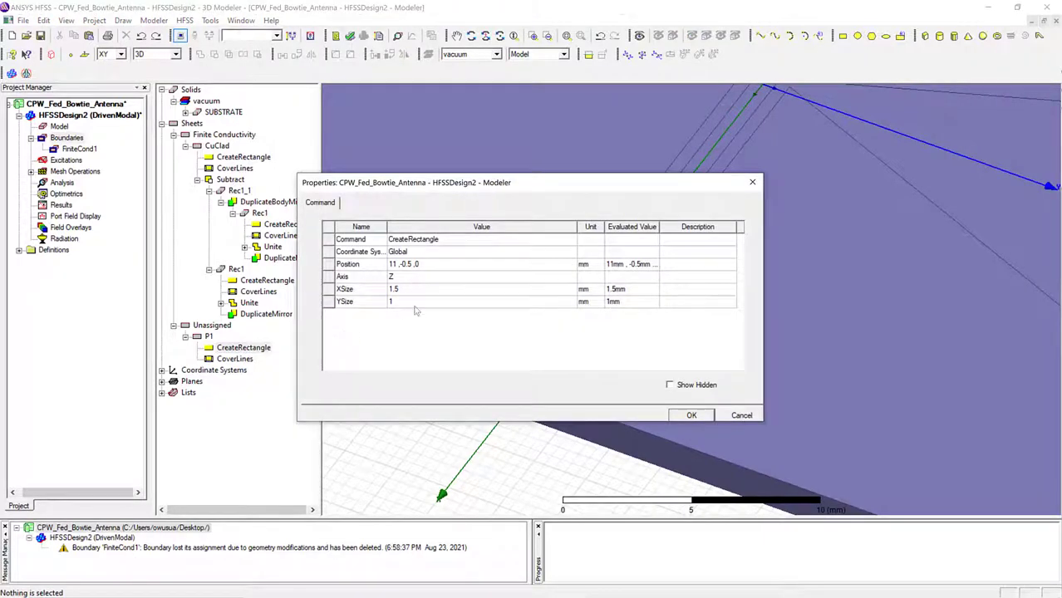
pyautogui.click(397, 264)
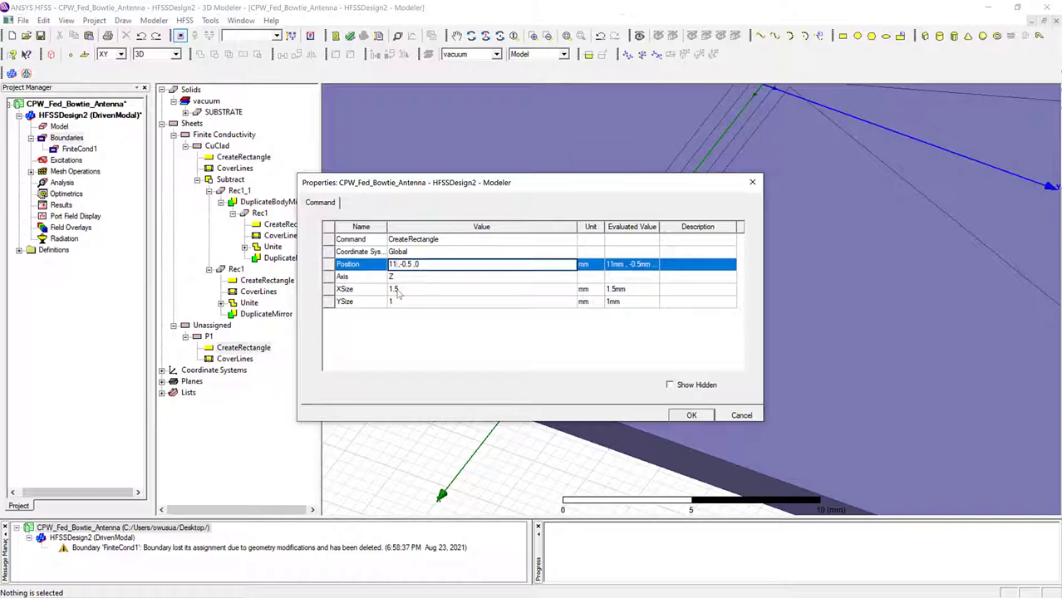
pyautogui.write('.5')
pyautogui.click(402, 289)
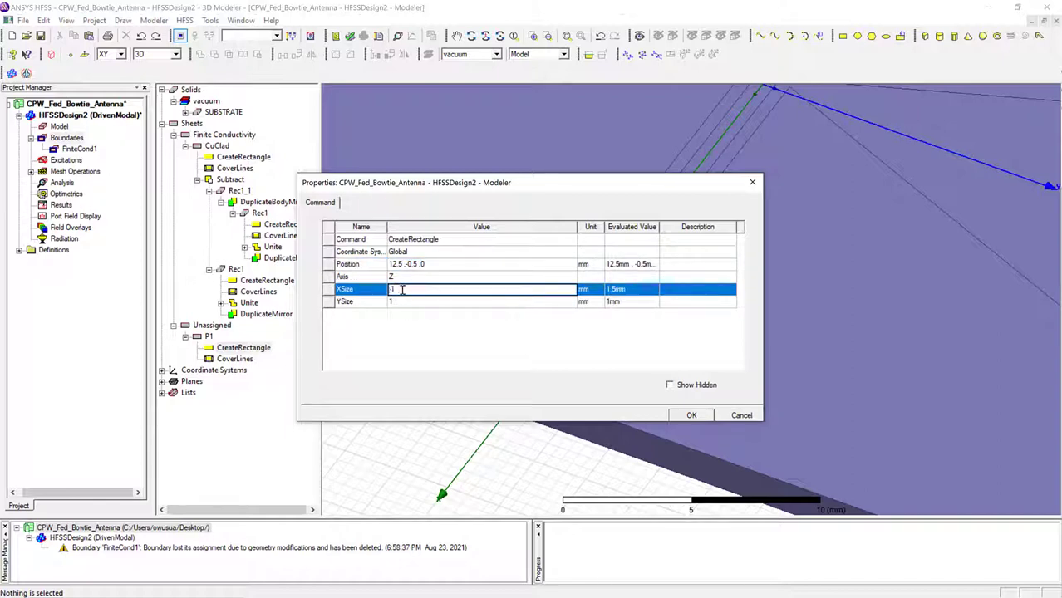
pyautogui.click(691, 415)
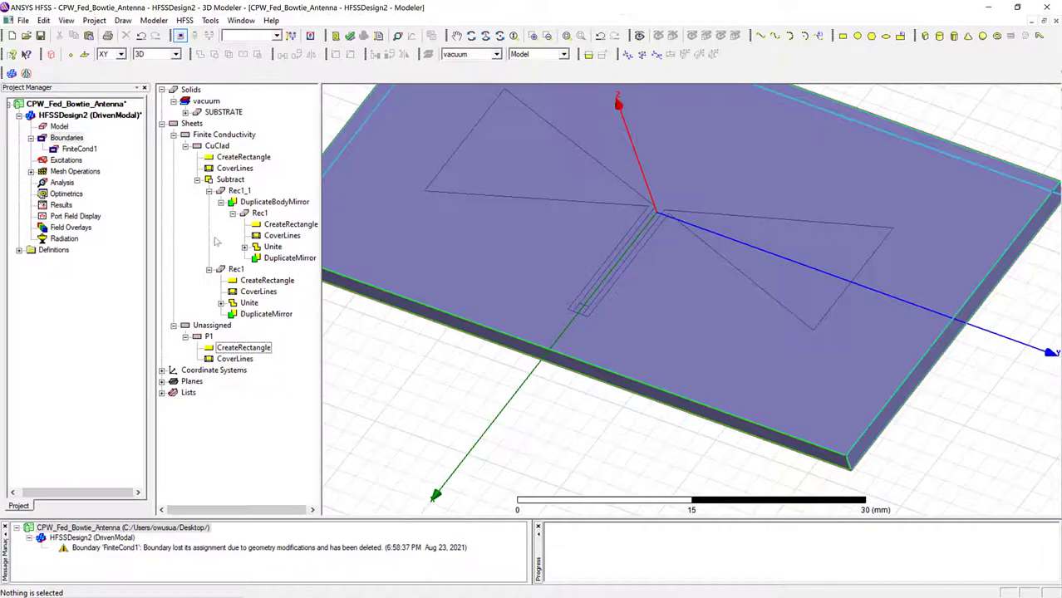
# Start a lumped port excitation on the P1 sheet with 50 ohm resistance and 0 ohm reactance.
pyautogui.rightClick(392, 366)
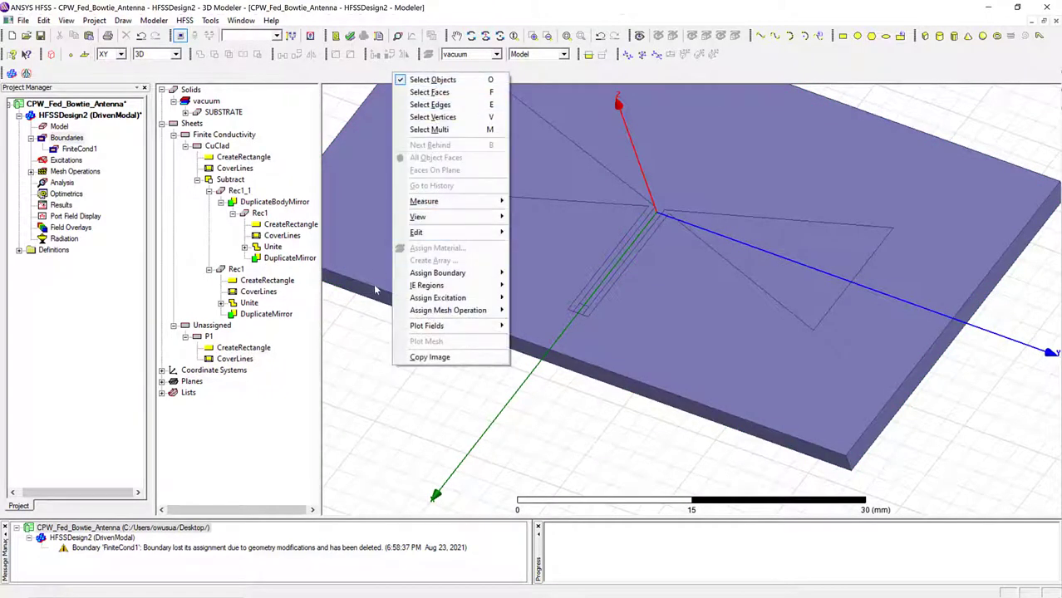
pyautogui.click(337, 348)
pyautogui.click(212, 326)
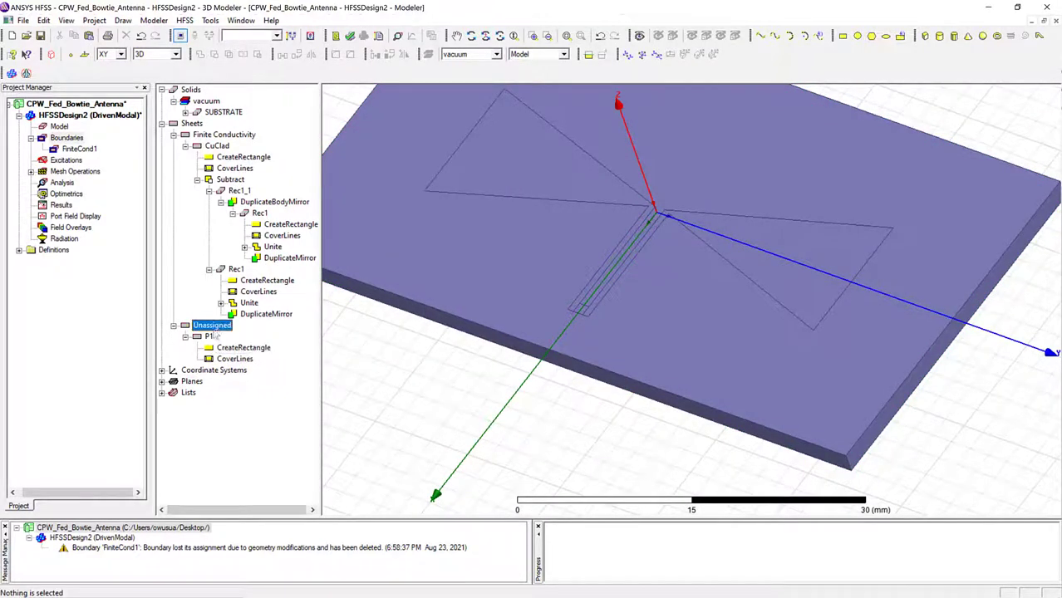
pyautogui.click(206, 336)
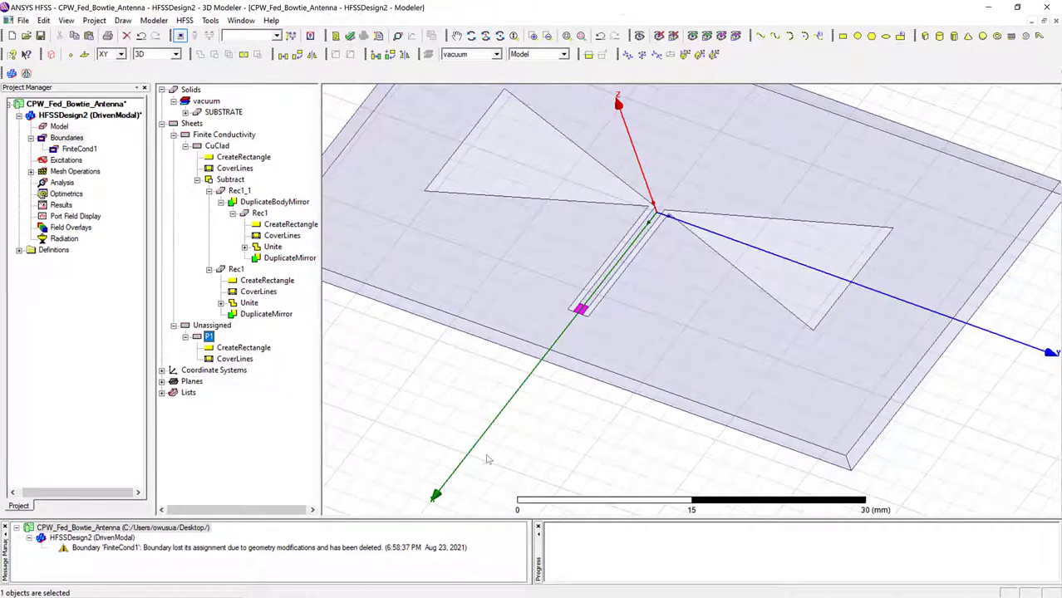
pyautogui.scroll(3, 548, 160)
pyautogui.click(456, 35)
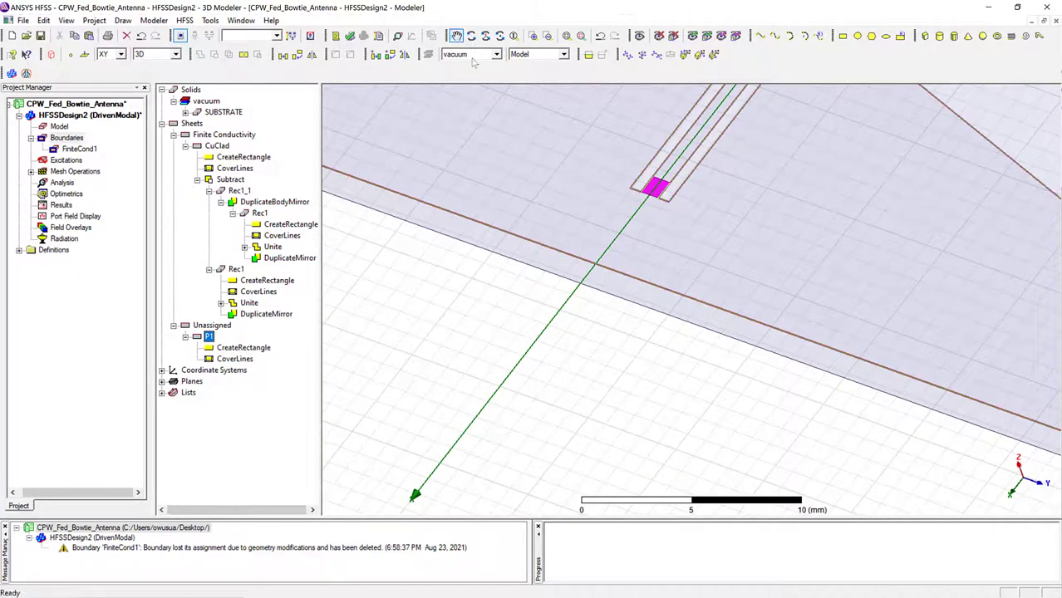
pyautogui.moveTo(744, 177); pyautogui.dragTo(726, 360)
pyautogui.scroll(2, 719, 361)
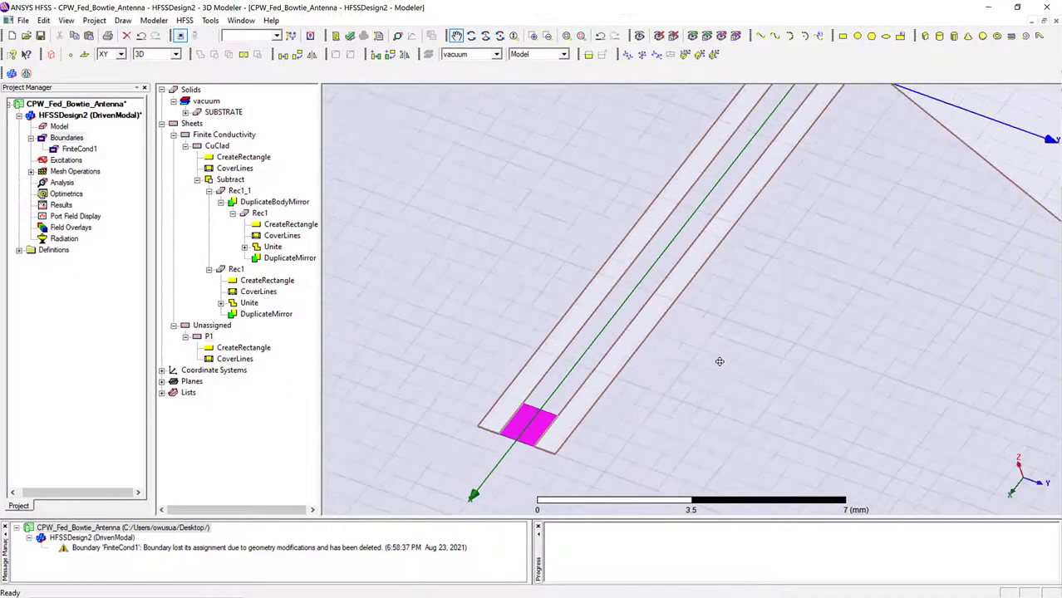
pyautogui.scroll(2, 403, 334)
pyautogui.scroll(1, 498, 261)
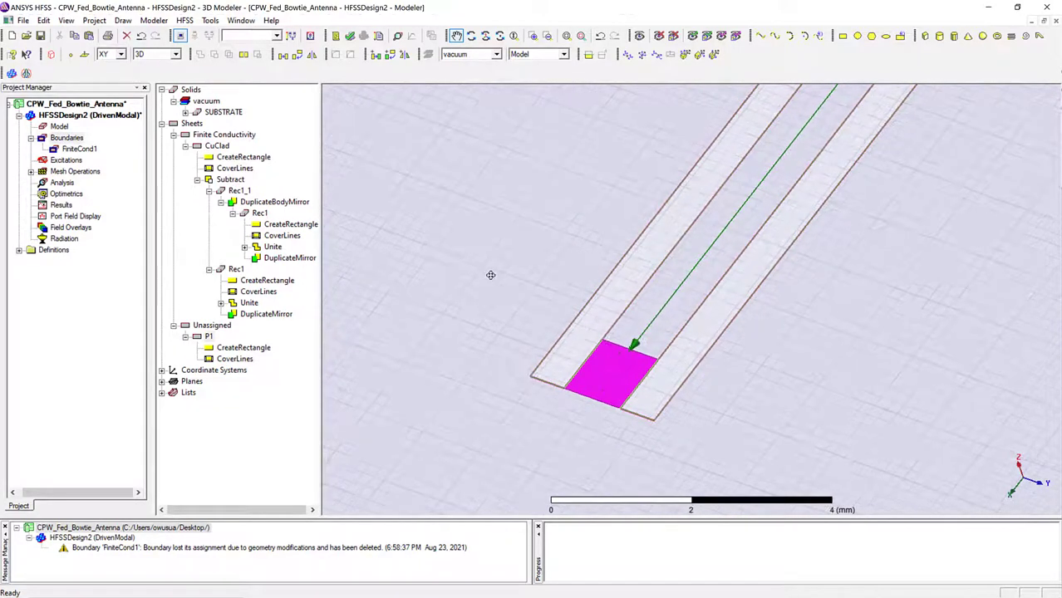
pyautogui.scroll(1, 491, 272)
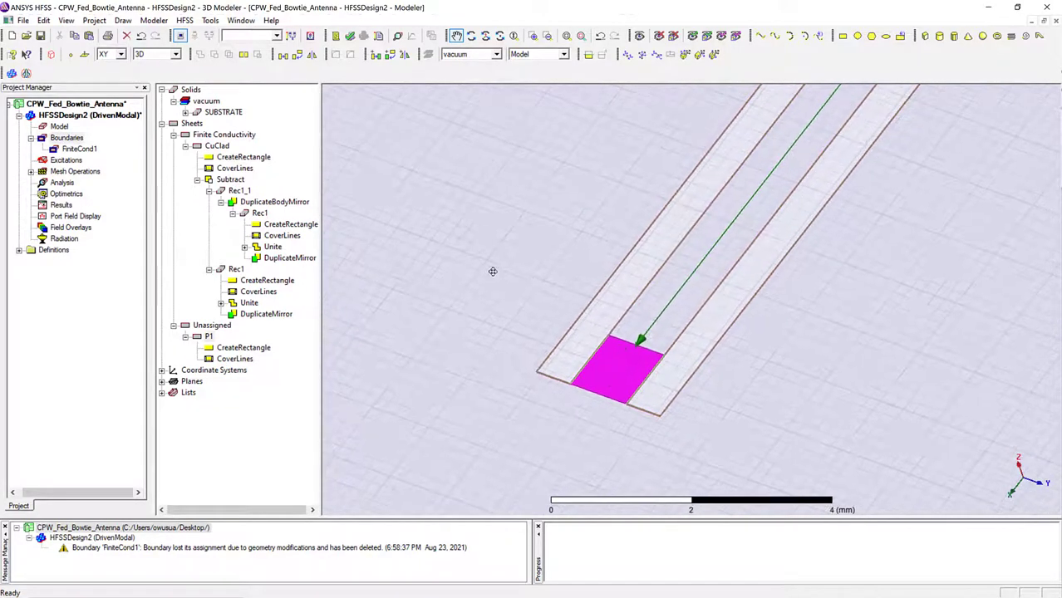
pyautogui.rightClick(214, 338)
pyautogui.moveTo(309, 439)
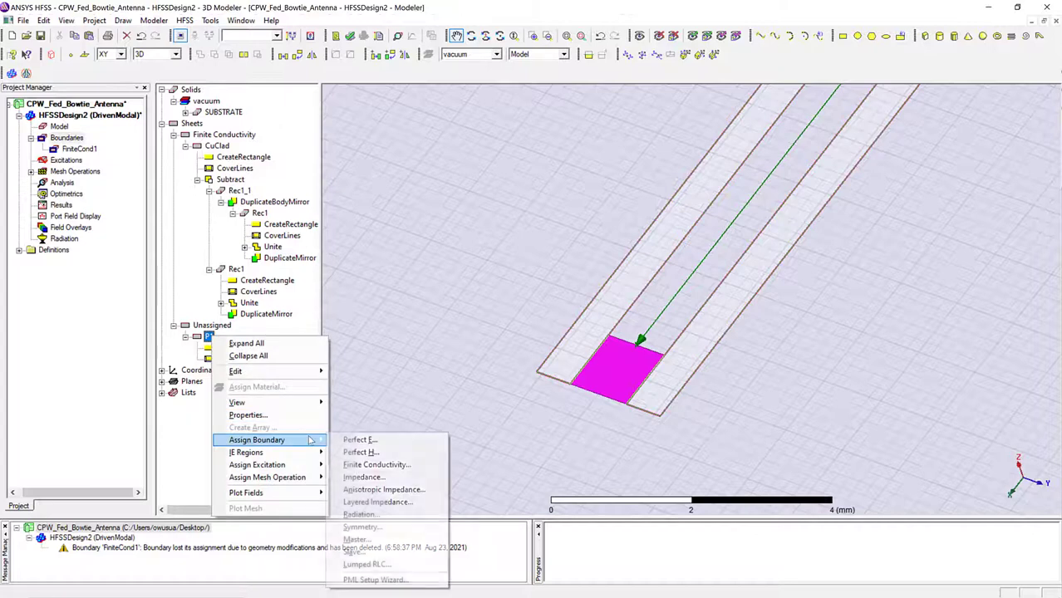
pyautogui.moveTo(312, 467)
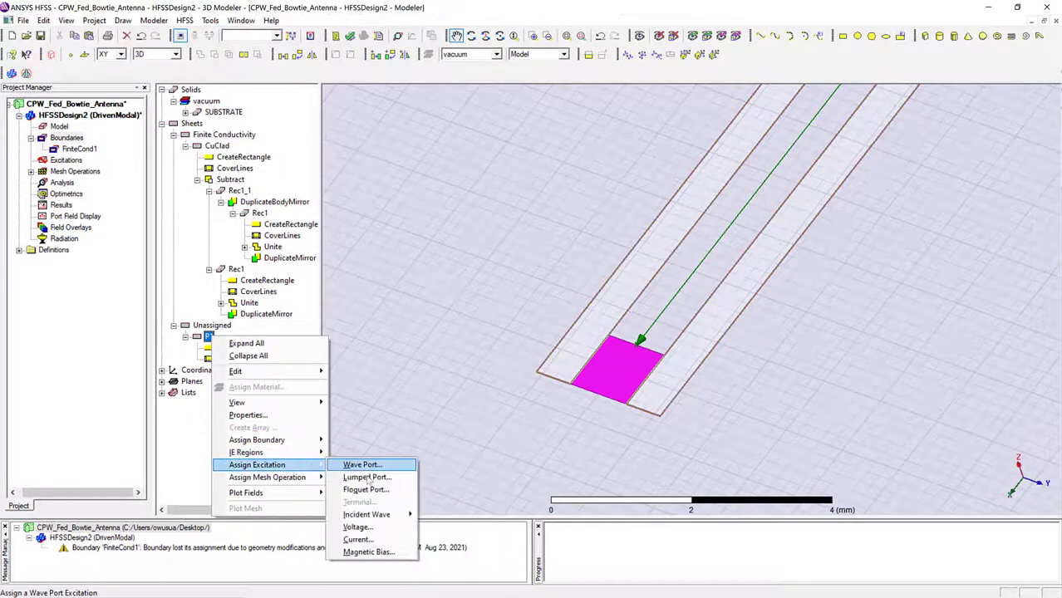
pyautogui.click(395, 481)
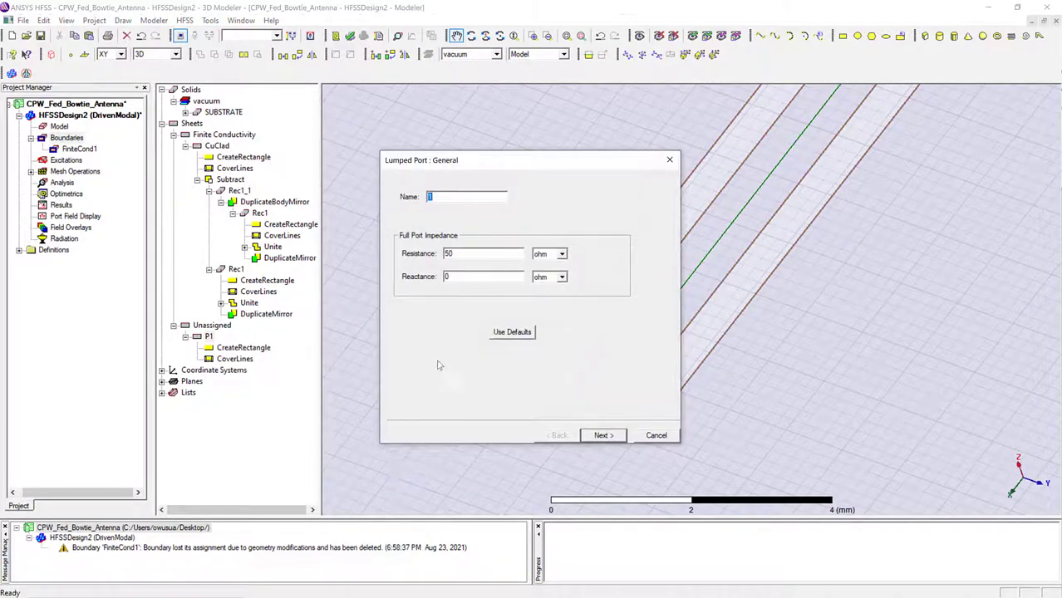
pyautogui.click(610, 437)
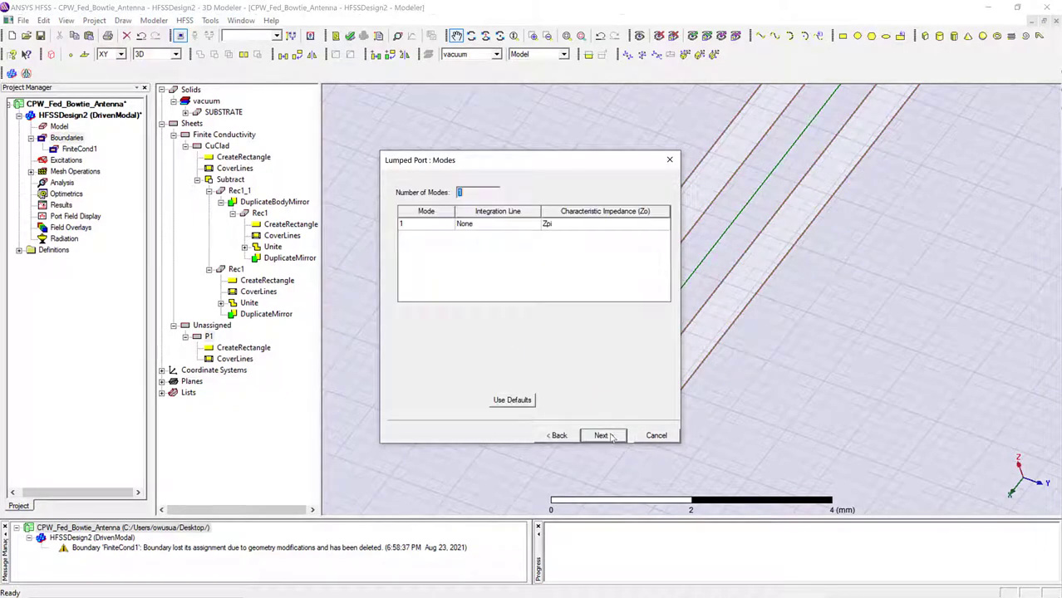
# Define mode 1's integration line across P1, from its outer edge centre at 12.5, 0, 0 mm to its inner edge centre.
pyautogui.click(520, 224)
pyautogui.click(483, 245)
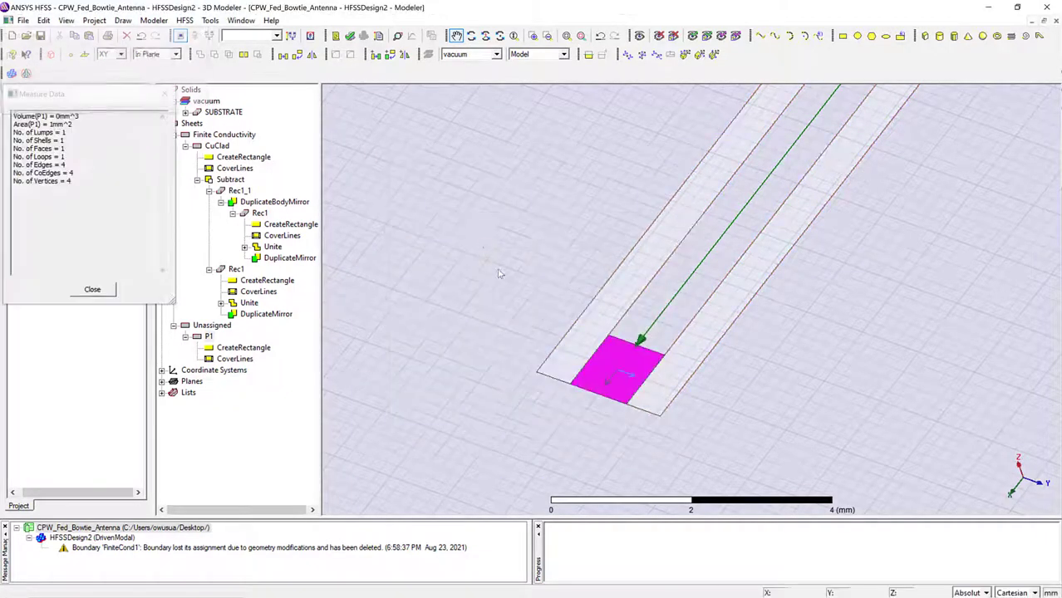
pyautogui.scroll(3, 587, 396)
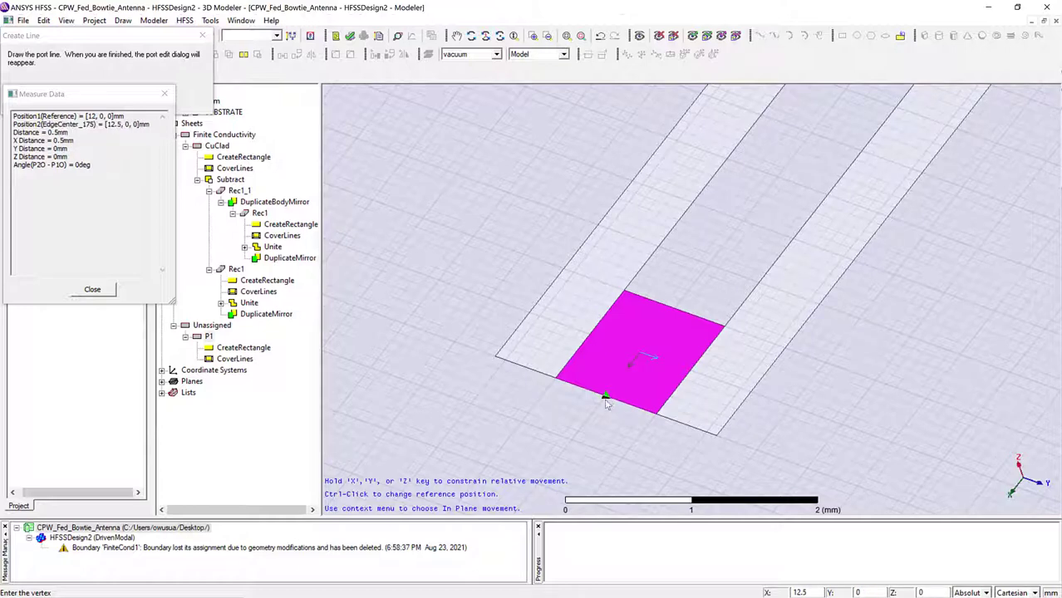
pyautogui.click(612, 397)
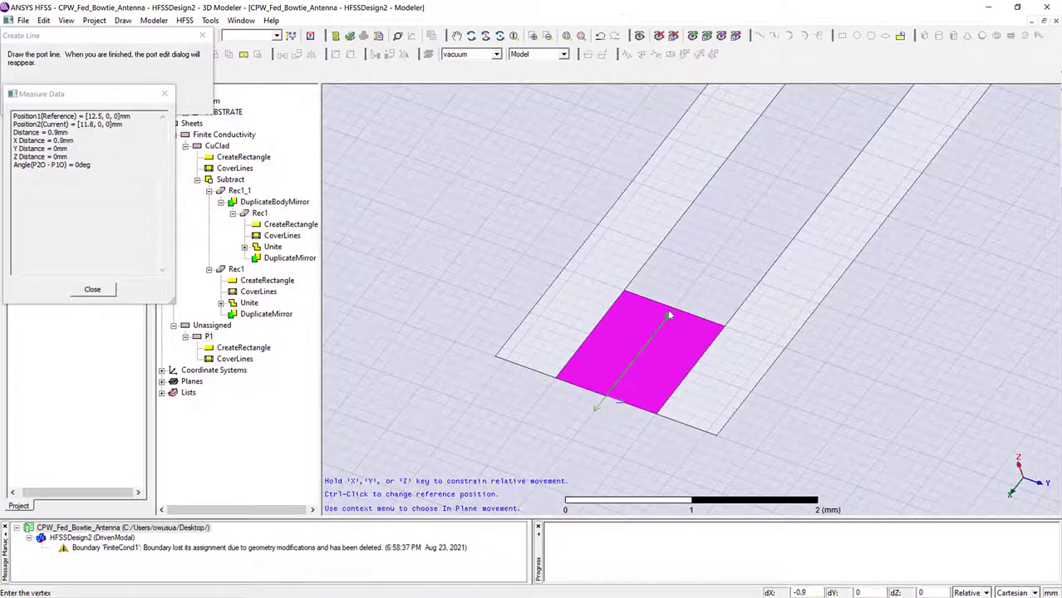
pyautogui.click(671, 312)
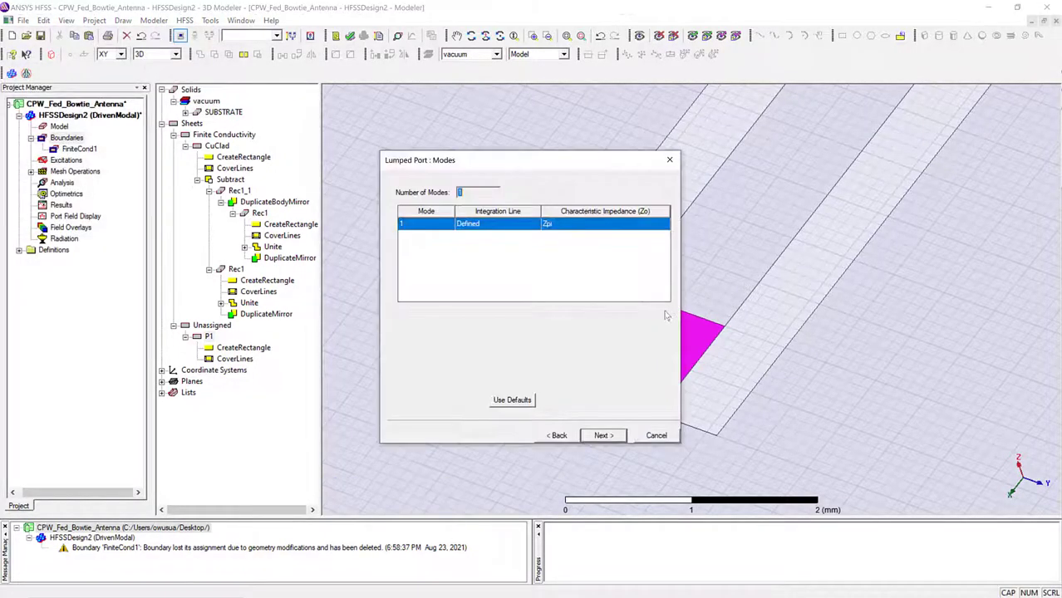
# Set the lumped port's renormalization to Do Not Renormalize and finish the port definition.
pyautogui.click(601, 434)
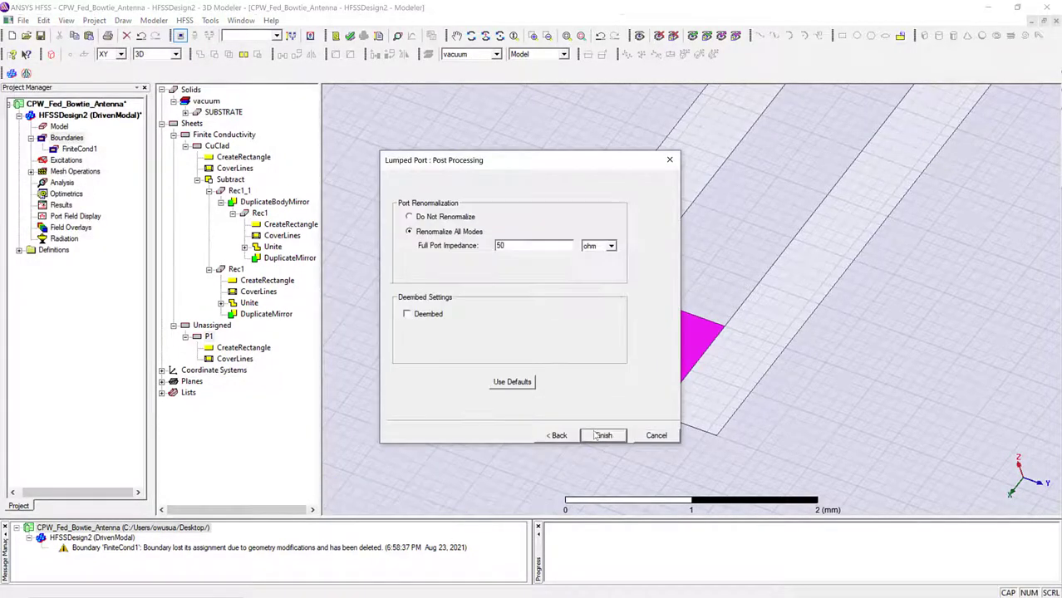
pyautogui.click(456, 219)
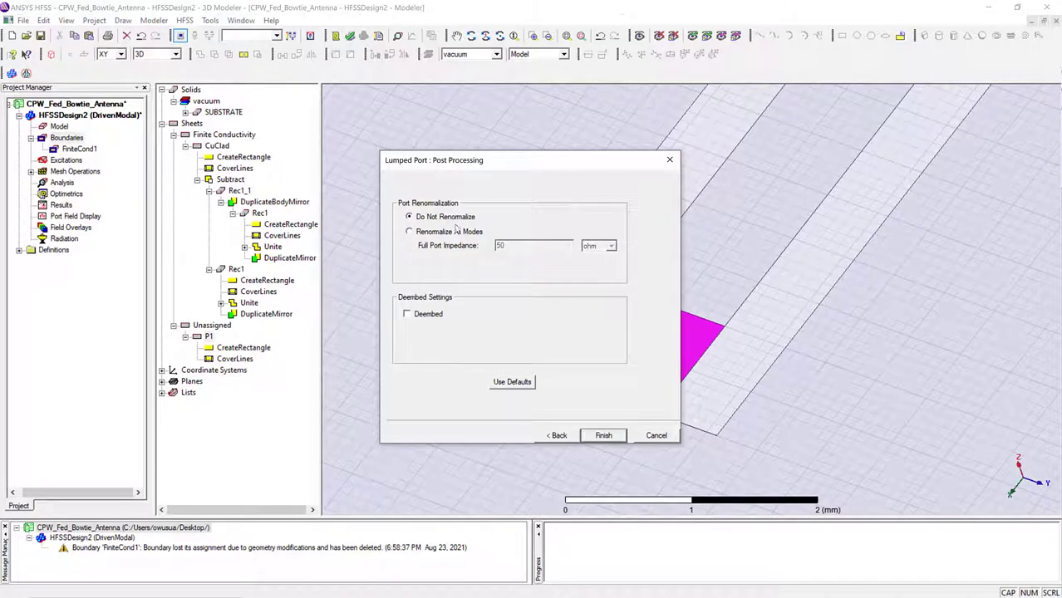
pyautogui.click(603, 435)
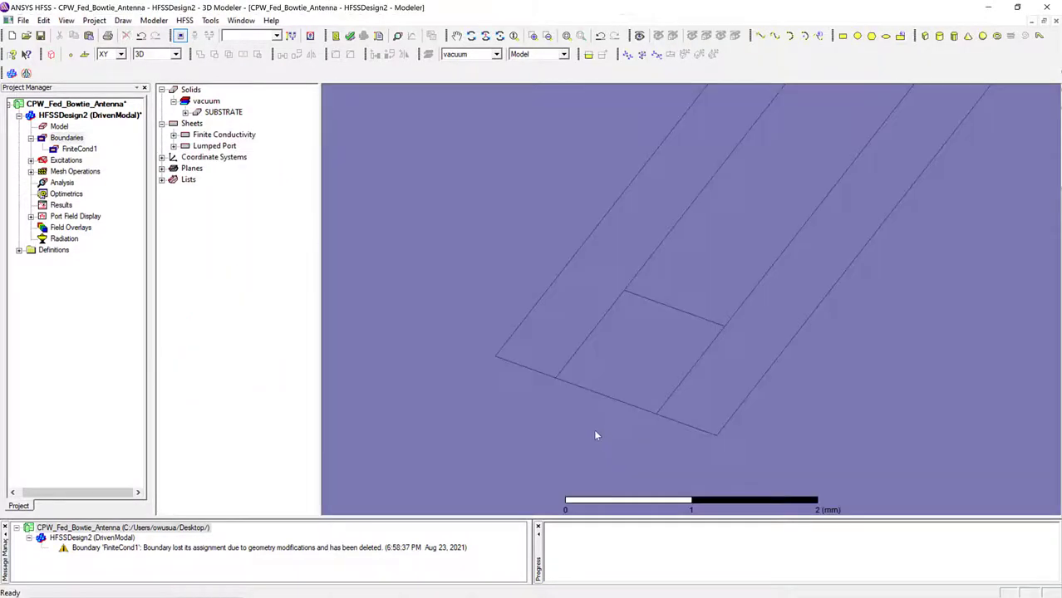
# Examine lumped port 1 and its integration line between the two feed slots.
pyautogui.click(31, 160)
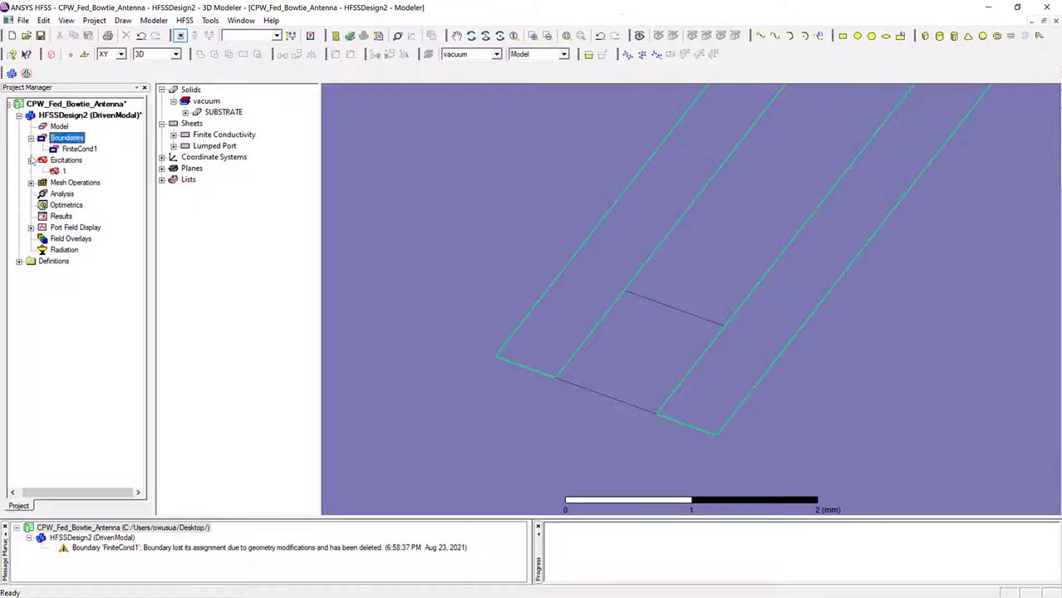
pyautogui.click(55, 171)
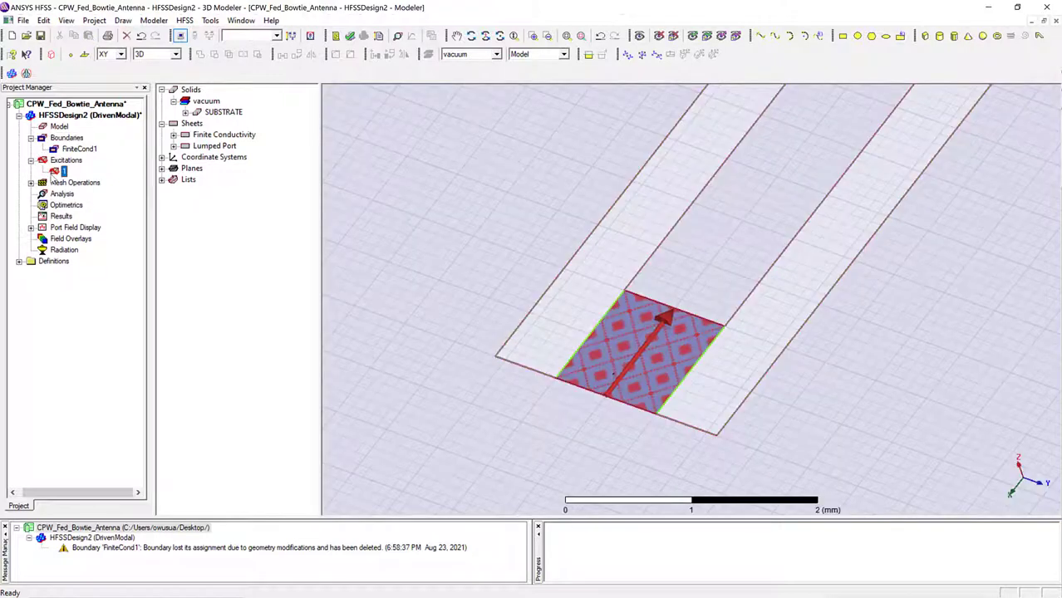
pyautogui.click(73, 149)
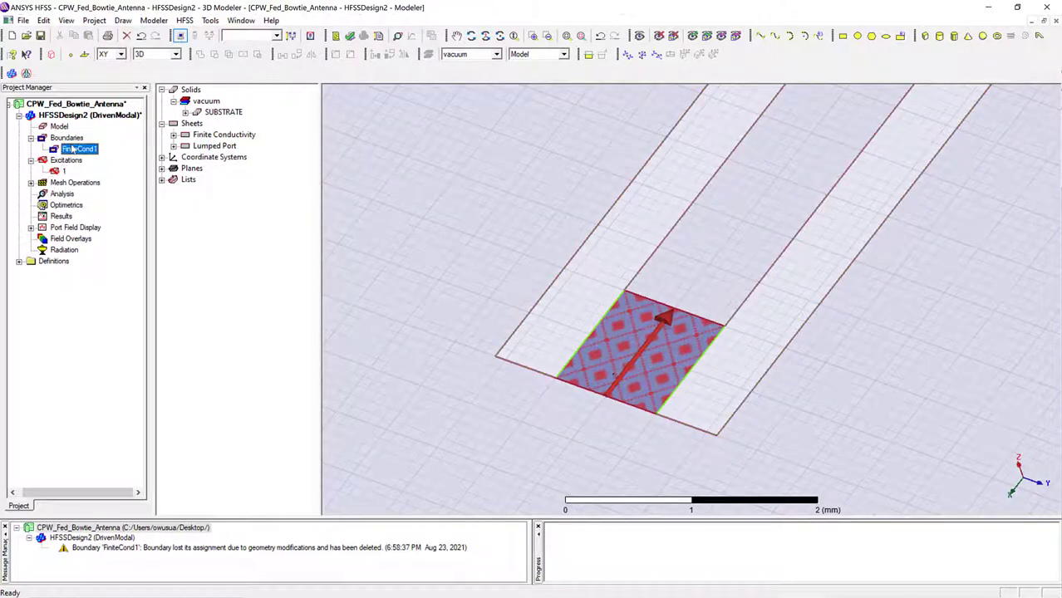
pyautogui.click(58, 171)
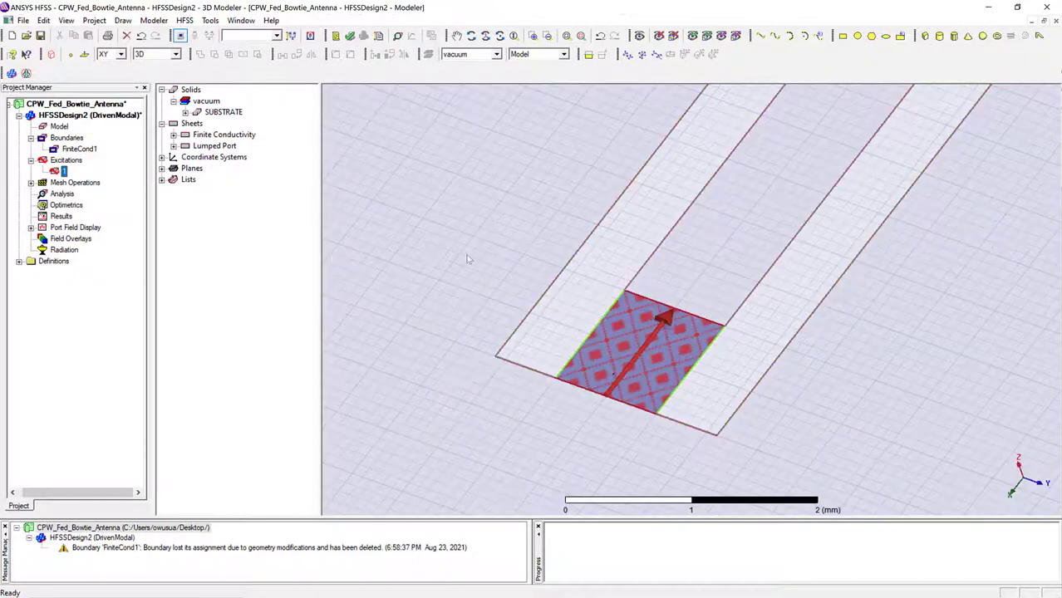
pyautogui.scroll(-2, 569, 260)
pyautogui.scroll(-4, 568, 260)
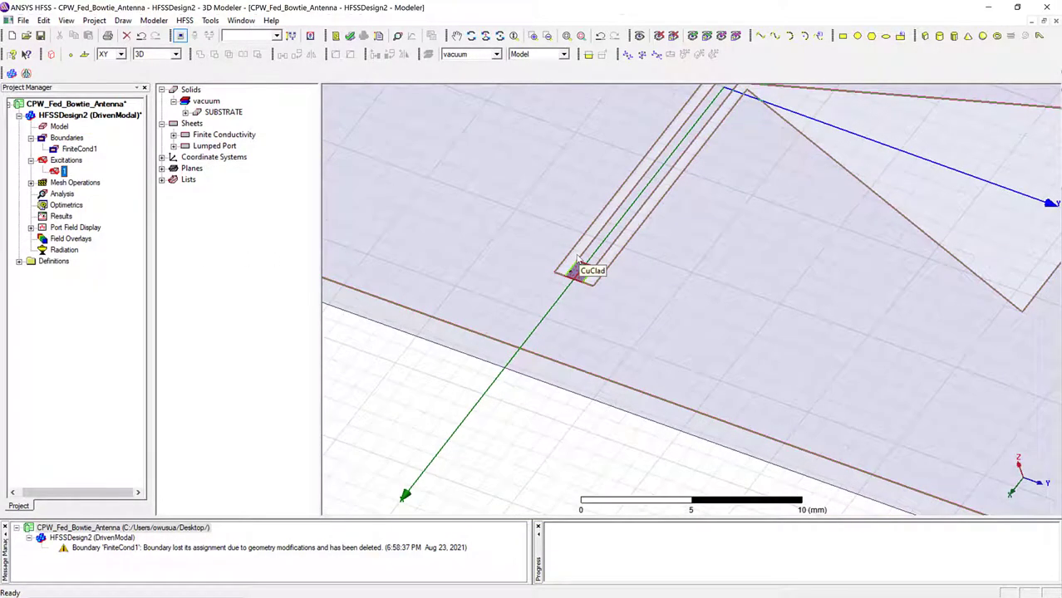
pyautogui.scroll(-1, 573, 270)
# Draw a box around the antenna from -30, -60, 0 mm, about 56 by 112 mm and 20 mm high.
pyautogui.hotkey('ctrl', 'd')
pyautogui.click(456, 36)
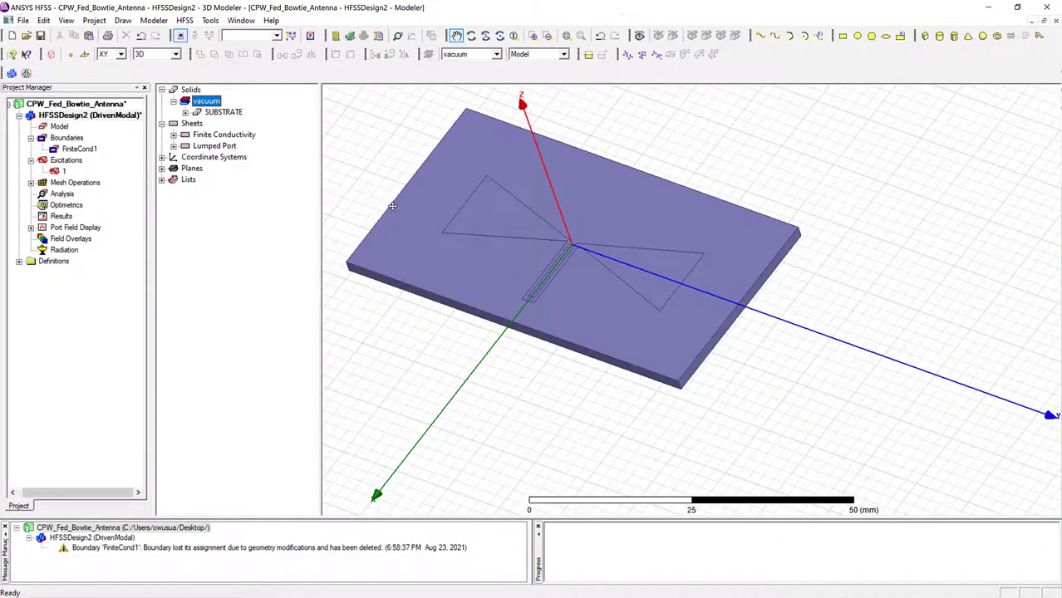
pyautogui.moveTo(530, 278); pyautogui.dragTo(477, 284)
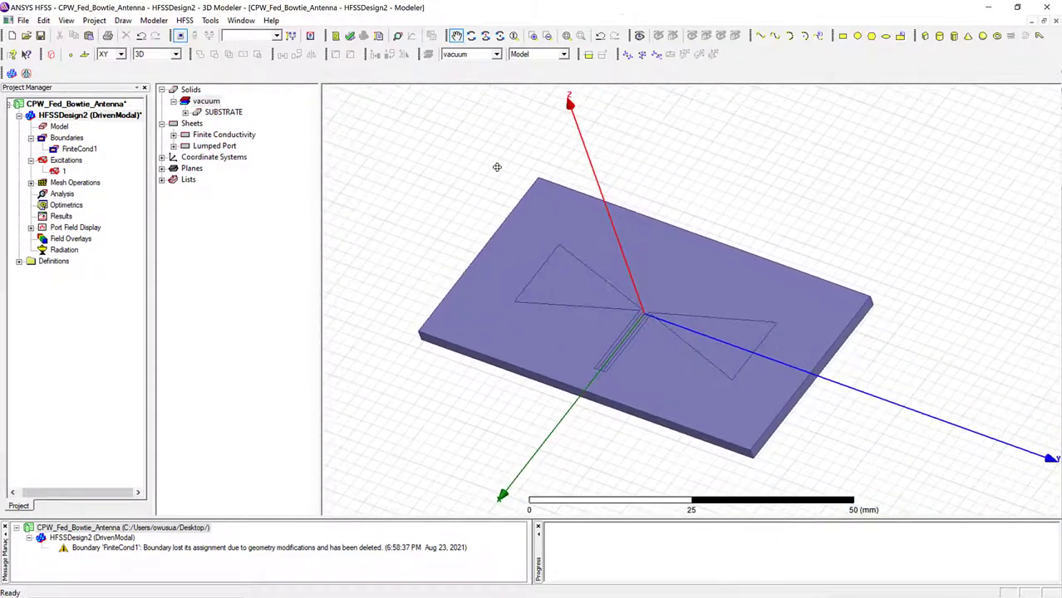
pyautogui.click(485, 35)
pyautogui.moveTo(557, 326); pyautogui.dragTo(580, 276)
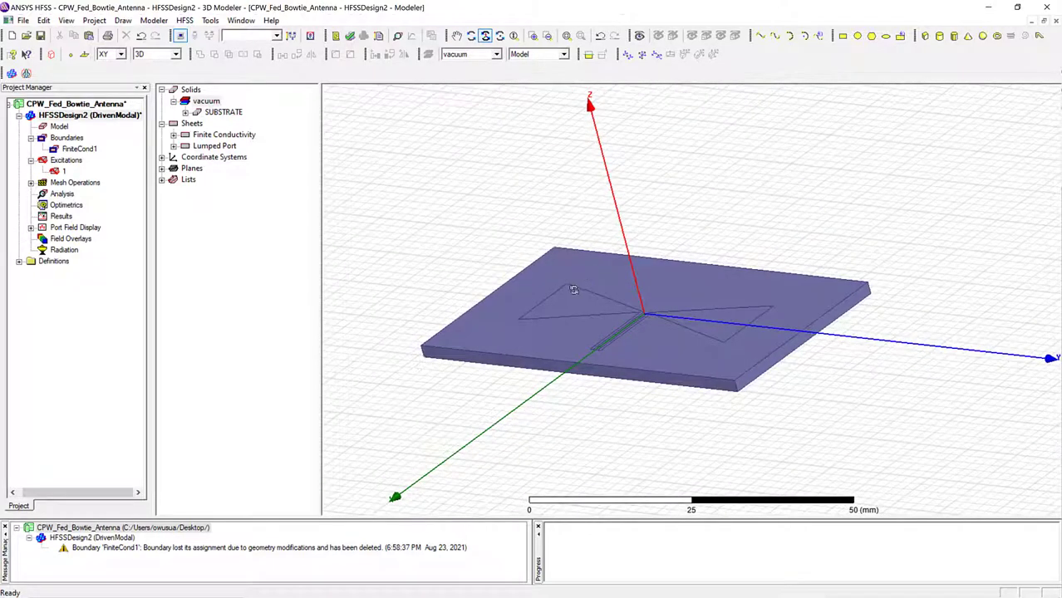
pyautogui.click(925, 36)
pyautogui.click(467, 197)
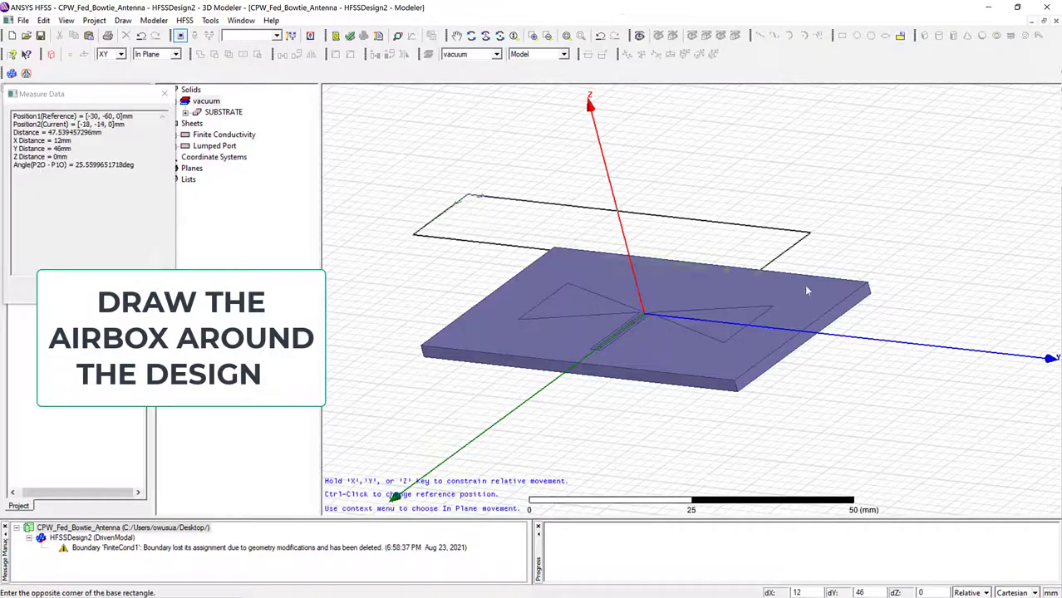
pyautogui.click(797, 417)
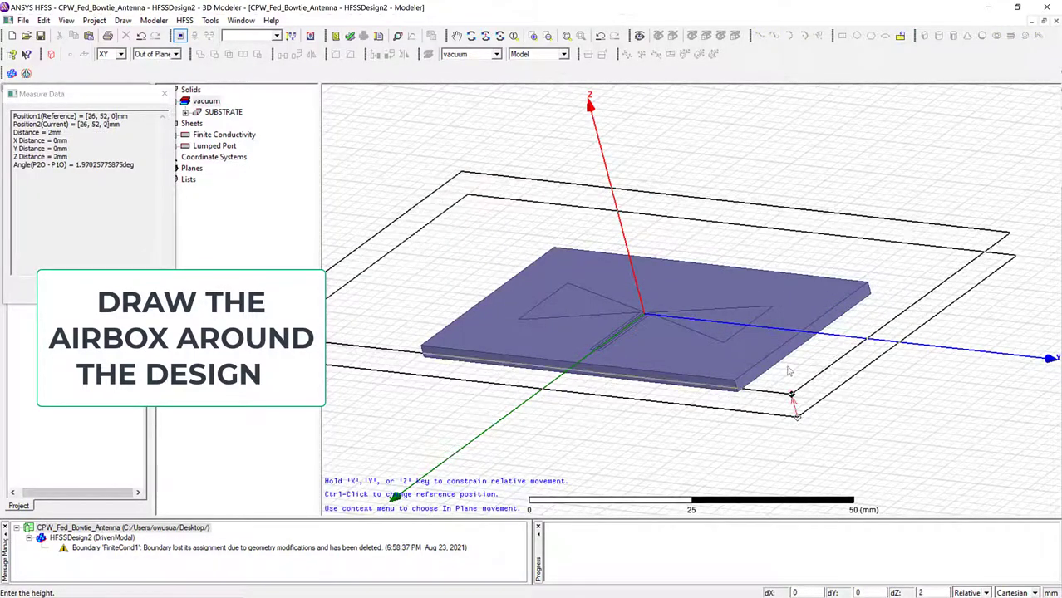
pyautogui.click(766, 311)
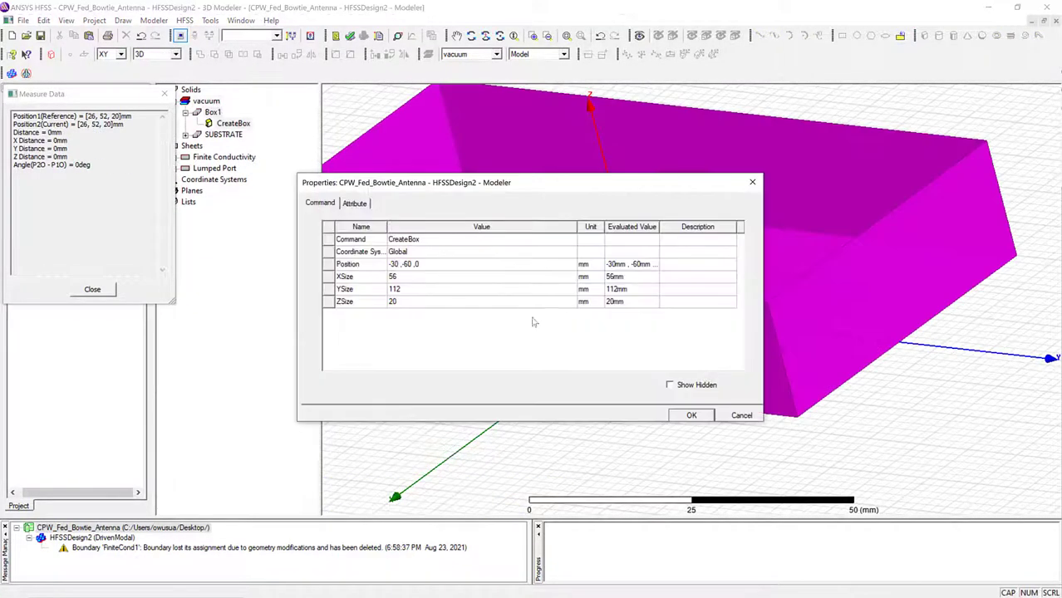
# Set the new box's position to -17, -32, -0.95 mm.
pyautogui.click(401, 264)
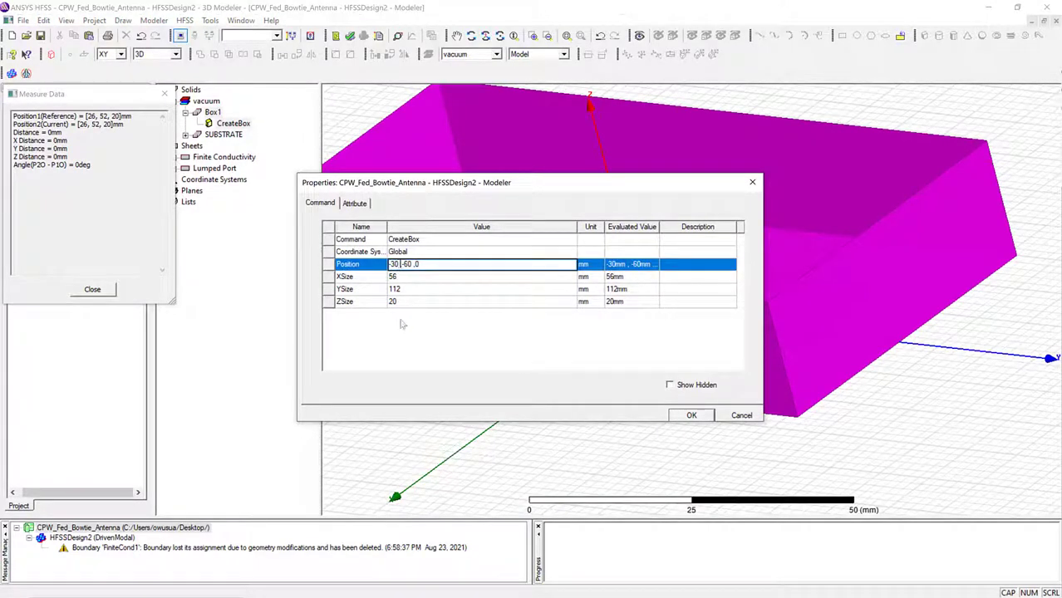
pyautogui.press('BackSpace')
pyautogui.press('BackSpace')
pyautogui.write('17')
# Set the box's XSize to 34 mm and YSize to 64 mm, and replace its ZSize.
pyautogui.click(422, 281)
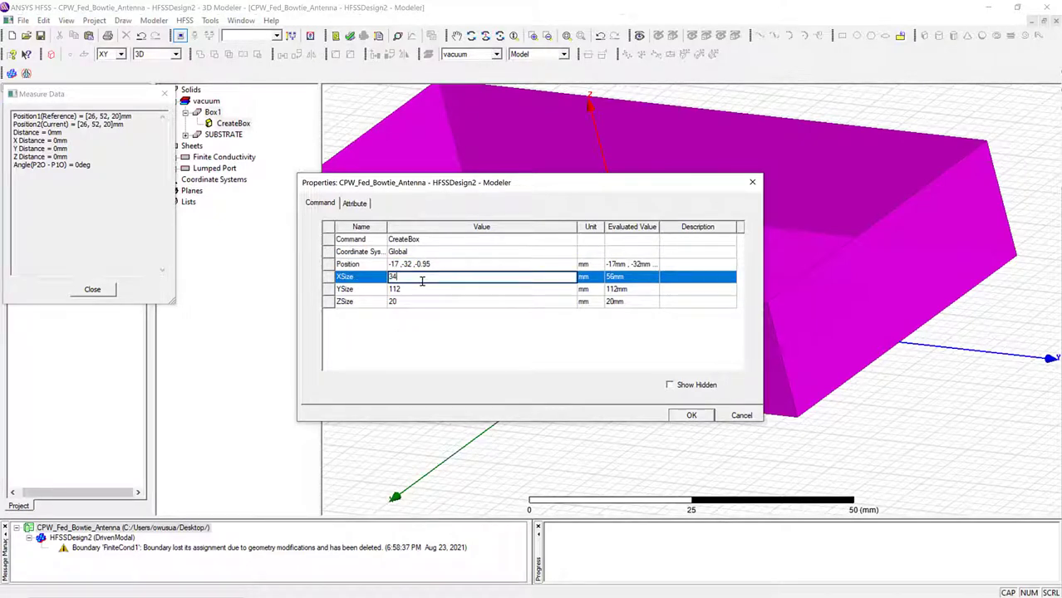
pyautogui.press('Tab')
pyautogui.press('BackSpace')
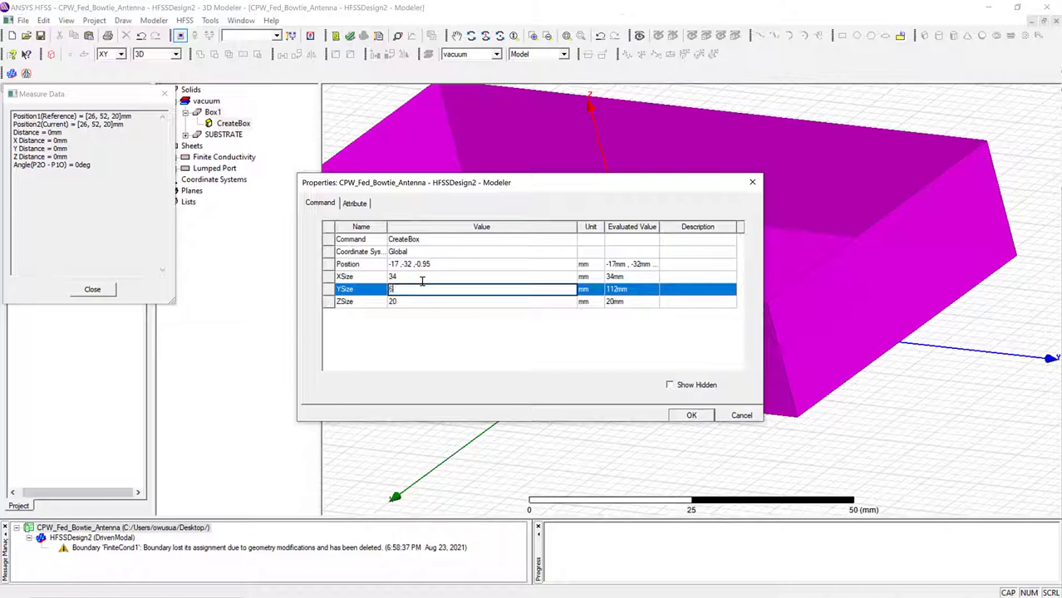
pyautogui.press('Tab')
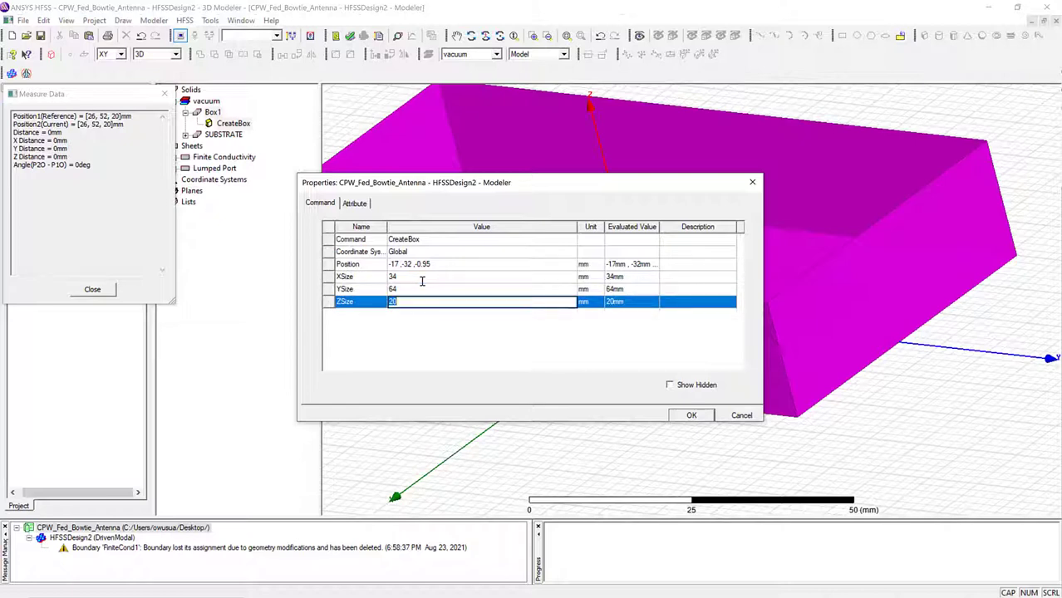
pyautogui.press('BackSpace')
pyautogui.click(692, 415)
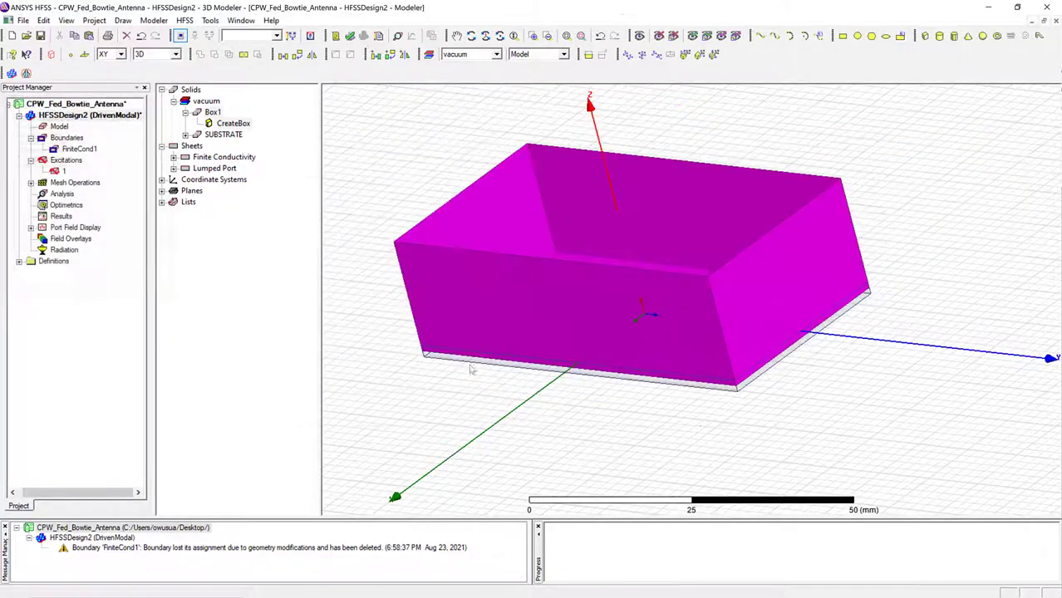
# Rename the new box around the antenna as AirBOX.
pyautogui.doubleClick(212, 112)
pyautogui.click(426, 240)
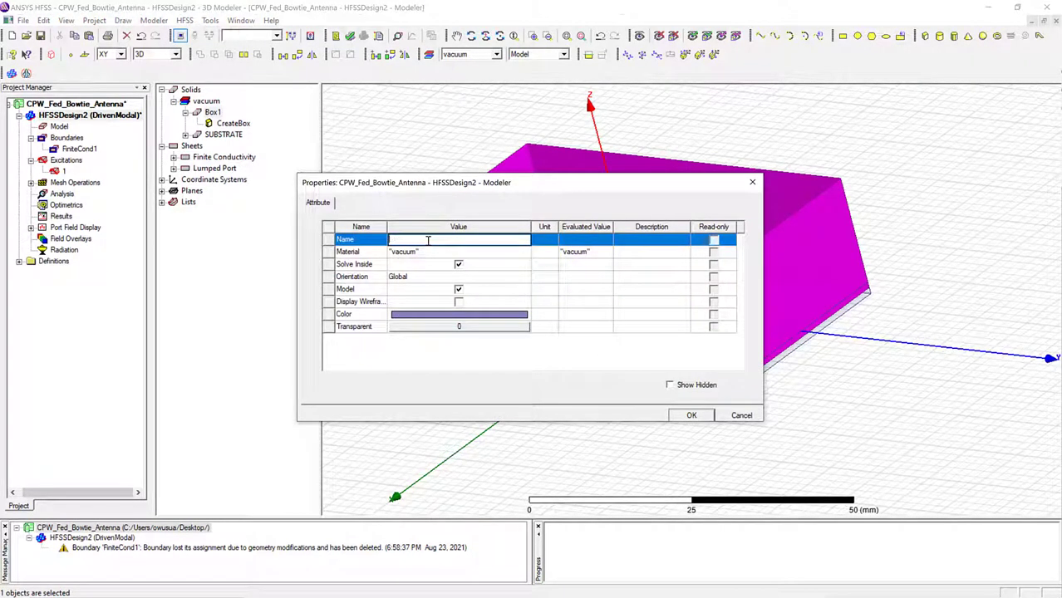
pyautogui.write('AirBOX')
pyautogui.click(693, 415)
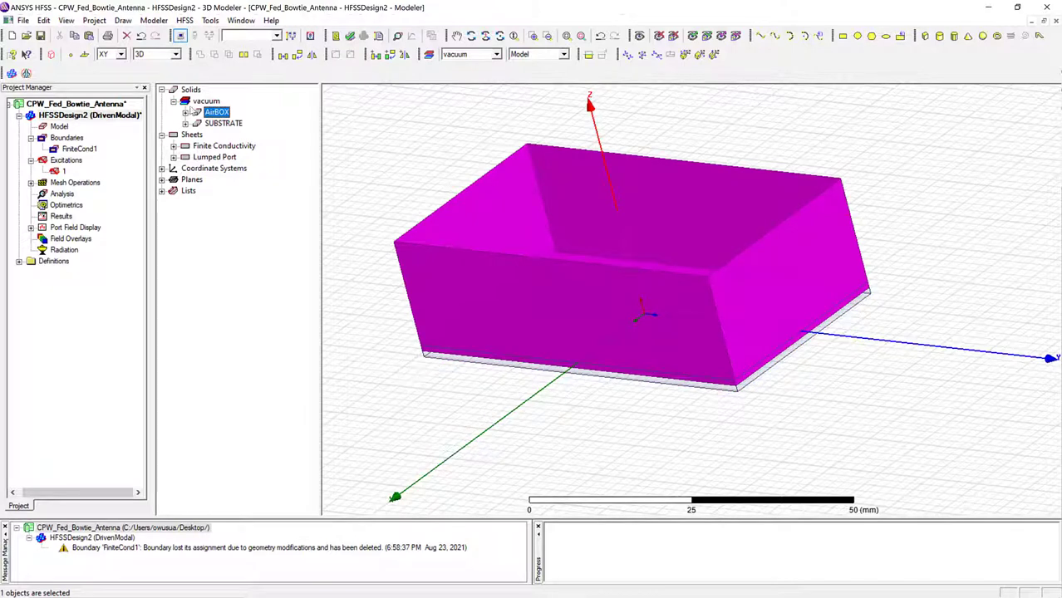
# Set the AirBOX position to -17, -32, -9.5 mm.
pyautogui.click(186, 113)
pyautogui.doubleClick(226, 125)
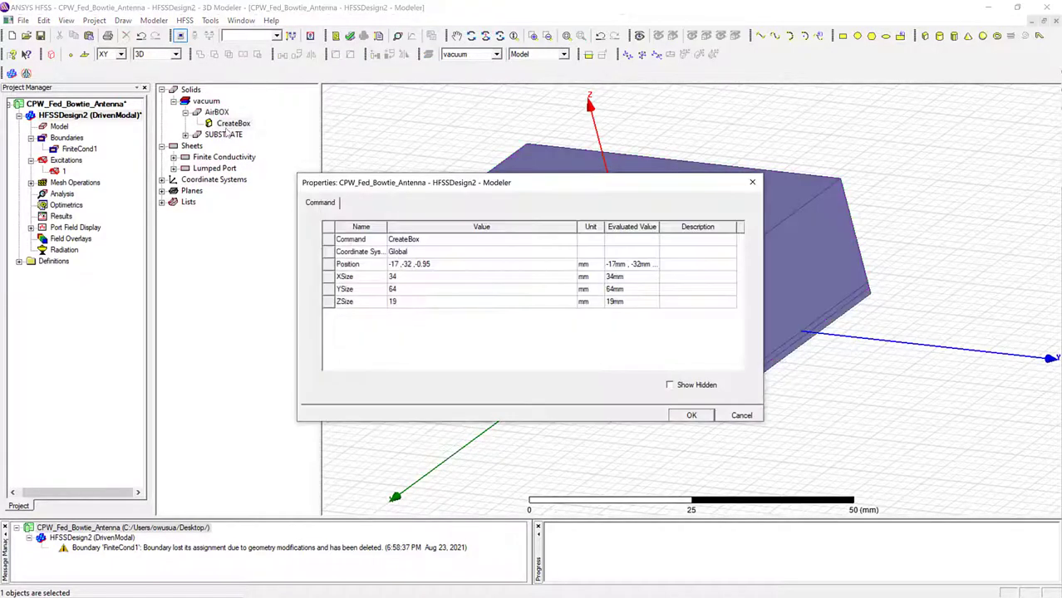
pyautogui.click(420, 264)
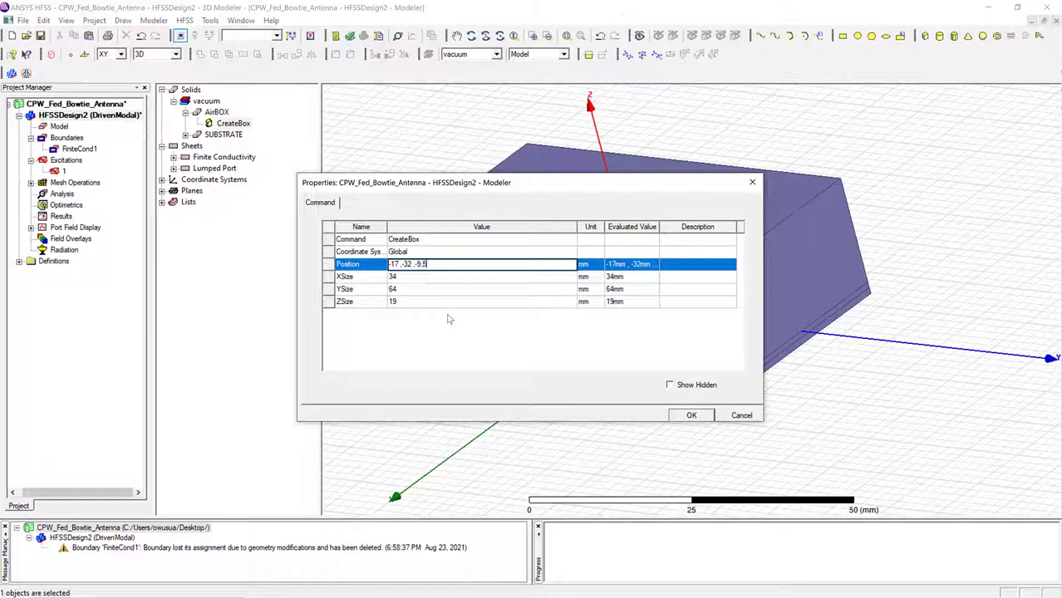
pyautogui.click(690, 415)
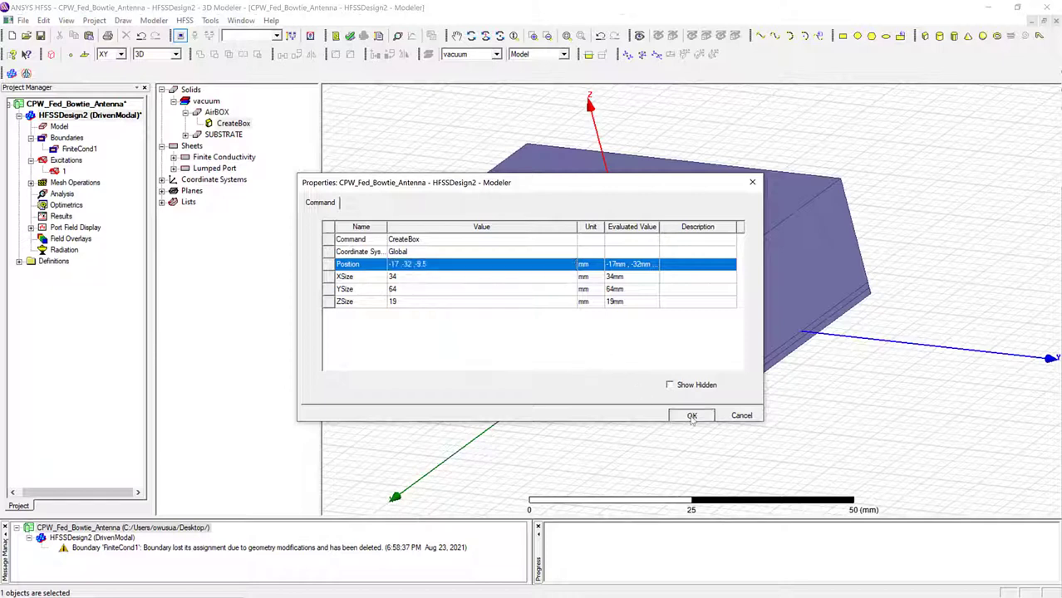
pyautogui.click(236, 279)
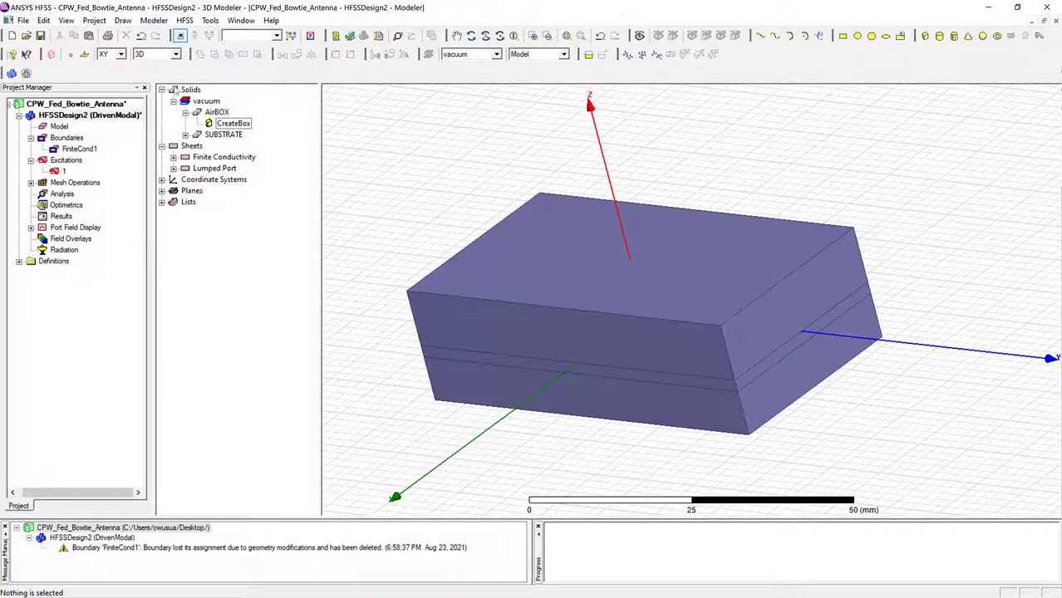
# Assign a Radiating Only radiation boundary to AirBOX and check it and the finite conductivity boundary in the model.
pyautogui.rightClick(218, 112)
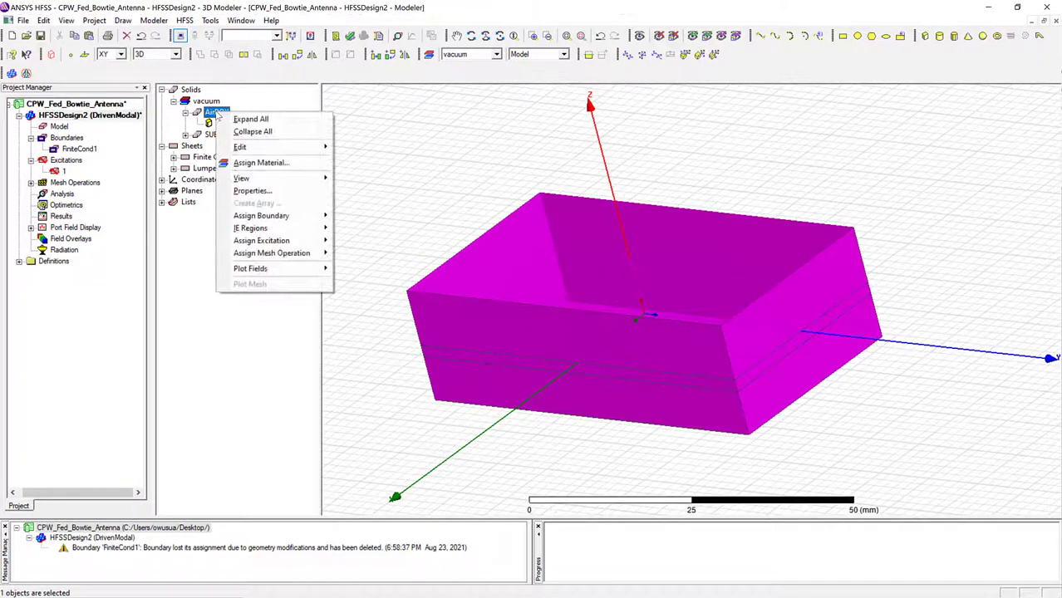
pyautogui.moveTo(320, 216)
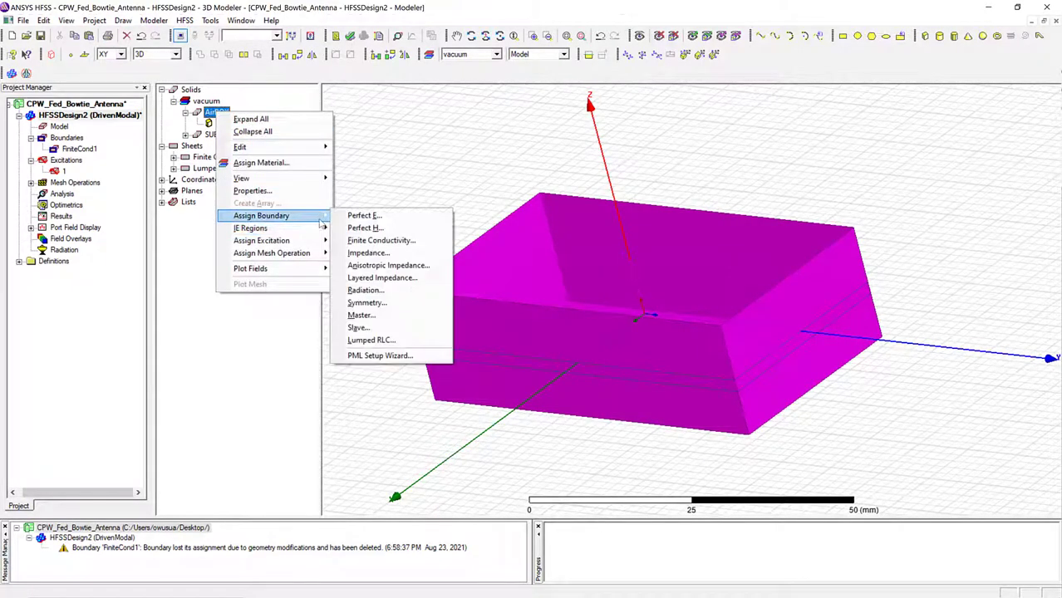
pyautogui.click(365, 290)
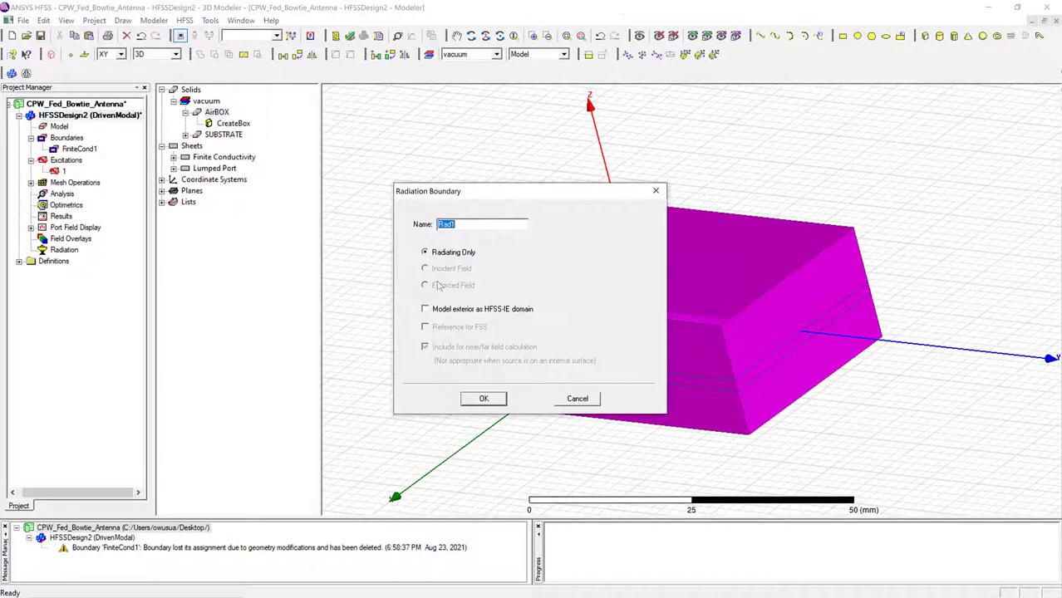
pyautogui.click(483, 398)
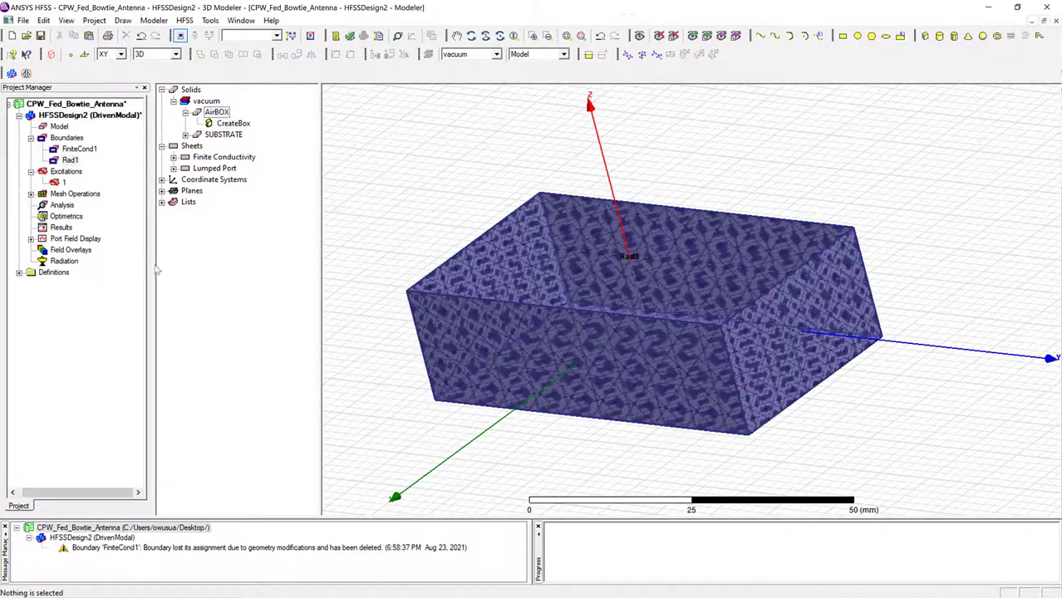
pyautogui.click(76, 150)
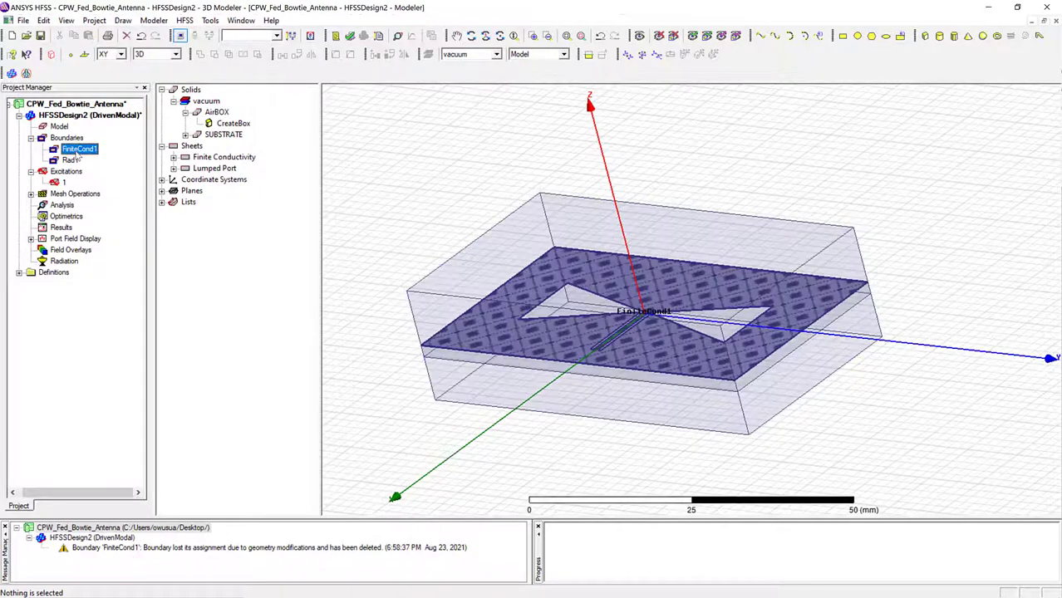
pyautogui.click(70, 160)
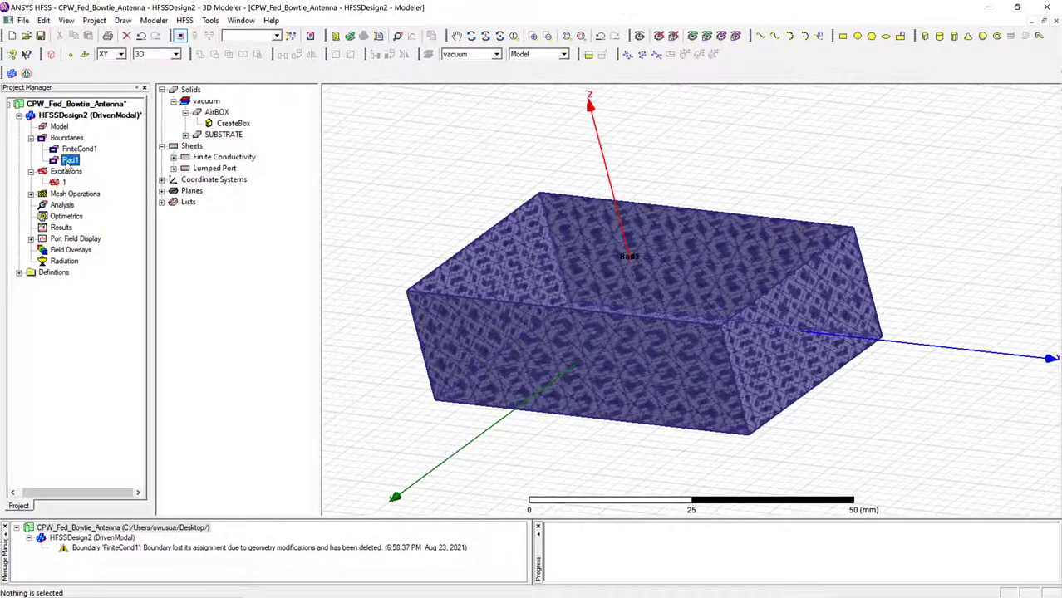
# Insert a far-field infinite sphere setup with Phi from -90 to 90 degrees.
pyautogui.rightClick(58, 260)
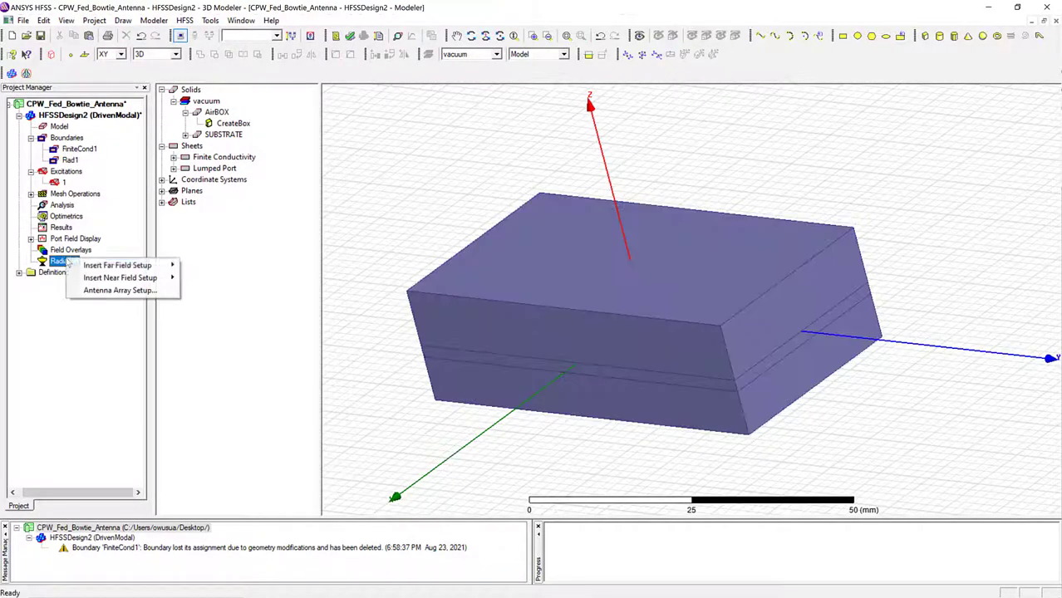
pyautogui.moveTo(160, 266)
pyautogui.click(212, 266)
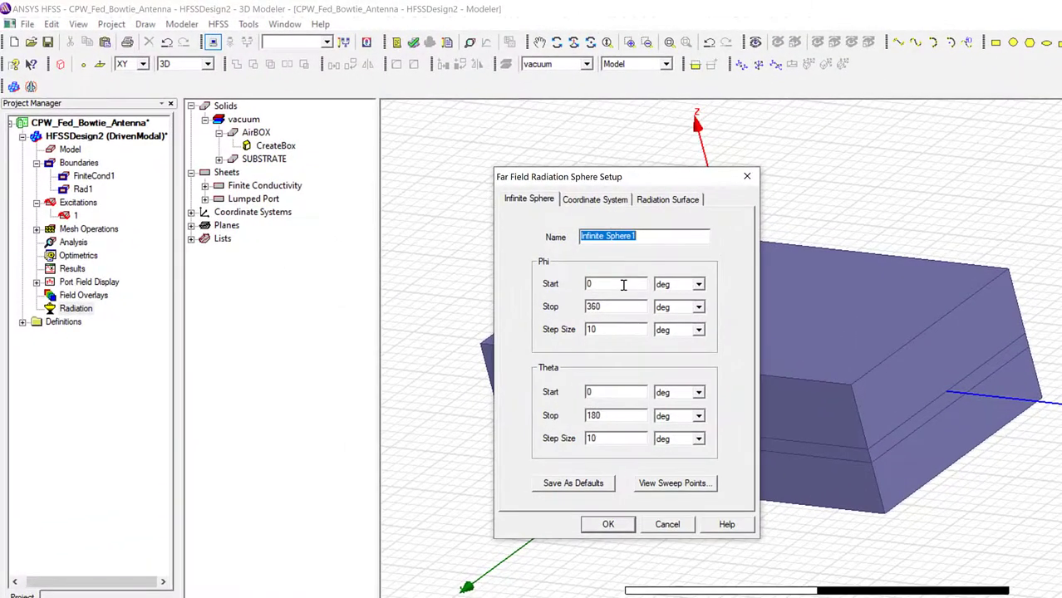
pyautogui.click(623, 285)
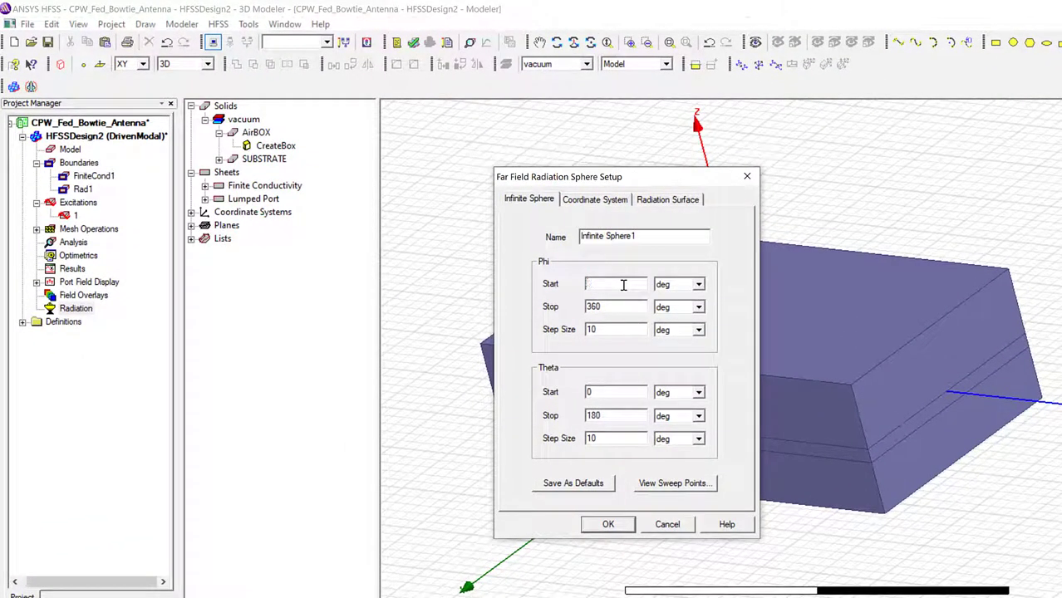
pyautogui.write('-90')
pyautogui.click(618, 308)
pyautogui.press('BackSpace')
pyautogui.press('BackSpace')
pyautogui.press('BackSpace')
pyautogui.write('90')
# Set the infinite sphere's Theta stop to 360 degrees and accept the far-field setup.
pyautogui.click(606, 420)
pyautogui.press('BackSpace')
pyautogui.press('BackSpace')
pyautogui.press('BackSpace')
pyautogui.write('360')
pyautogui.click(608, 525)
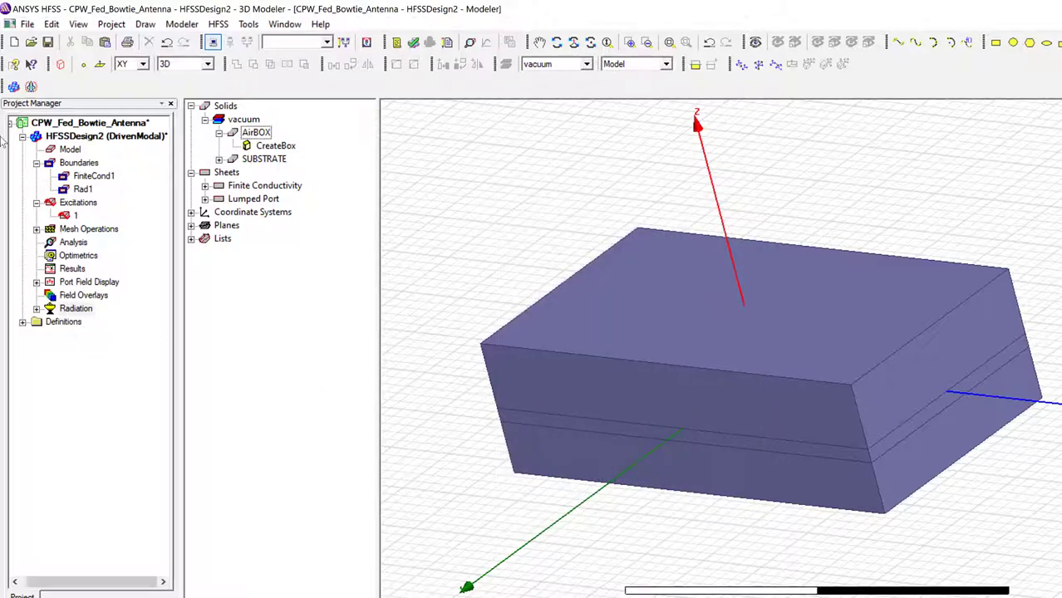
# Add a driven solution setup with a solution frequency of 10 GHz and change its maximum Delta S.
pyautogui.click(81, 243)
pyautogui.rightClick(80, 243)
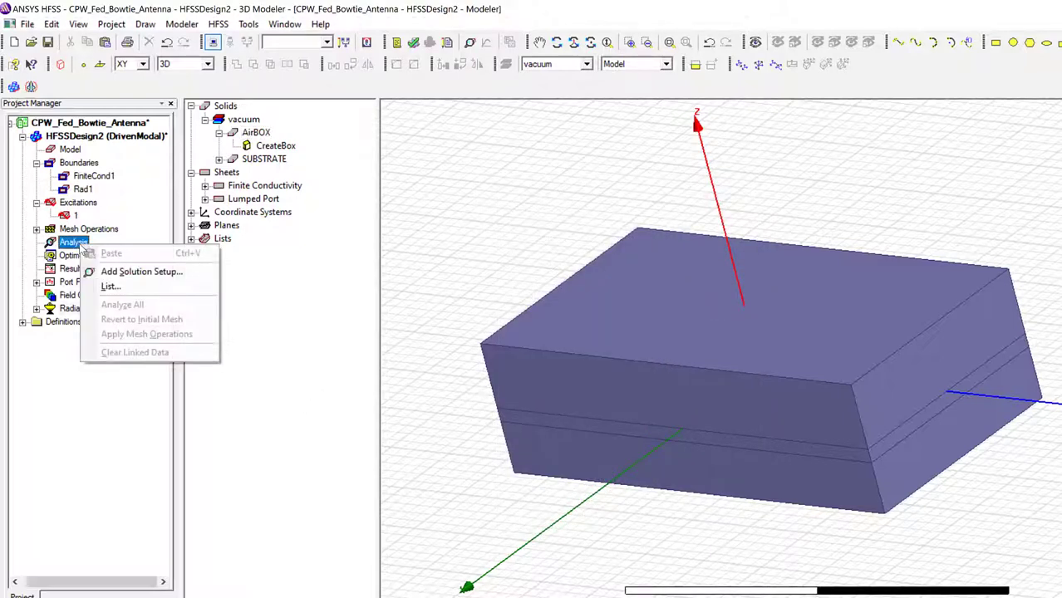
pyautogui.click(124, 267)
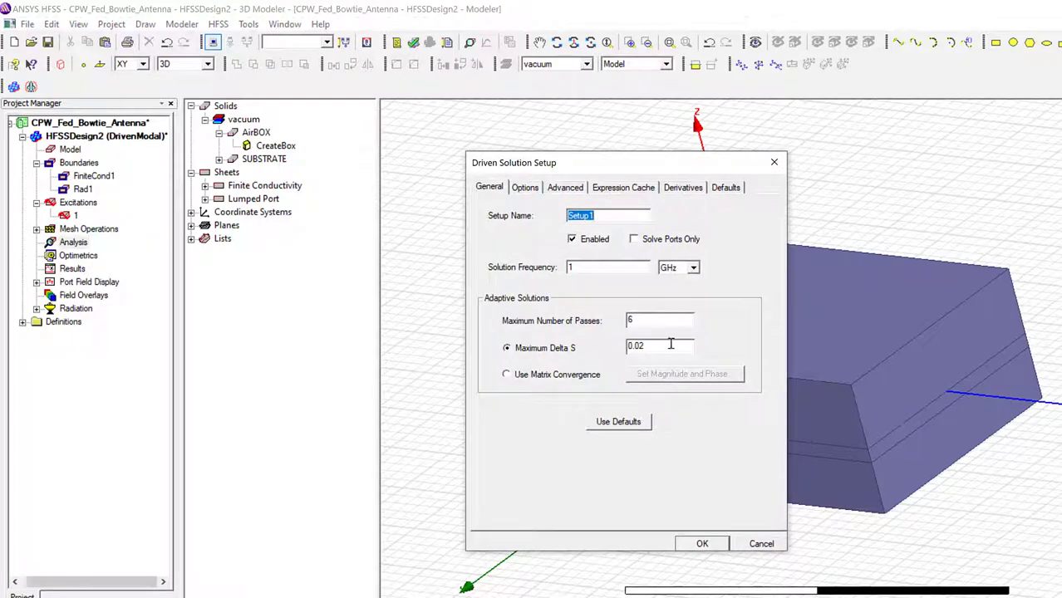
pyautogui.click(604, 267)
pyautogui.write('0')
pyautogui.click(665, 350)
pyautogui.write('1')
pyautogui.click(702, 544)
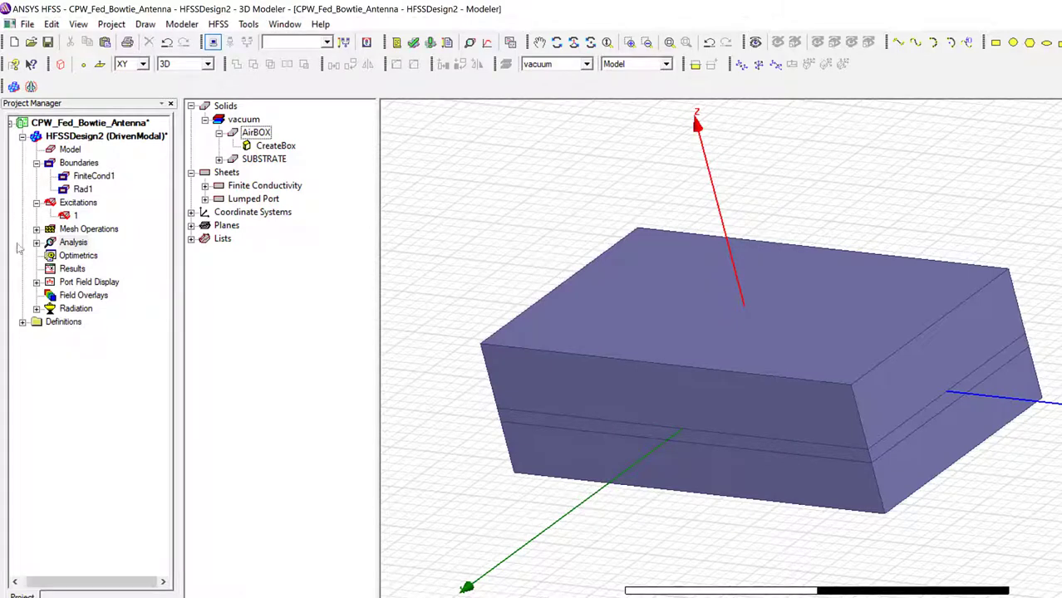
# Add a frequency sweep to Setup1 with Fast as the sweep type.
pyautogui.click(37, 242)
pyautogui.rightClick(85, 255)
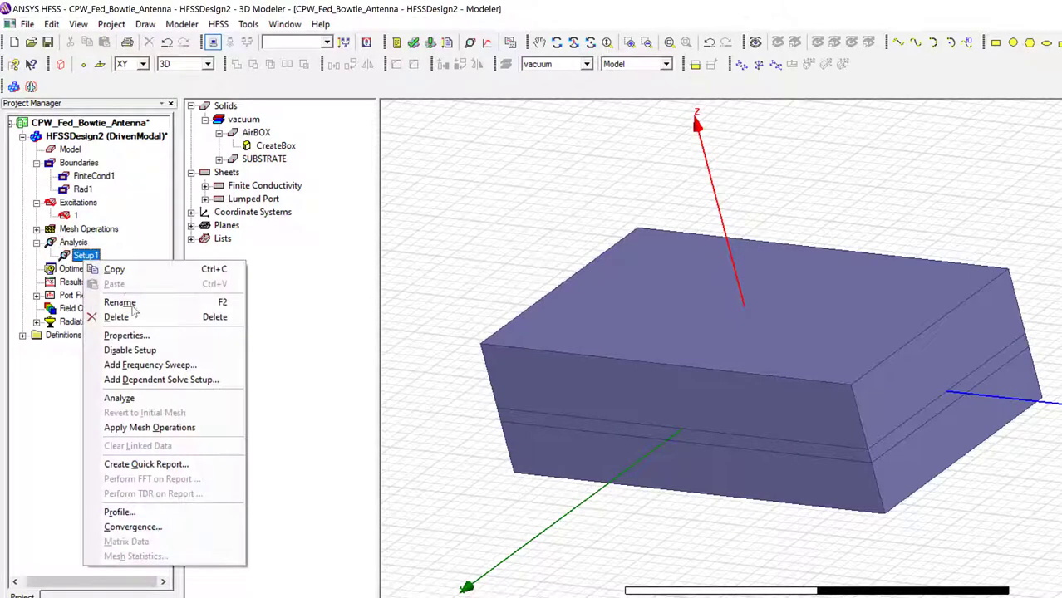
pyautogui.click(181, 366)
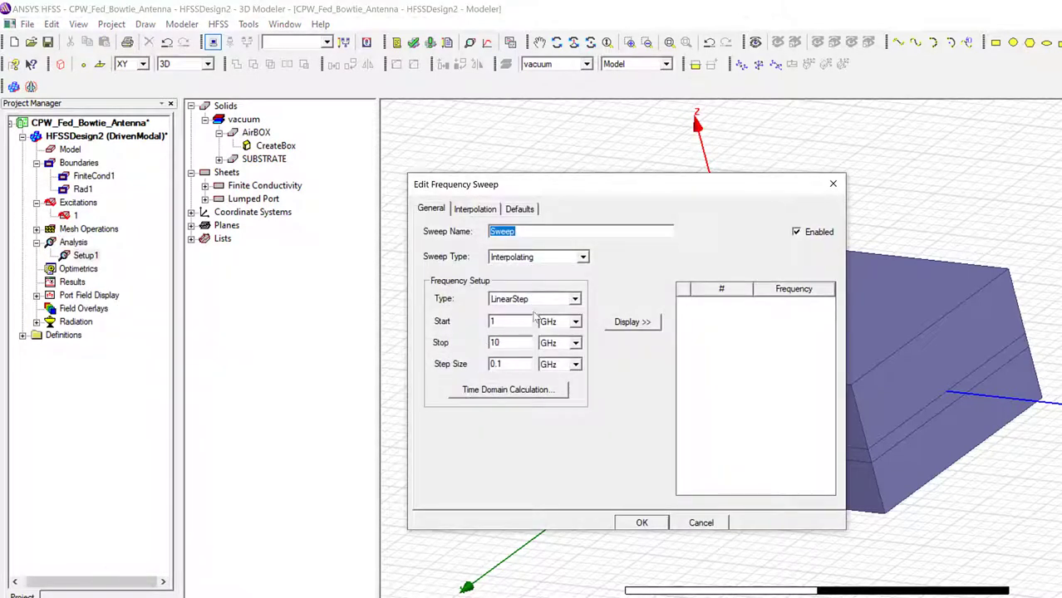
pyautogui.click(581, 257)
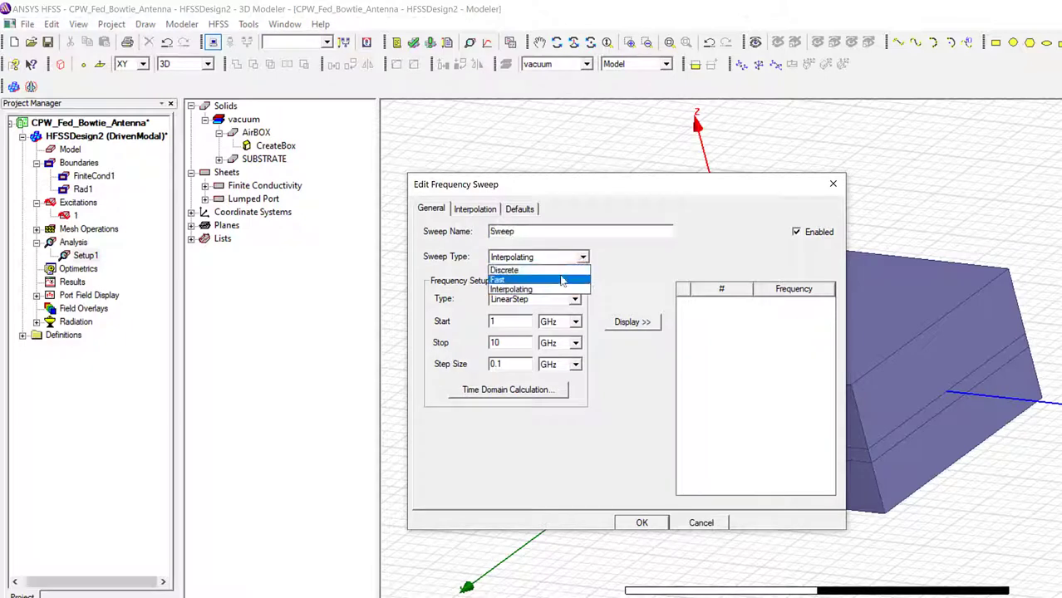
pyautogui.click(536, 280)
# Set the linear-step sweep to start at 8 GHz and stop at 12 GHz with a 0.01 GHz step size.
pyautogui.click(510, 323)
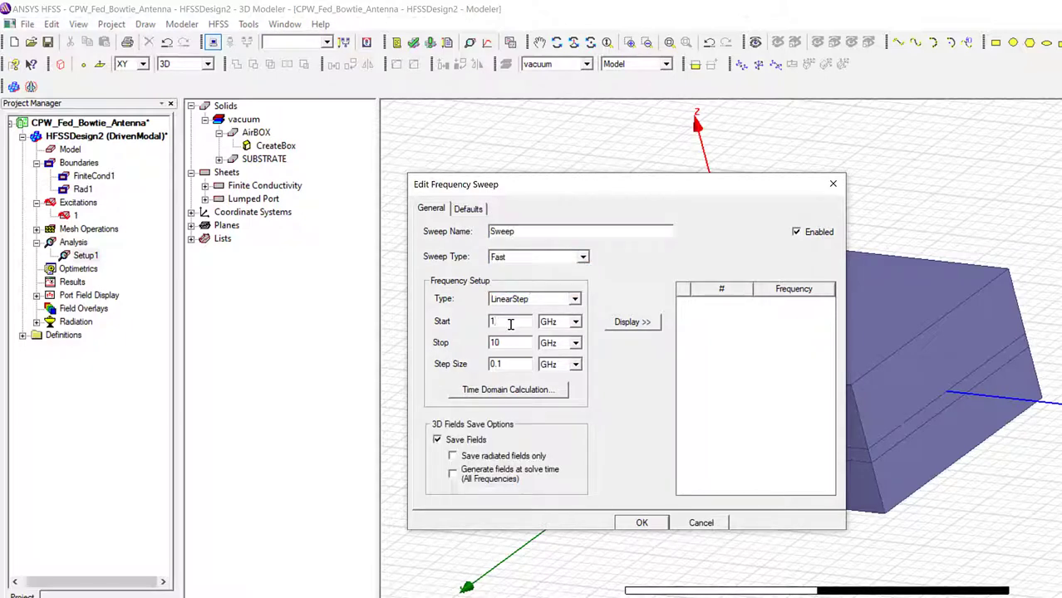
pyautogui.press('BackSpace')
pyautogui.click(517, 343)
pyautogui.press('BackSpace')
pyautogui.write('2')
pyautogui.click(527, 362)
pyautogui.write('0')
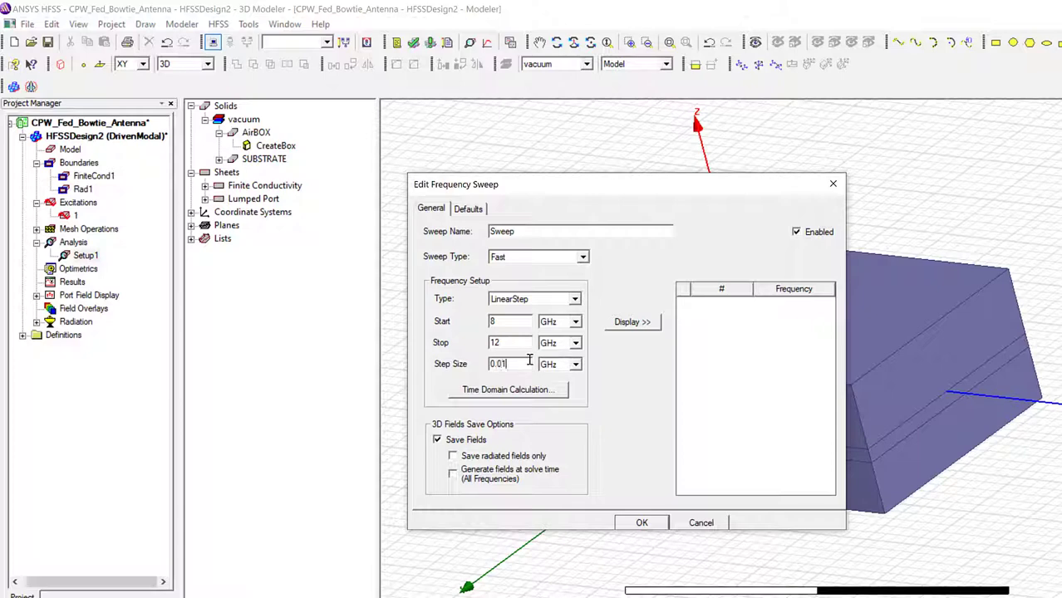